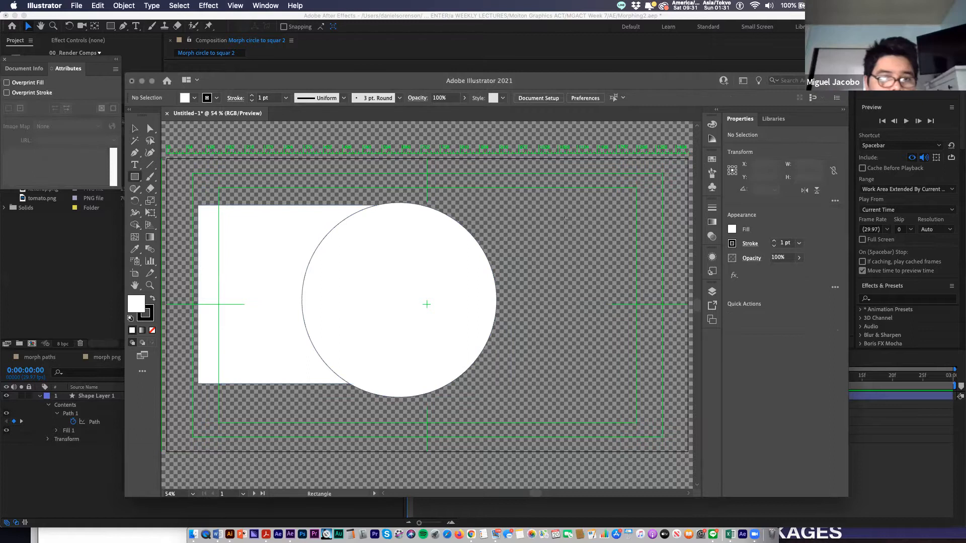
Draw a rectangle about 300 by 759 px beside the circle and pull a point added at its upper edge's middle into a peak
{"action": "left_click_drag", "start_coordinate": [547, 210], "coordinate": [628, 417]}
{"action": "key", "text": "p"}
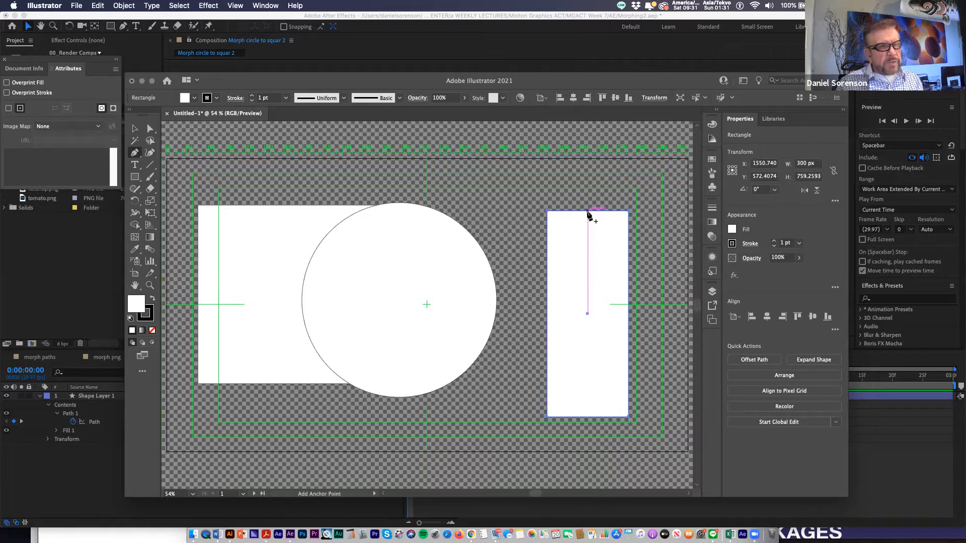
{"action": "left_click", "coordinate": [590, 212]}
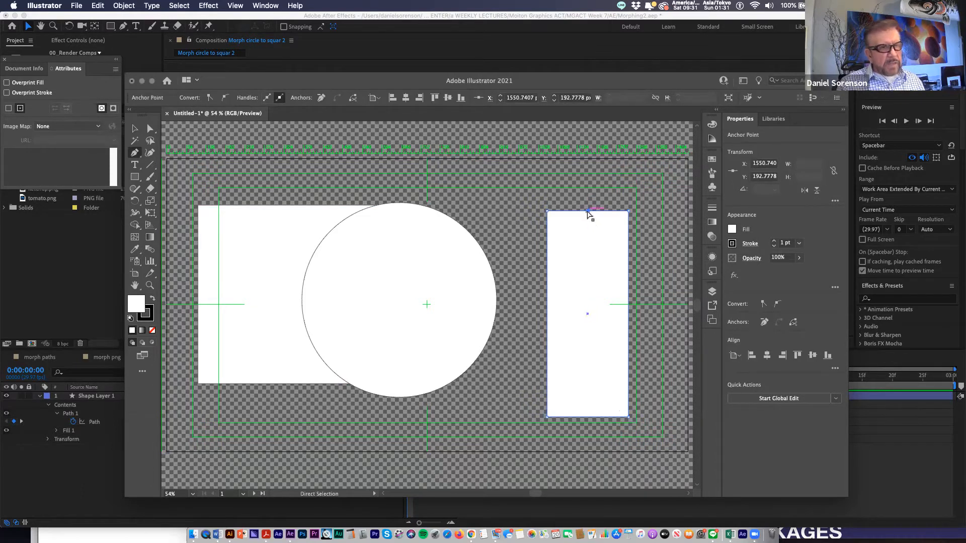
{"action": "left_click_drag", "start_coordinate": [587, 212], "coordinate": [587, 165]}
{"action": "key", "text": "v"}
{"action": "left_click", "coordinate": [535, 275]}
Copy the square, switch to After Effects and create a composition named "Morph 3 objects"
{"action": "left_click", "coordinate": [270, 301]}
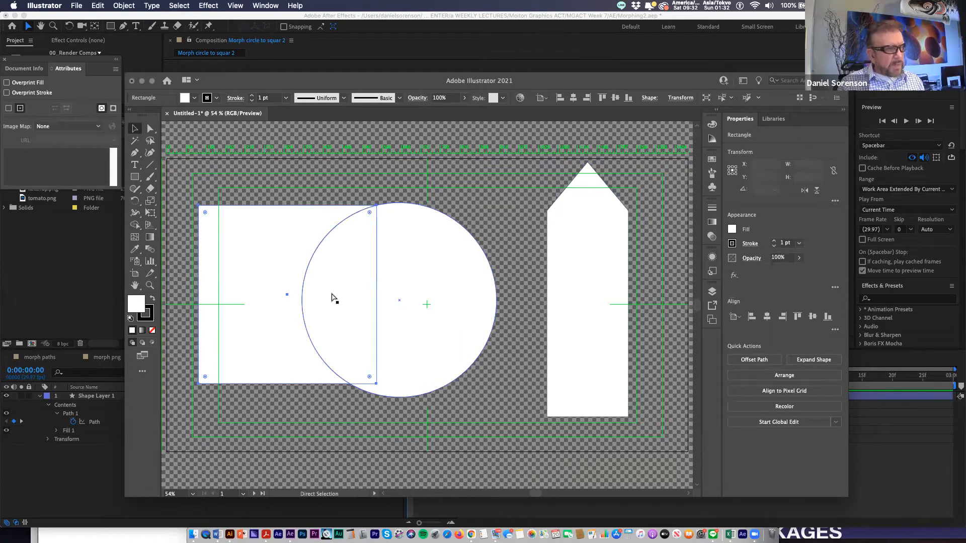
{"action": "left_click", "coordinate": [97, 481]}
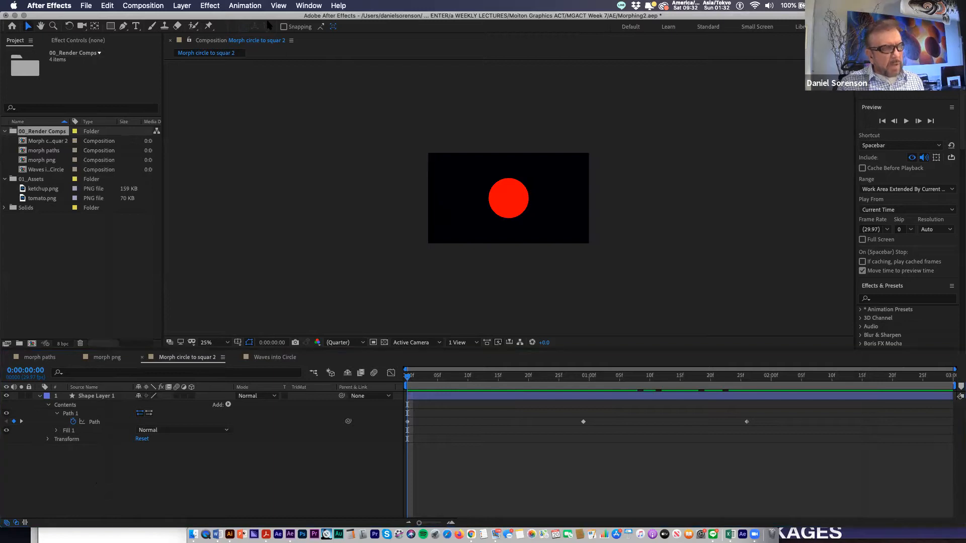
{"action": "key", "text": "super+n"}
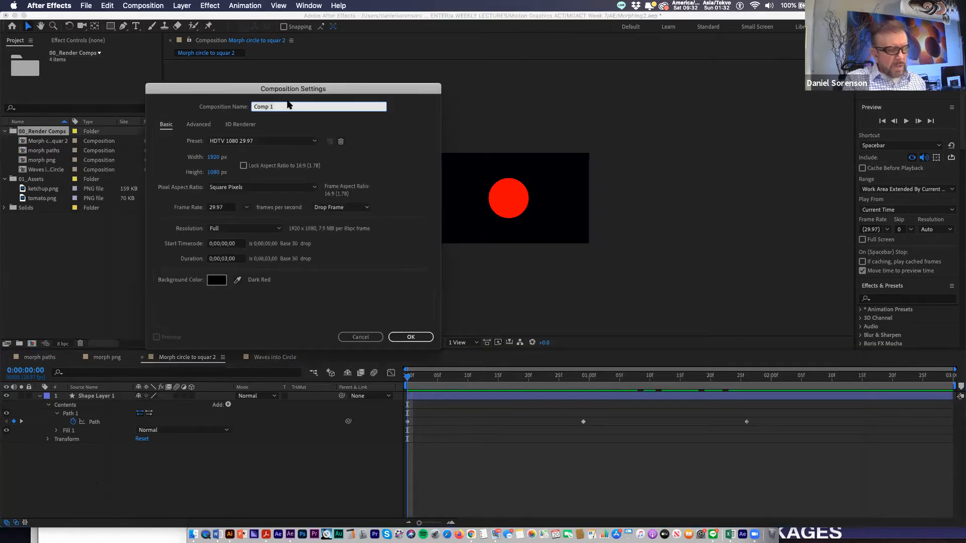
{"action": "type", "text": "Morph 3 objects"}
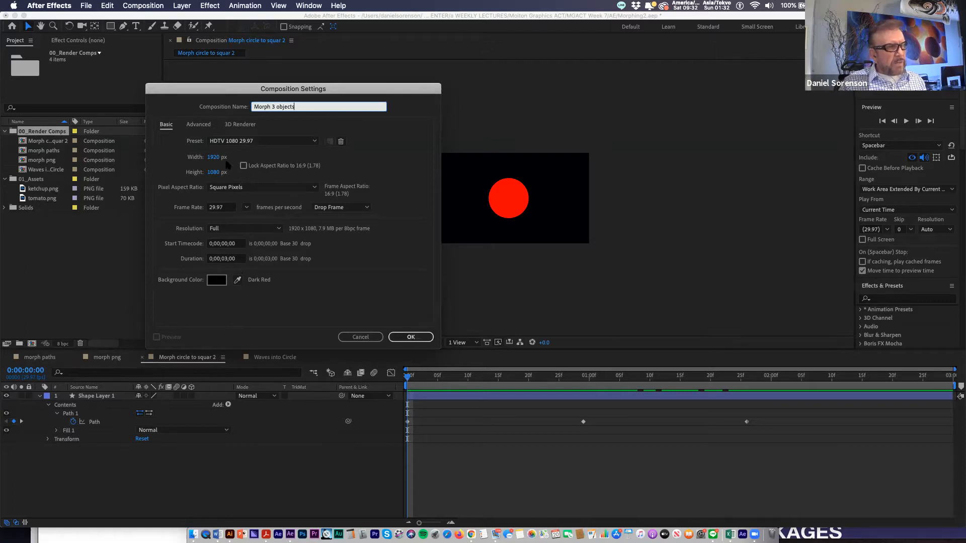
{"action": "left_click", "coordinate": [410, 337]}
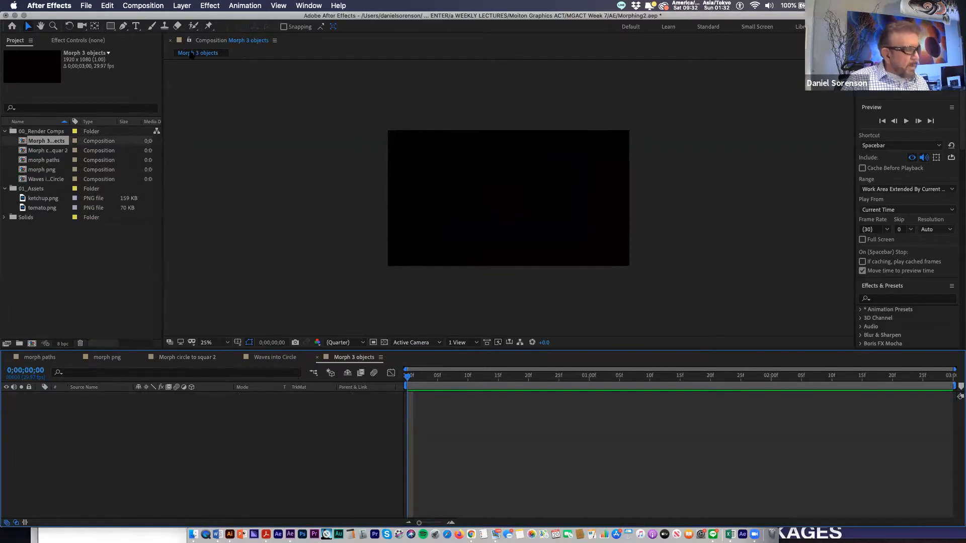
Create a shape layer and add an empty Path and a Fill to its contents
{"action": "left_click", "coordinate": [182, 5]}
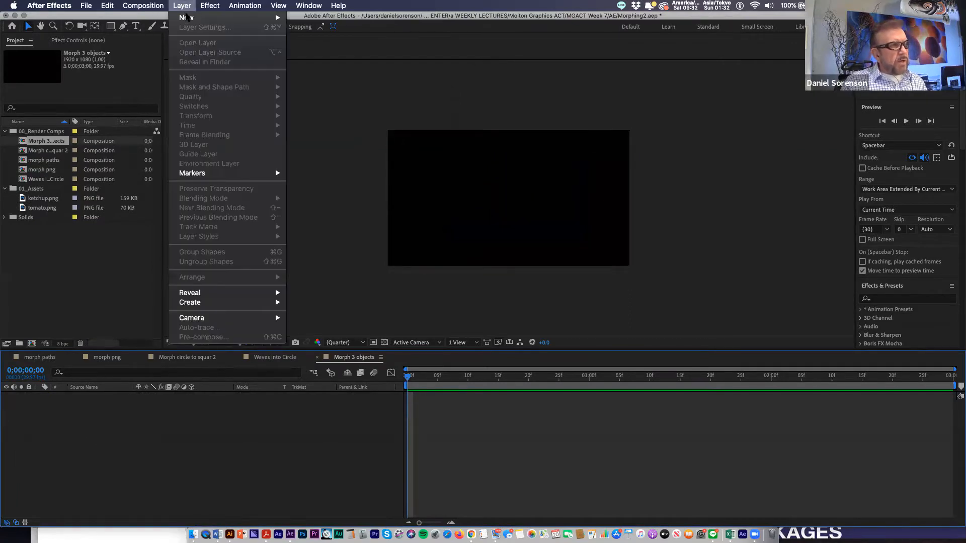
{"action": "mouse_move", "coordinate": [187, 18]}
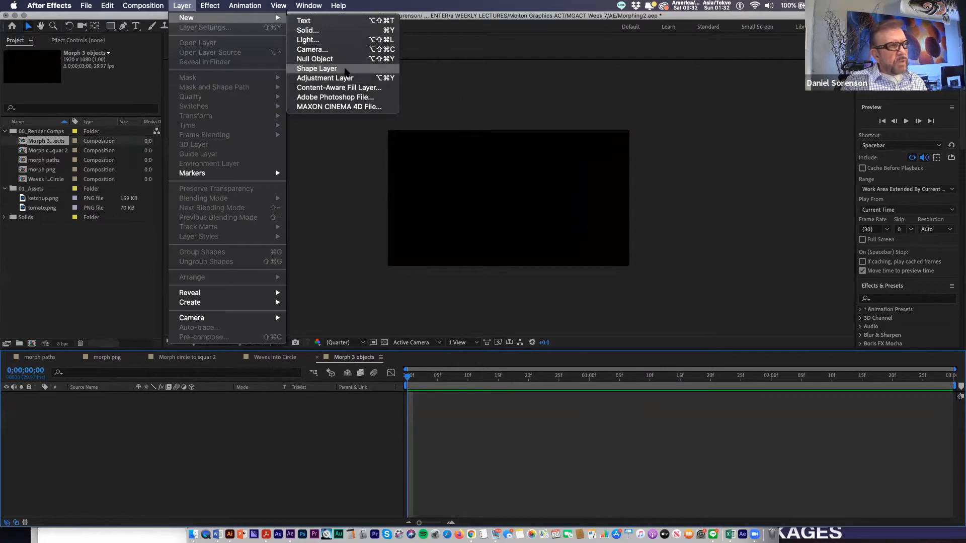
{"action": "left_click", "coordinate": [345, 69]}
{"action": "left_click", "coordinate": [40, 397]}
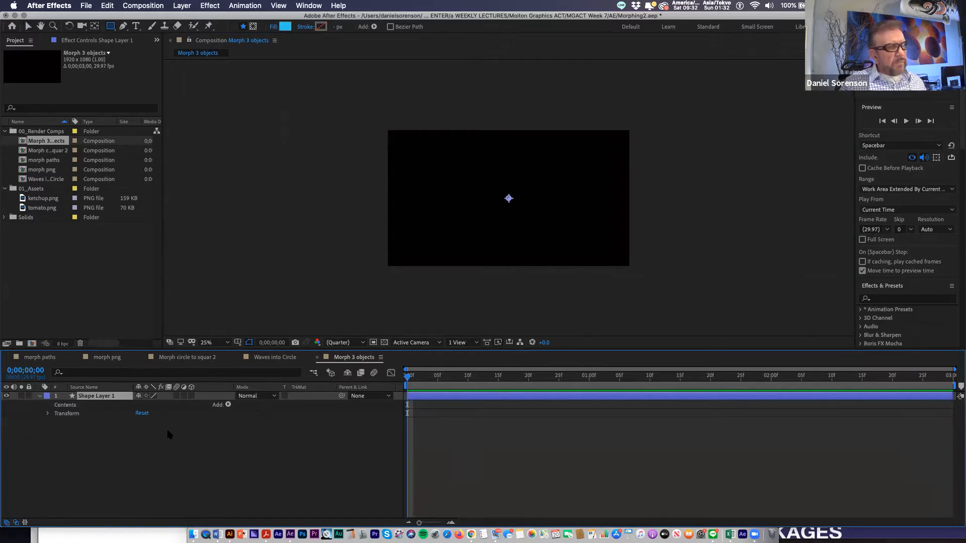
{"action": "left_click", "coordinate": [228, 405]}
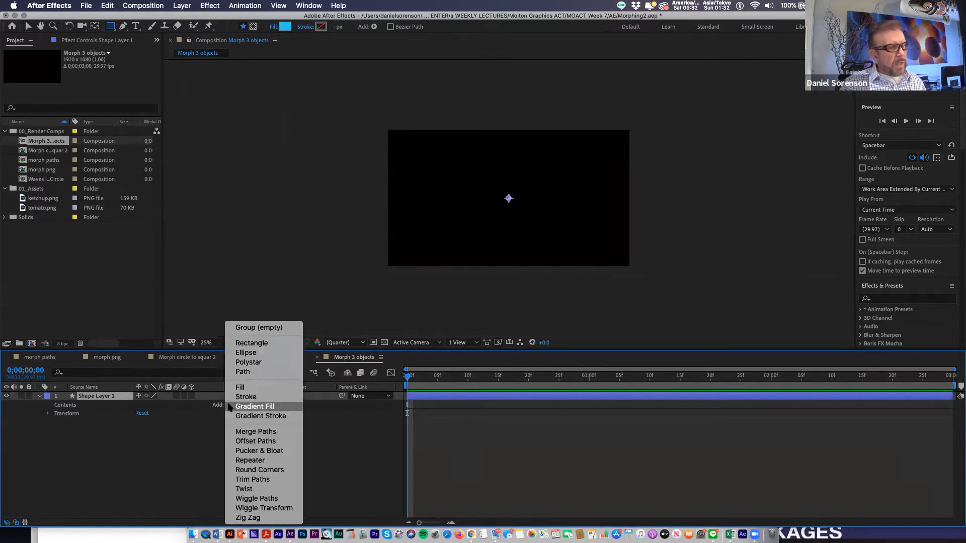
{"action": "left_click", "coordinate": [242, 372]}
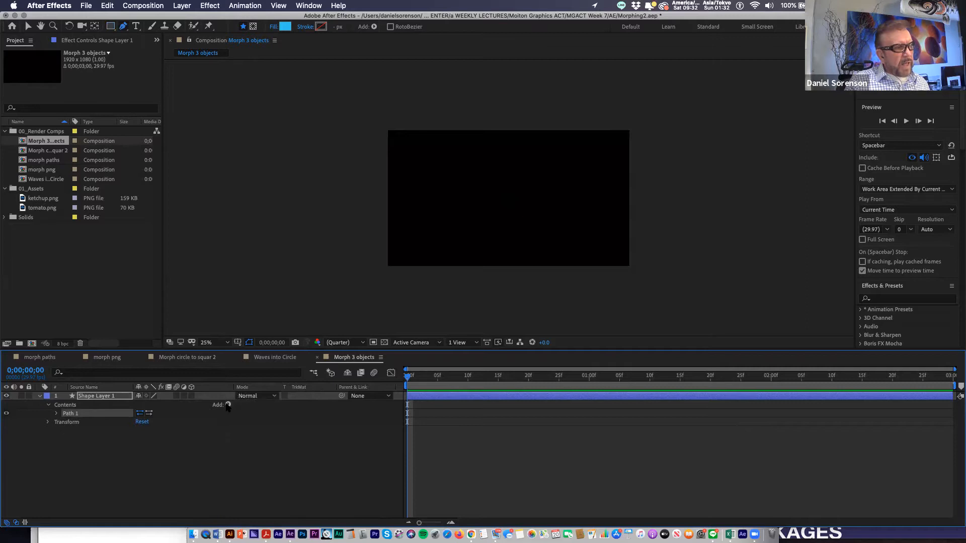
{"action": "left_click", "coordinate": [228, 406]}
{"action": "left_click", "coordinate": [241, 392]}
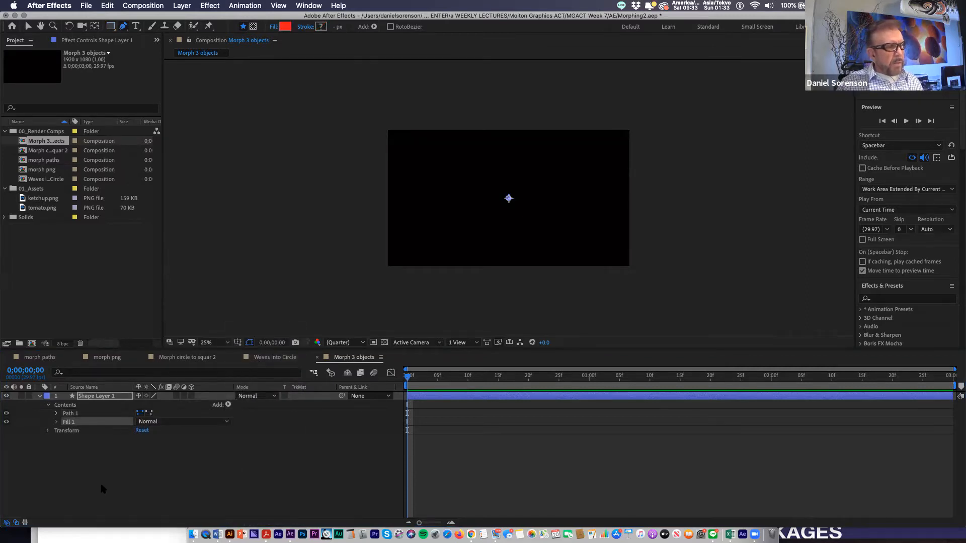
Paste the copied square into the layer's Path property and start keyframing it at 0;00;00;00
{"action": "left_click", "coordinate": [56, 414]}
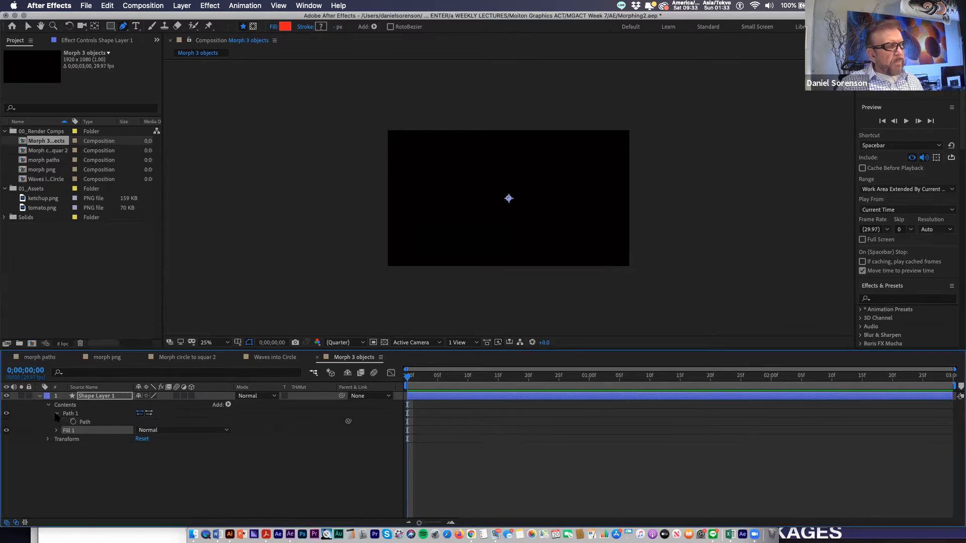
{"action": "left_click", "coordinate": [86, 423]}
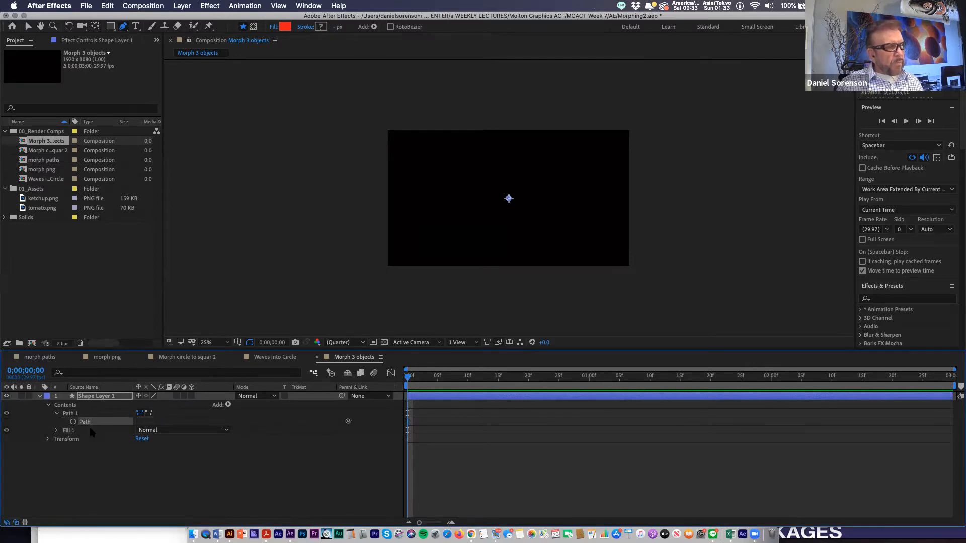
{"action": "key", "text": "super+v"}
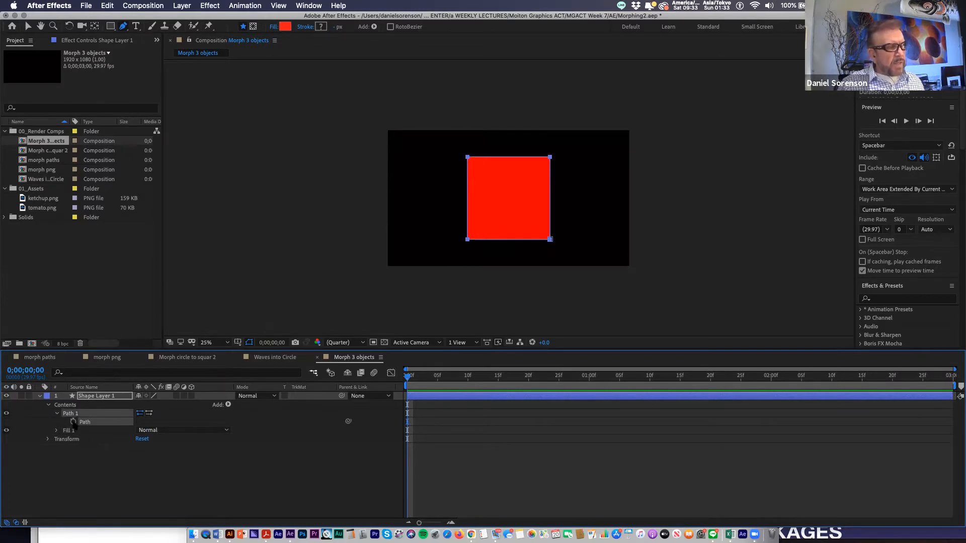
{"action": "left_click", "coordinate": [73, 422]}
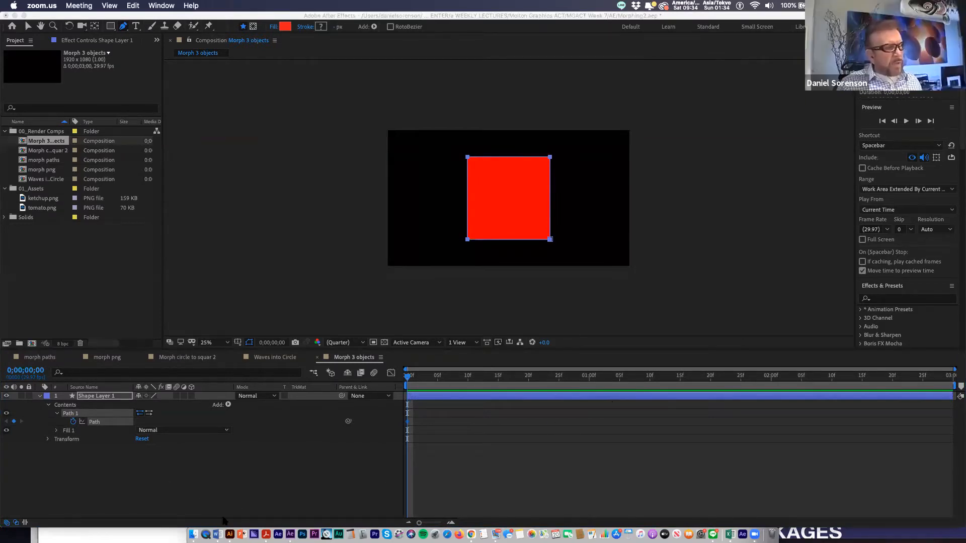
Copy the circle from Illustrator, paste it as a Path keyframe at 0;00;00;15 and scrub through the morph
{"action": "left_click", "coordinate": [230, 535]}
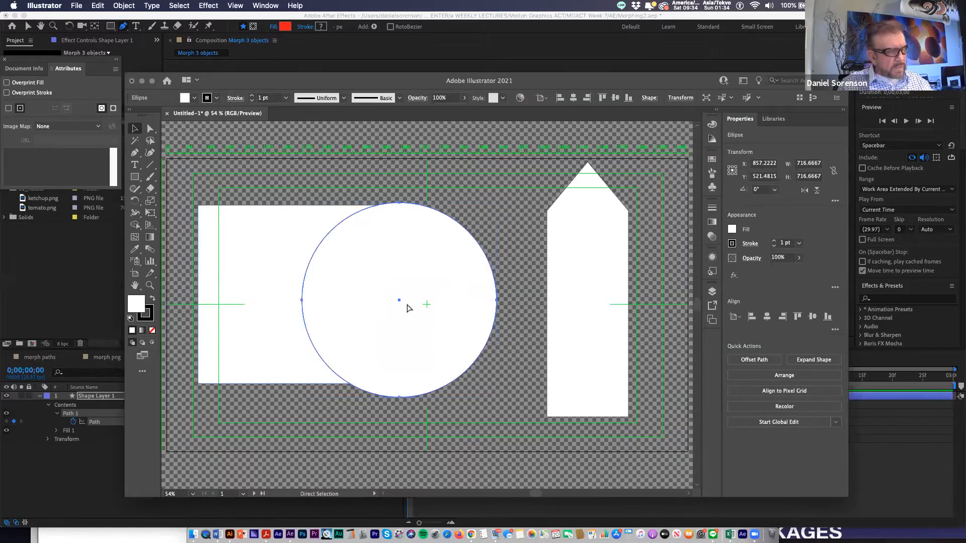
{"action": "left_click", "coordinate": [108, 454]}
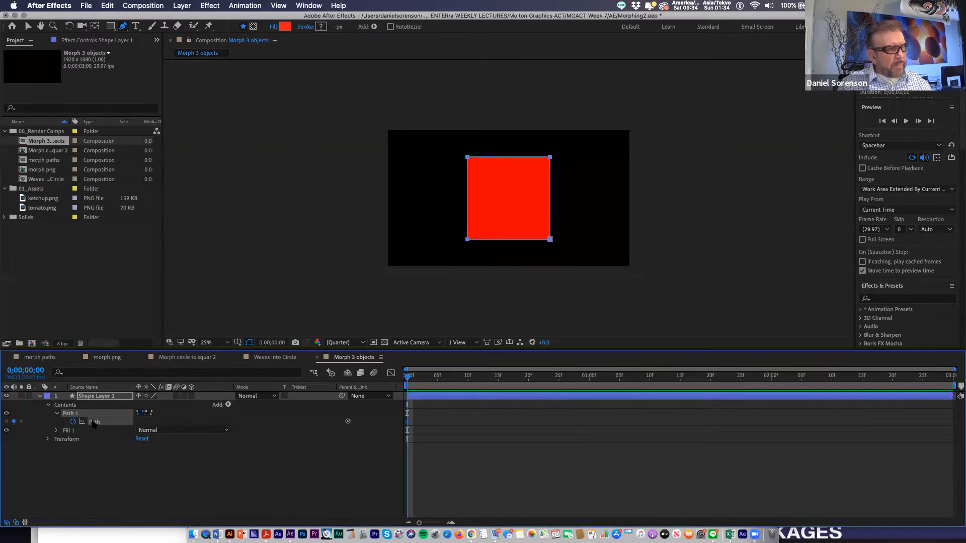
{"action": "left_click_drag", "start_coordinate": [407, 377], "coordinate": [498, 389]}
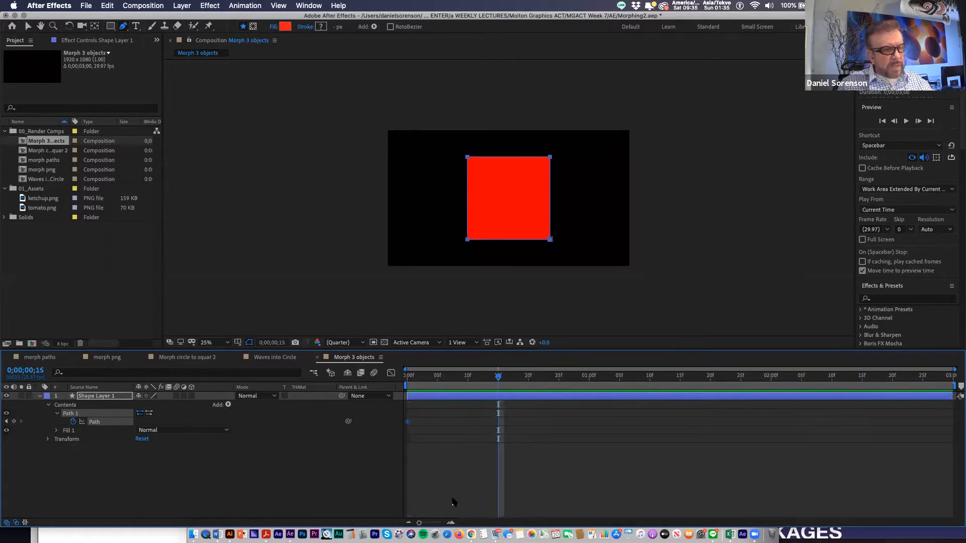
{"action": "key", "text": "super+v"}
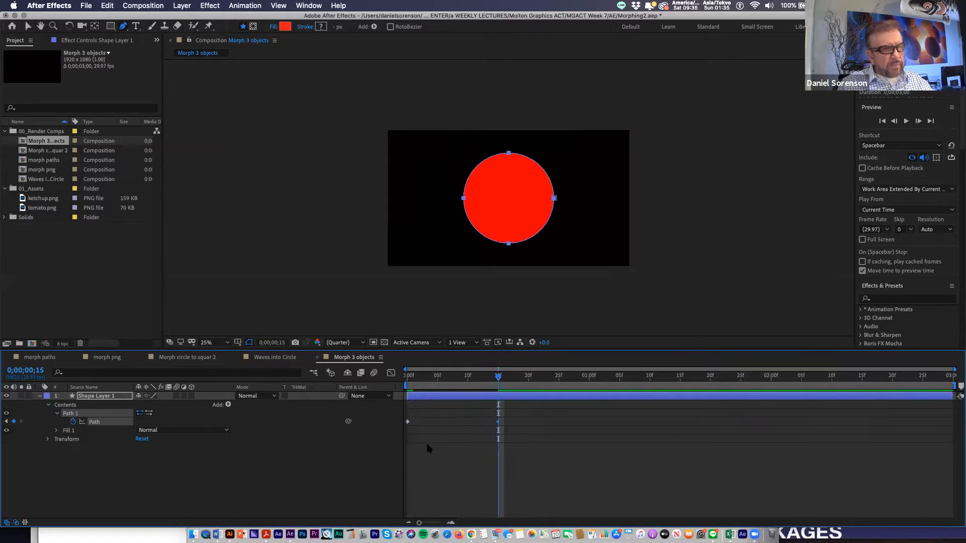
{"action": "left_click_drag", "start_coordinate": [410, 381], "coordinate": [498, 401]}
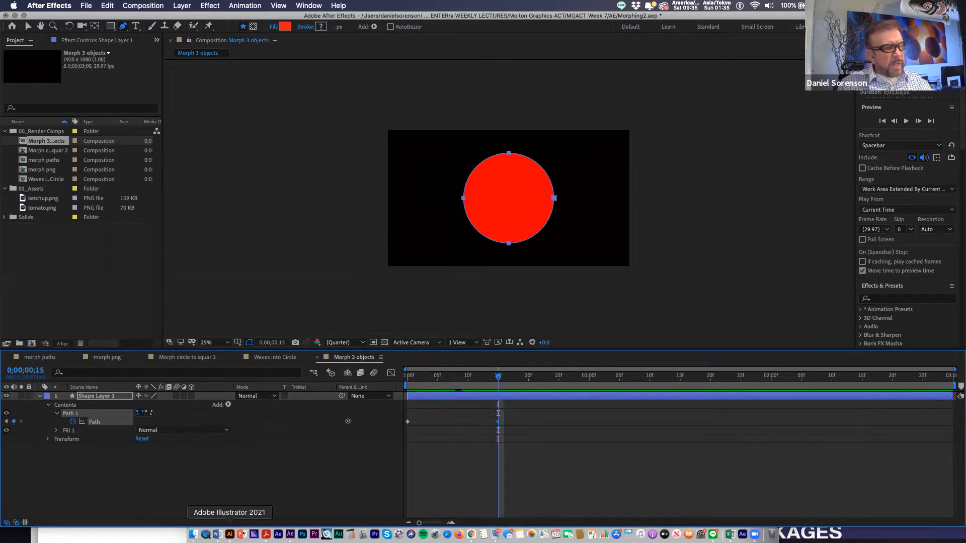
Copy the pointed shape from Illustrator and paste it as a Path keyframe at 0;00;01;00 in After Effects
{"action": "left_click", "coordinate": [229, 534]}
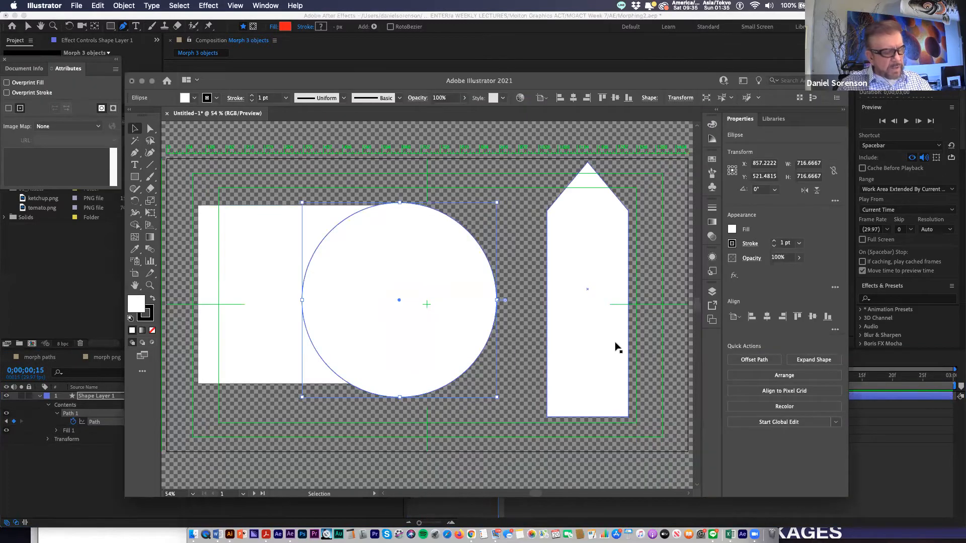
{"action": "left_click", "coordinate": [575, 357]}
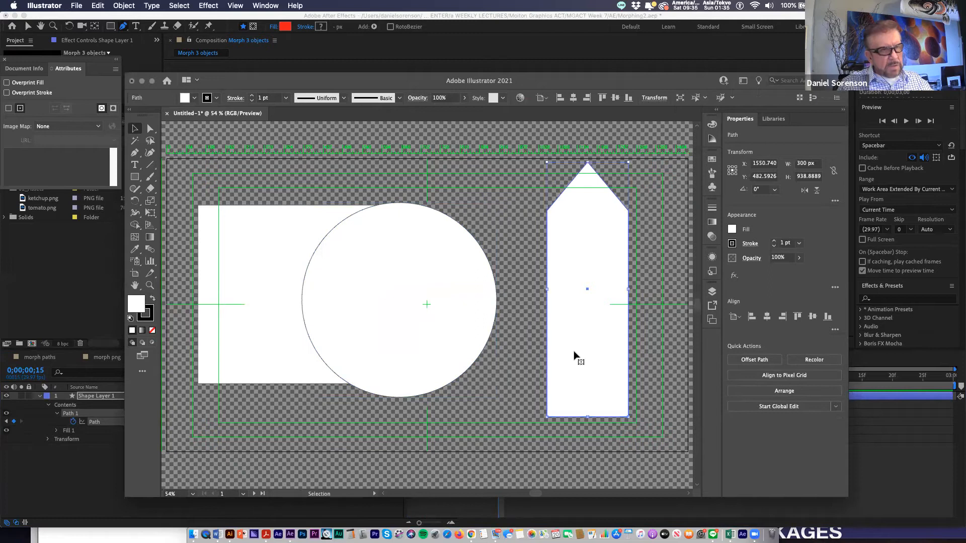
{"action": "left_click", "coordinate": [99, 473]}
{"action": "left_click_drag", "start_coordinate": [498, 377], "coordinate": [590, 385]}
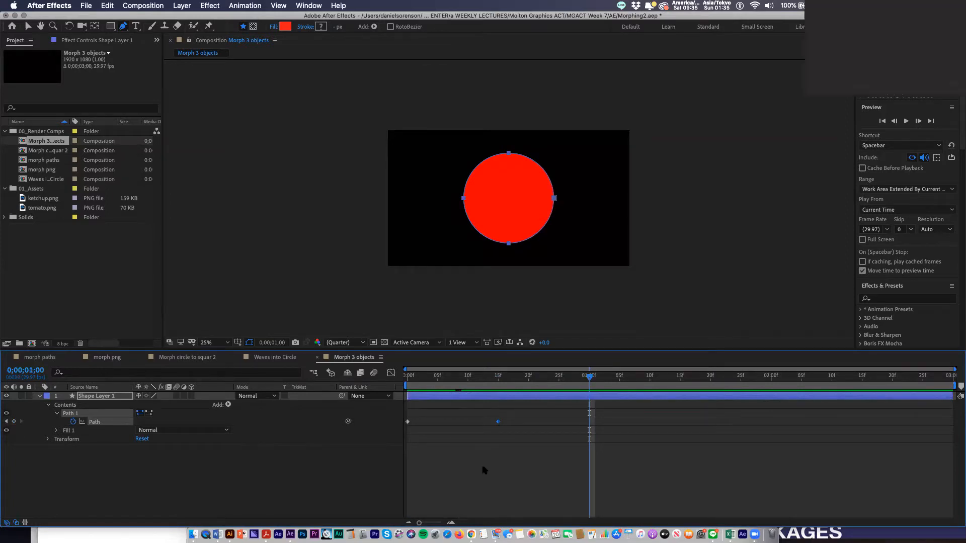
{"action": "key", "text": "super+v"}
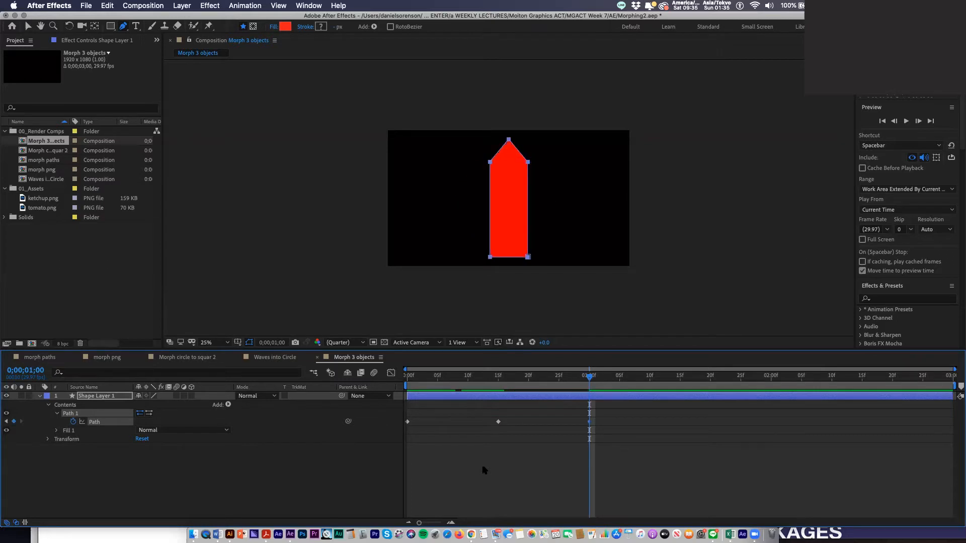
End the work area shortly after the last Path keyframe and play the morph preview
{"action": "left_click", "coordinate": [638, 380]}
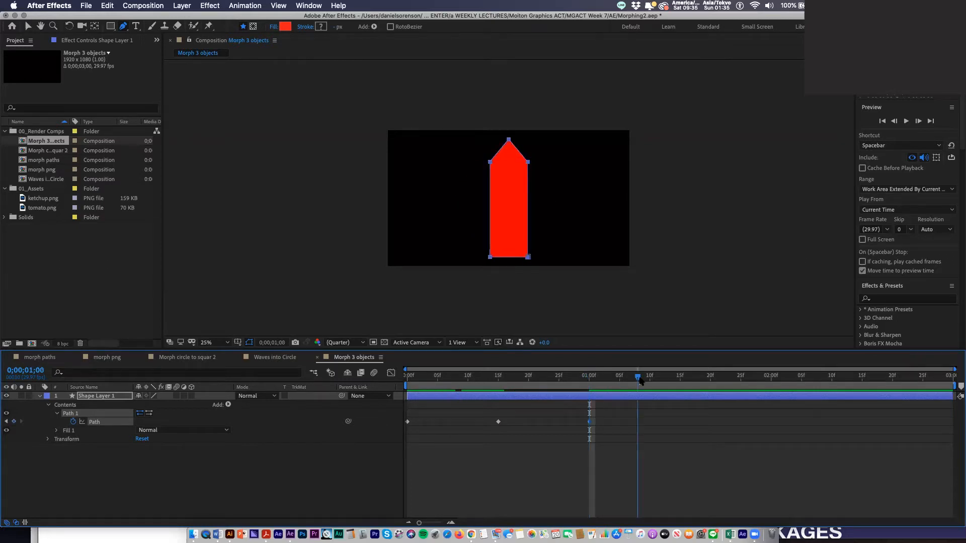
{"action": "key", "text": "n"}
{"action": "key", "text": "space"}
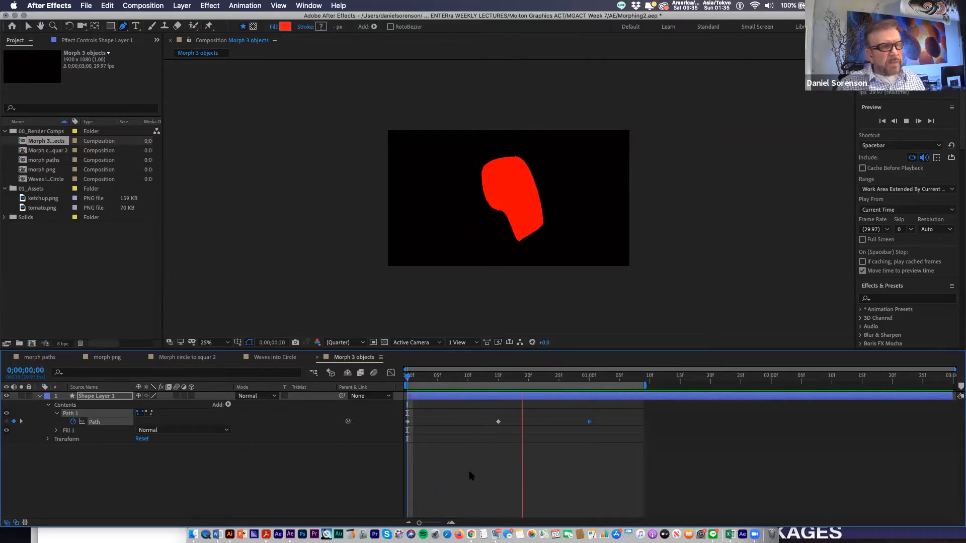
Reshape the distorted path at 0;00;00;24 by moving its upper points and a curve handle, and scrub back through the morph
{"action": "left_click_drag", "start_coordinate": [449, 377], "coordinate": [555, 395]}
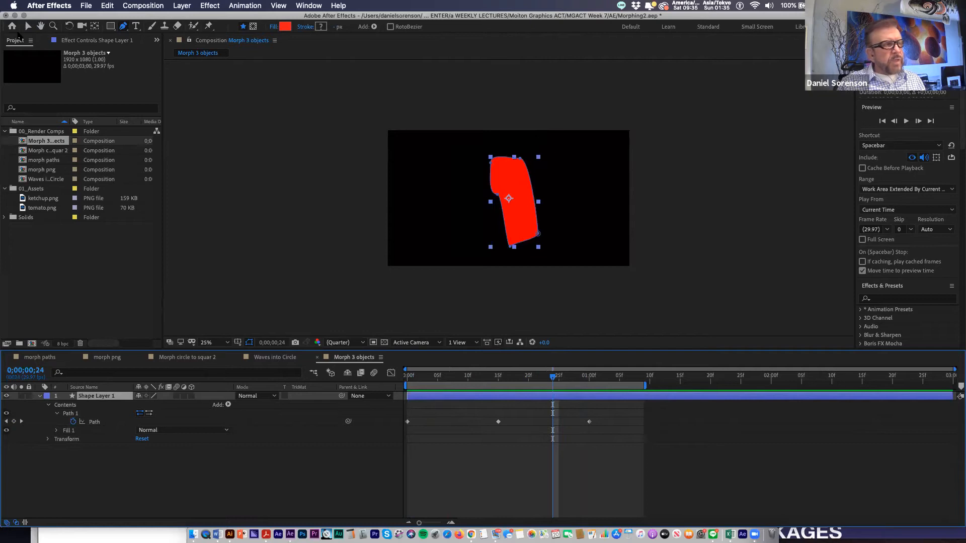
{"action": "left_click", "coordinate": [28, 26]}
{"action": "mouse_move", "coordinate": [520, 159]}
{"action": "left_mouse_down"}
{"action": "mouse_move", "coordinate": [532, 164]}
{"action": "mouse_move", "coordinate": [491, 162]}
{"action": "mouse_move", "coordinate": [508, 162]}
{"action": "left_mouse_up"}
{"action": "left_click_drag", "start_coordinate": [487, 195], "coordinate": [496, 177]}
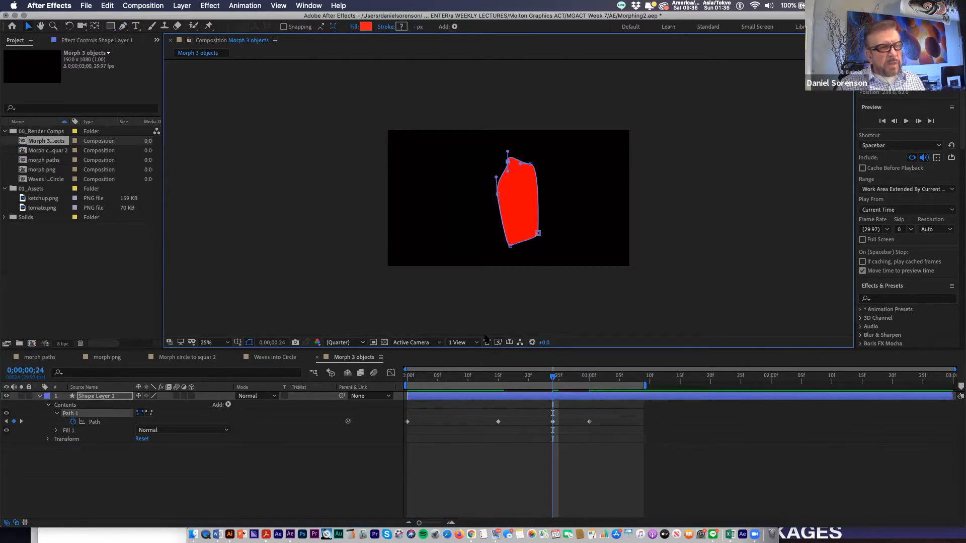
{"action": "left_click_drag", "start_coordinate": [486, 376], "coordinate": [410, 424]}
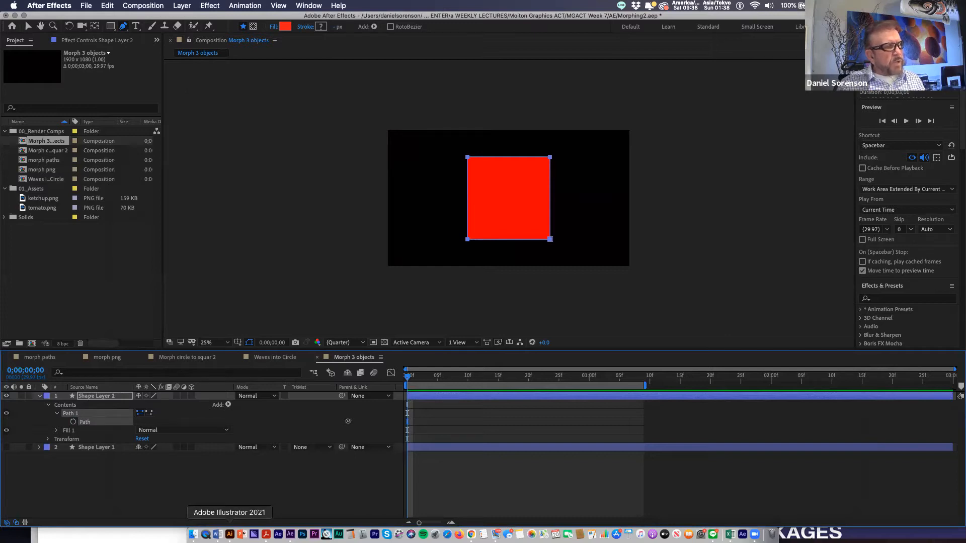
Switch to Illustrator and delete all shapes from the artboard
{"action": "left_click", "coordinate": [229, 535]}
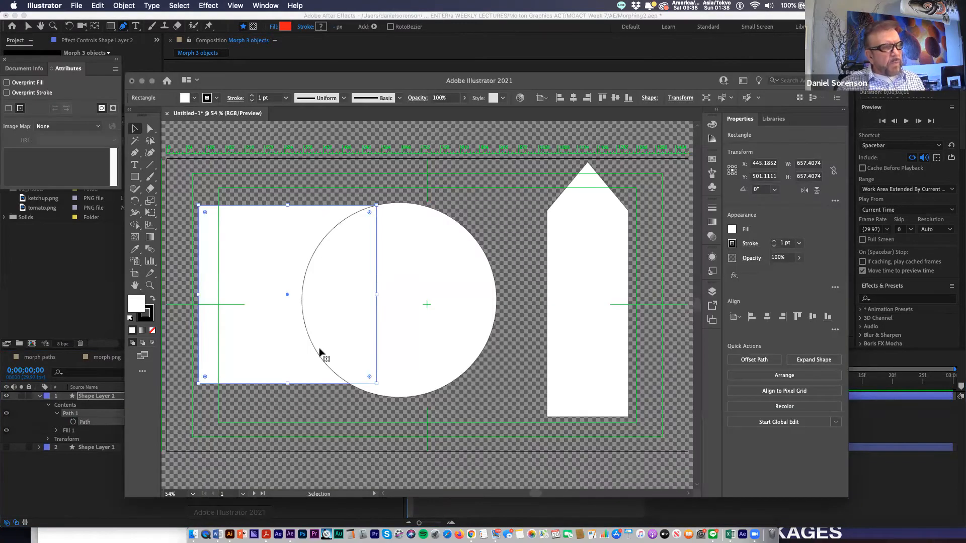
{"action": "key", "text": "v"}
{"action": "key", "text": "super+a"}
{"action": "key", "text": "Delete"}
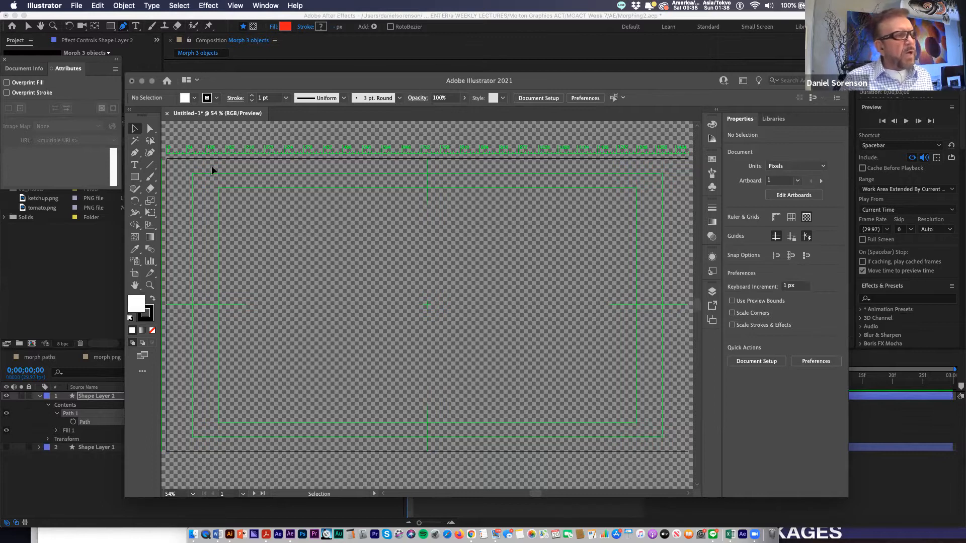
Draw a closed, curved, slanted blob on the left half of the artboard with the Pen tool
{"action": "left_click", "coordinate": [135, 153]}
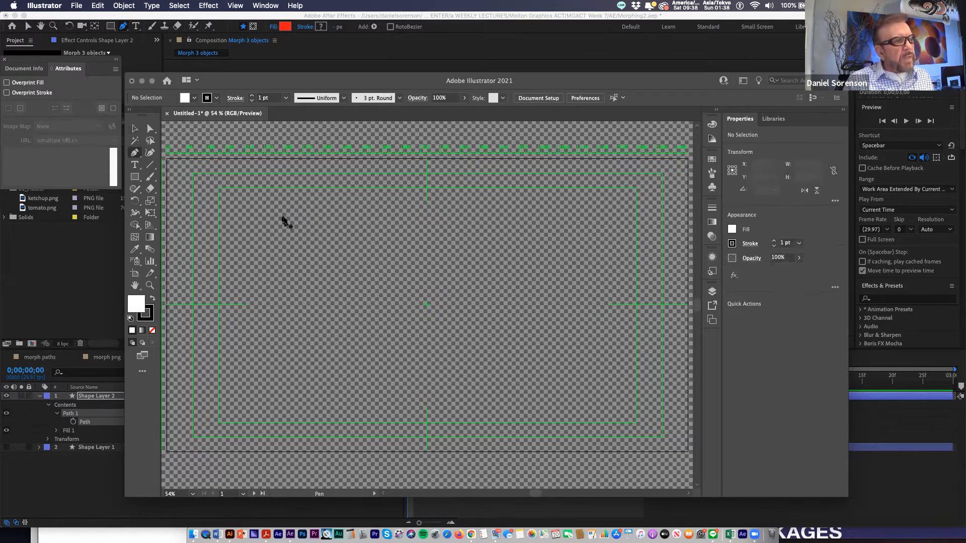
{"action": "left_click", "coordinate": [282, 219]}
{"action": "left_click_drag", "start_coordinate": [228, 243], "coordinate": [226, 303]}
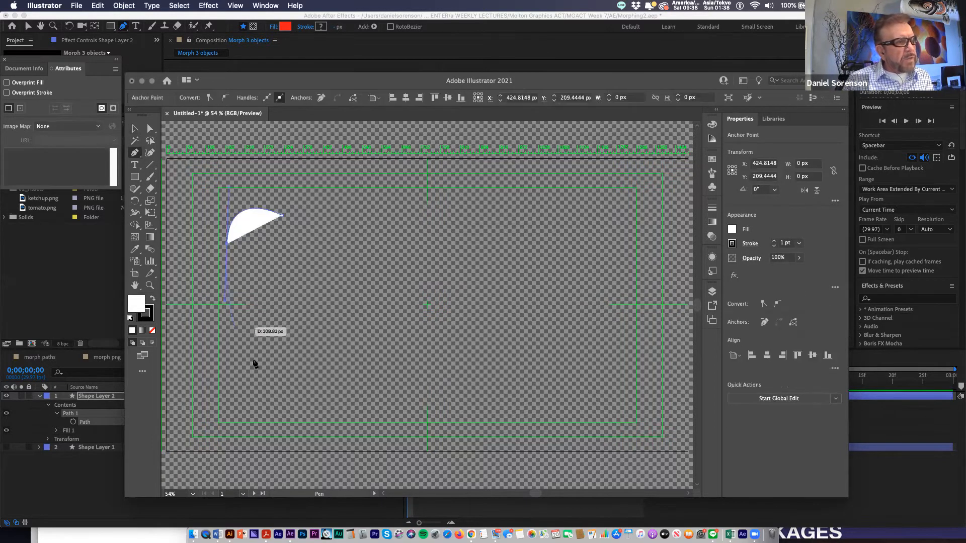
{"action": "left_click_drag", "start_coordinate": [254, 373], "coordinate": [315, 394]}
{"action": "left_click_drag", "start_coordinate": [373, 375], "coordinate": [365, 309]}
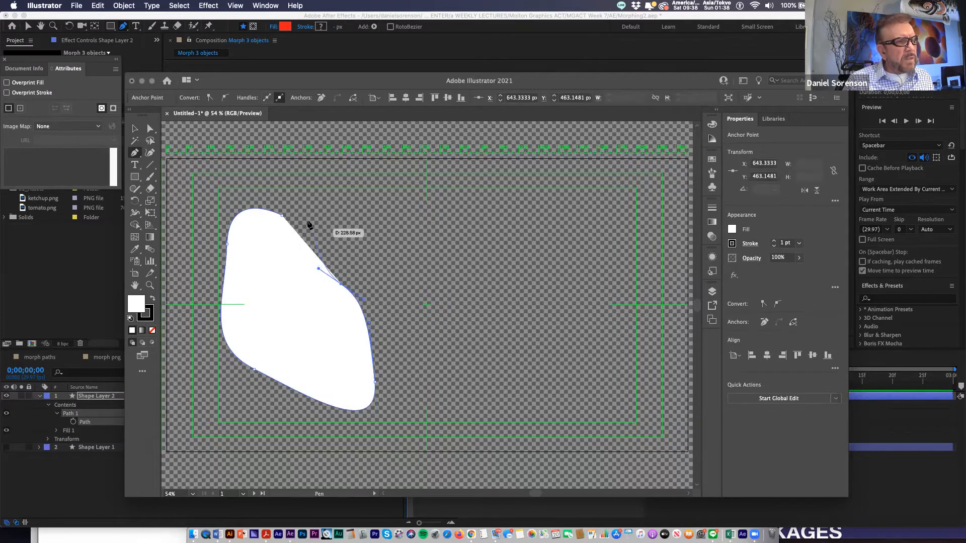
{"action": "left_click_drag", "start_coordinate": [283, 217], "coordinate": [261, 213]}
Draw a smaller closed, curved path inside the left blob to serve as its hole
{"action": "left_click_drag", "start_coordinate": [259, 264], "coordinate": [251, 302]}
{"action": "left_click_drag", "start_coordinate": [268, 351], "coordinate": [326, 324]}
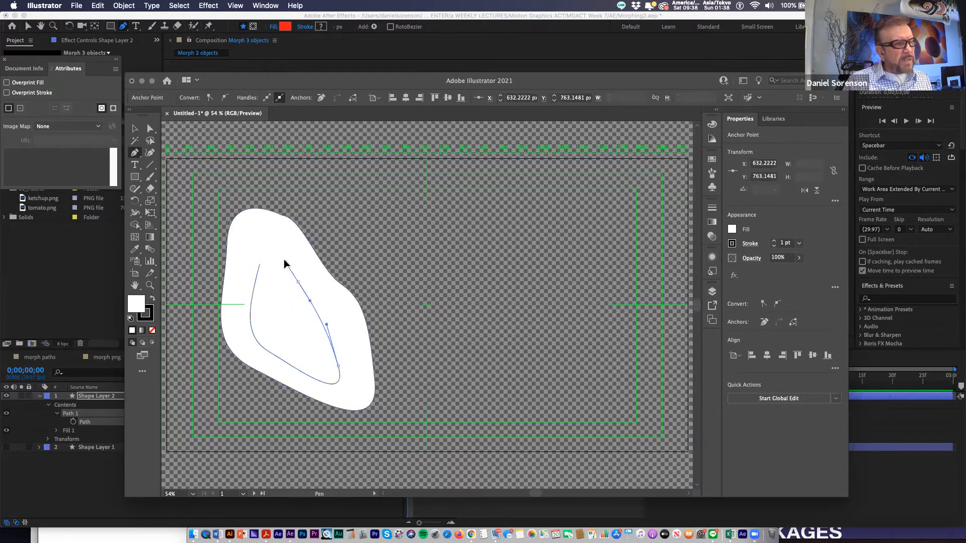
{"action": "left_click", "coordinate": [259, 265]}
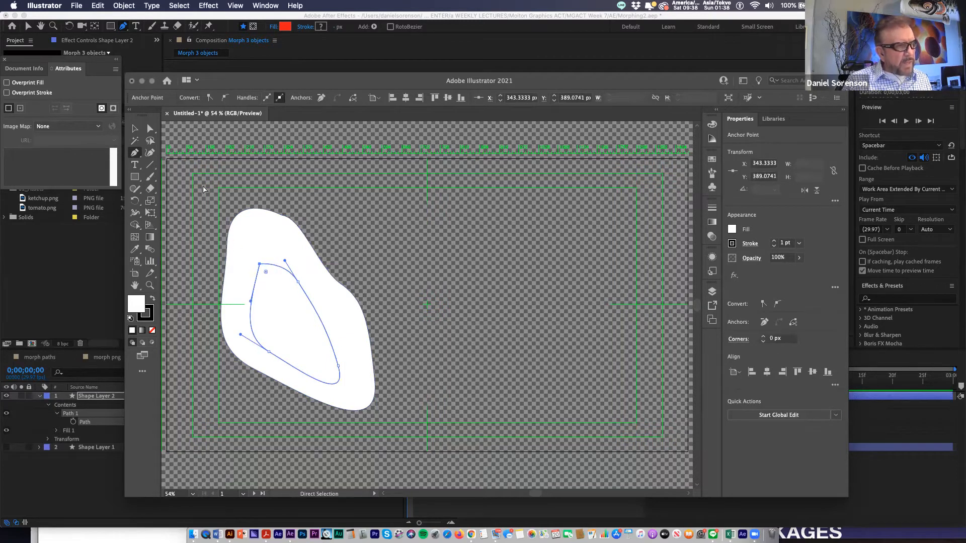
Combine the left blob and its inner path into a compound path and deselect it
{"action": "key", "text": "super+a"}
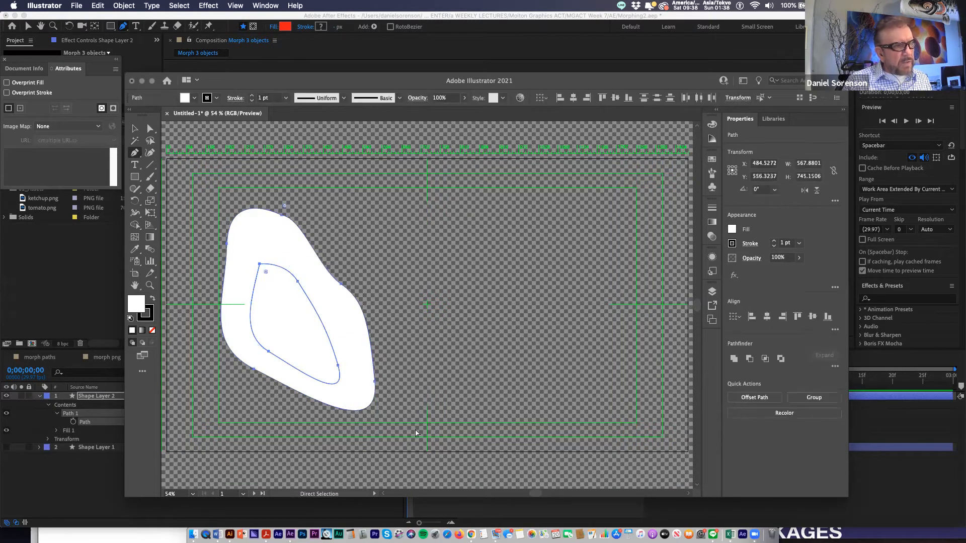
{"action": "left_click", "coordinate": [121, 6]}
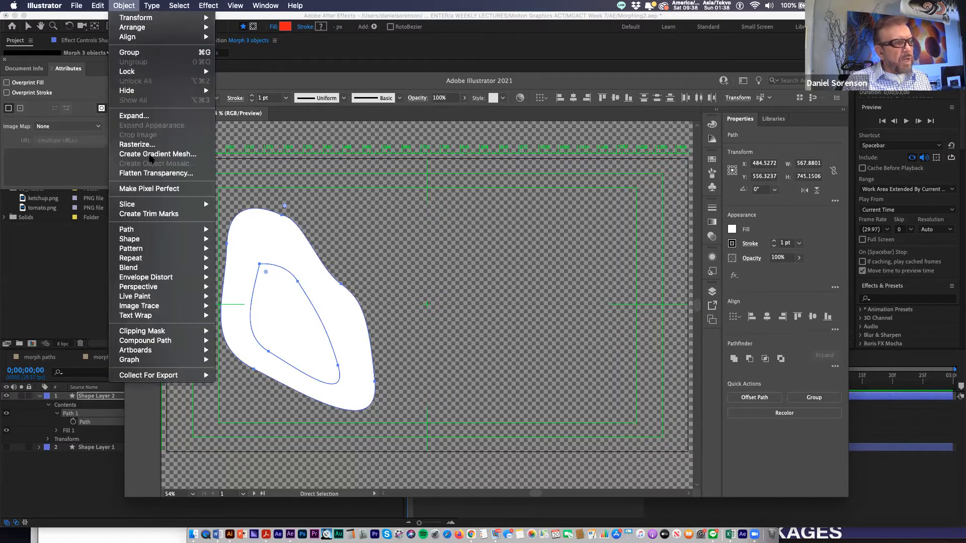
{"action": "mouse_move", "coordinate": [204, 340]}
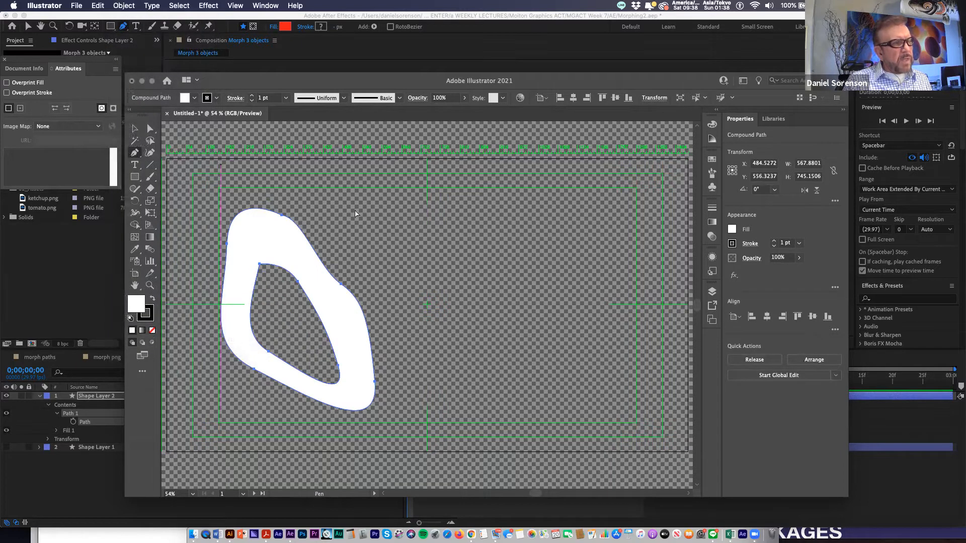
{"action": "left_click", "coordinate": [490, 231], "text": "super"}
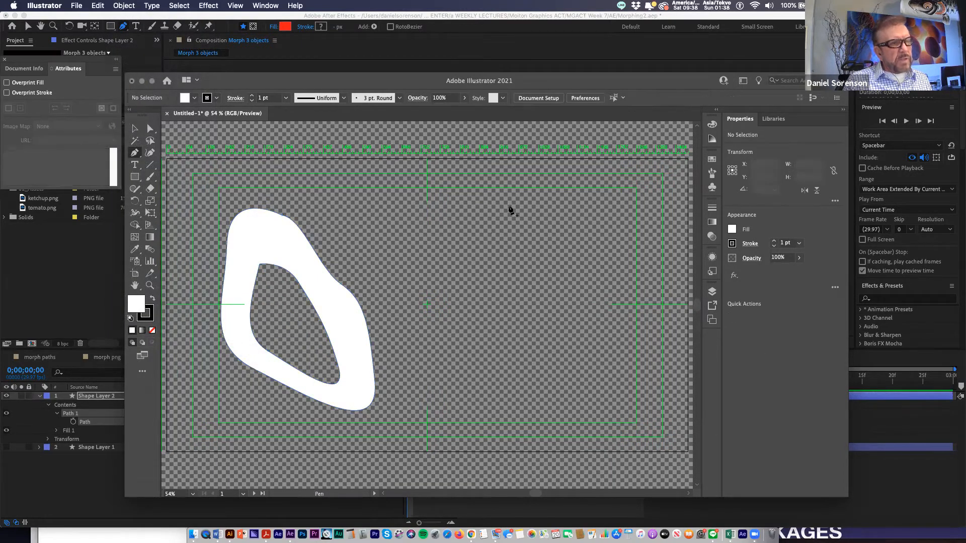
Draw a closed, curved, boot-like shape on the right half of the artboard with the Pen tool
{"action": "left_click_drag", "start_coordinate": [525, 212], "coordinate": [566, 285]}
{"action": "left_click_drag", "start_coordinate": [499, 366], "coordinate": [444, 371]}
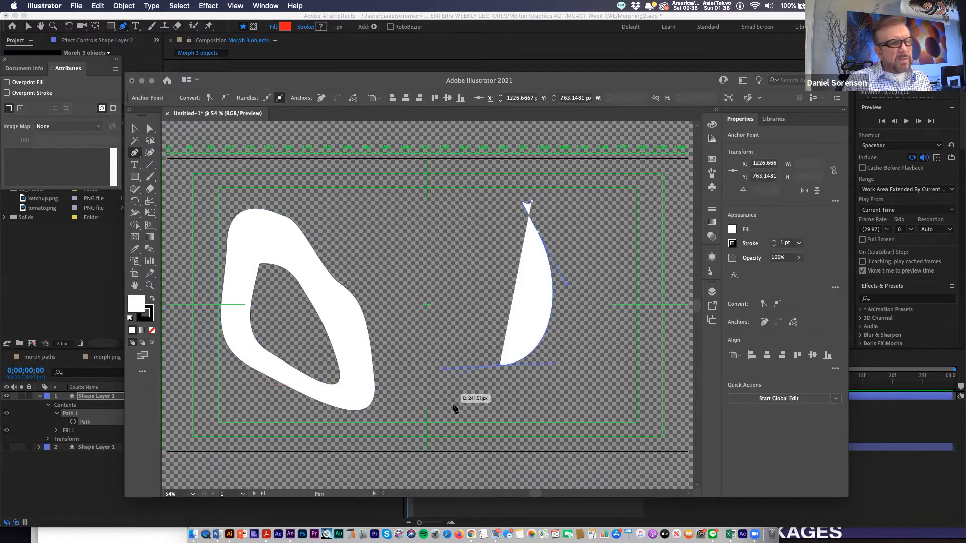
{"action": "left_click_drag", "start_coordinate": [624, 396], "coordinate": [627, 197]}
{"action": "left_click_drag", "start_coordinate": [526, 203], "coordinate": [565, 222]}
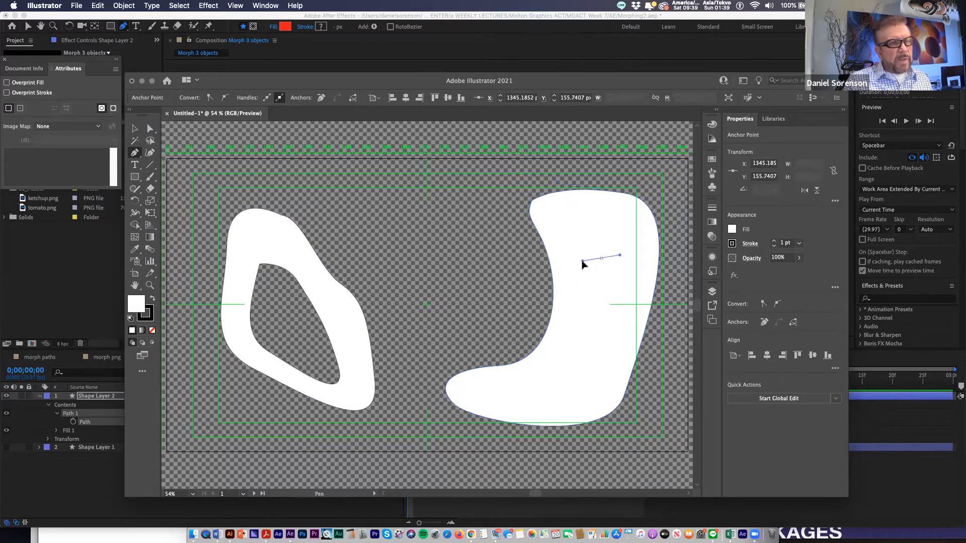
Draw a narrow closed path inside the upright part of the boot-like shape
{"action": "left_click_drag", "start_coordinate": [581, 261], "coordinate": [601, 258]}
{"action": "left_click_drag", "start_coordinate": [580, 313], "coordinate": [587, 327]}
{"action": "left_click_drag", "start_coordinate": [577, 360], "coordinate": [627, 274]}
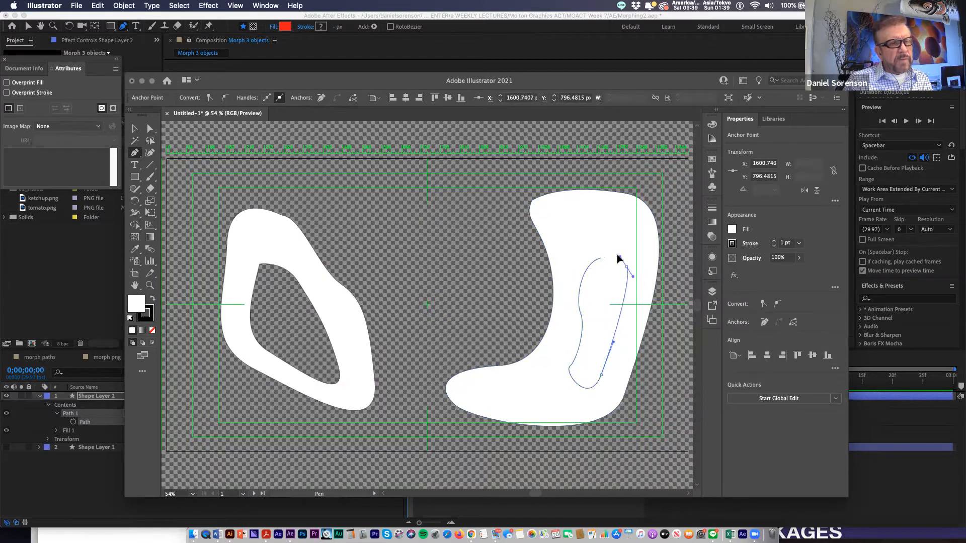
{"action": "left_click", "coordinate": [601, 259]}
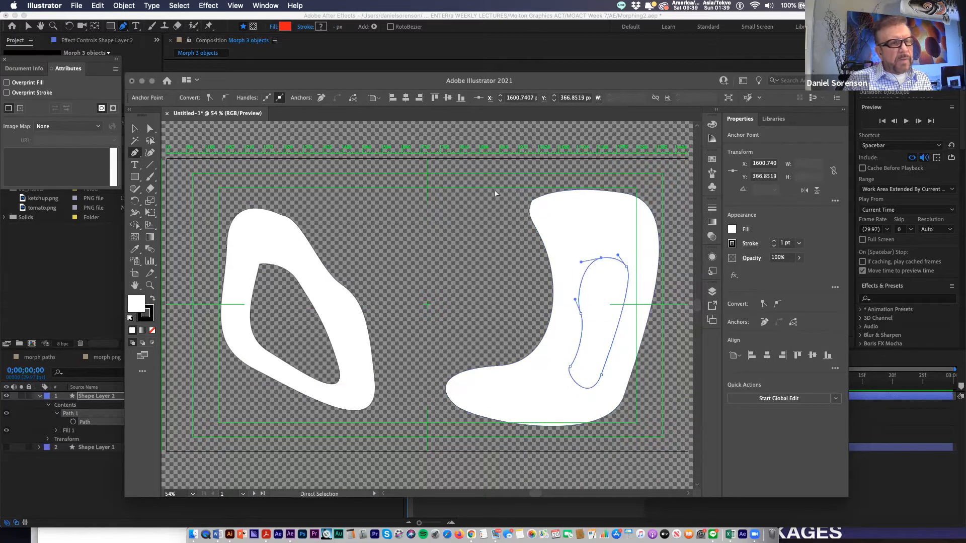
Combine the boot-like shape and its narrow inner path into a compound path
{"action": "left_click_drag", "start_coordinate": [446, 201], "coordinate": [668, 449]}
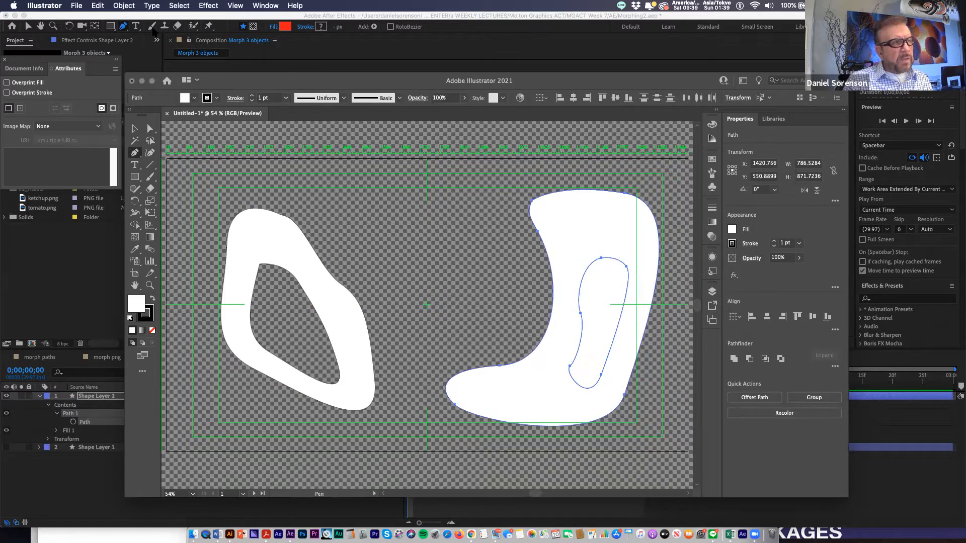
{"action": "left_click", "coordinate": [125, 6]}
{"action": "mouse_move", "coordinate": [161, 342]}
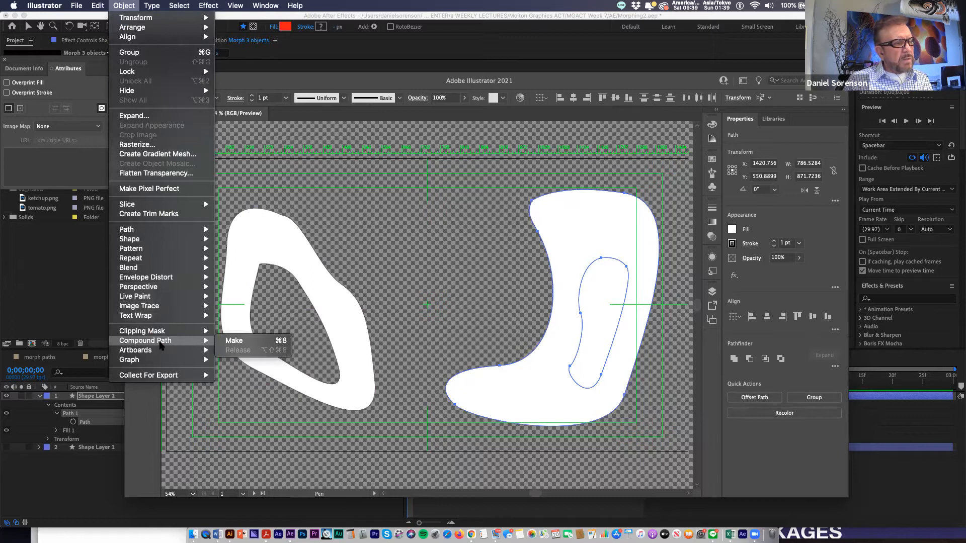
{"action": "left_click", "coordinate": [225, 342]}
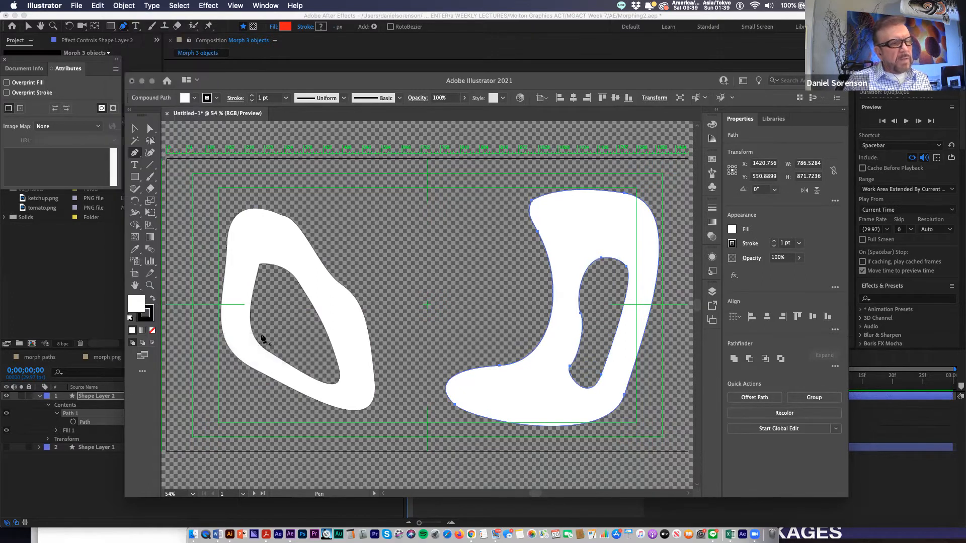
Select only the left compound path with the Selection tool and copy it
{"action": "left_click", "coordinate": [134, 128]}
{"action": "left_click", "coordinate": [380, 245]}
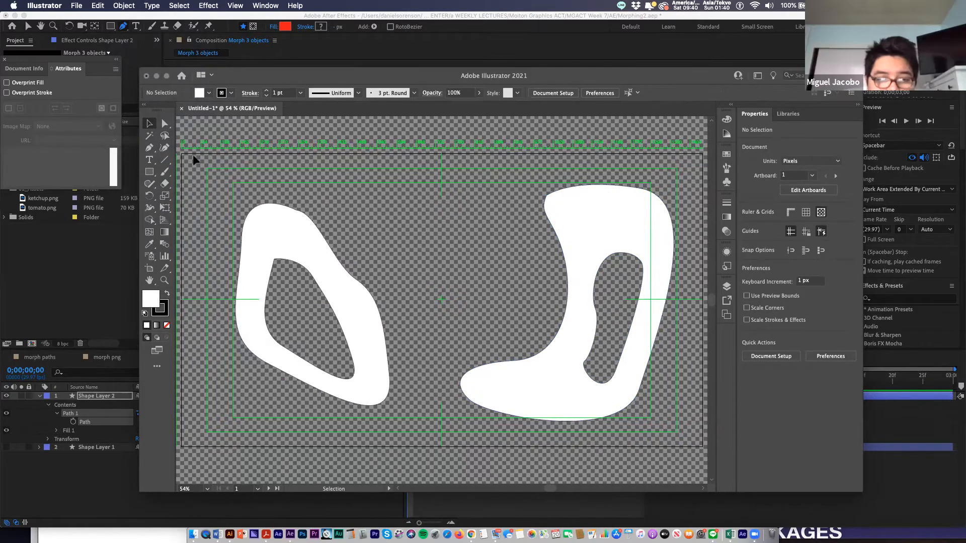
{"action": "left_click", "coordinate": [375, 394]}
{"action": "key", "text": "super+c"}
Switch to After Effects and create a new composition named "Morph with masks"
{"action": "left_click", "coordinate": [78, 468]}
{"action": "left_click", "coordinate": [102, 301]}
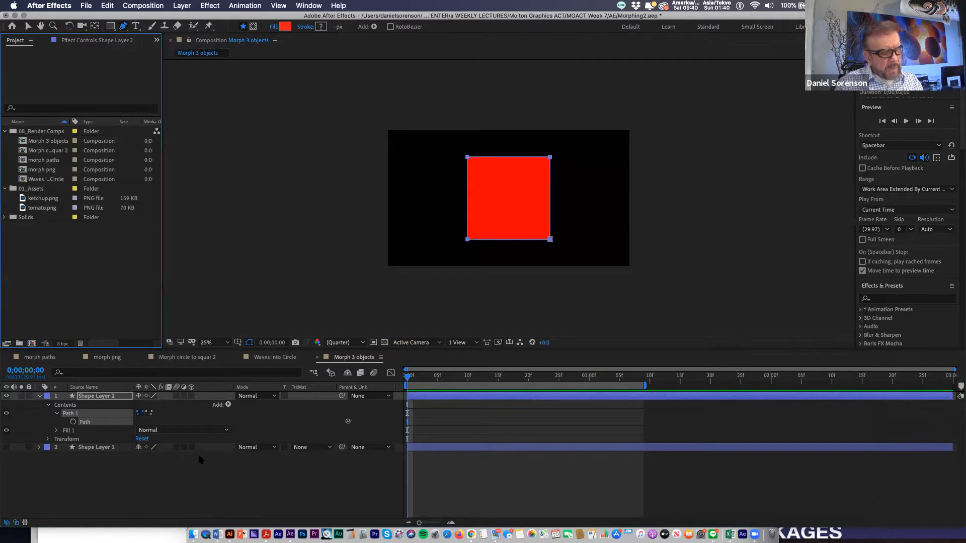
{"action": "key", "text": "super+n"}
{"action": "type", "text": "MKo"}
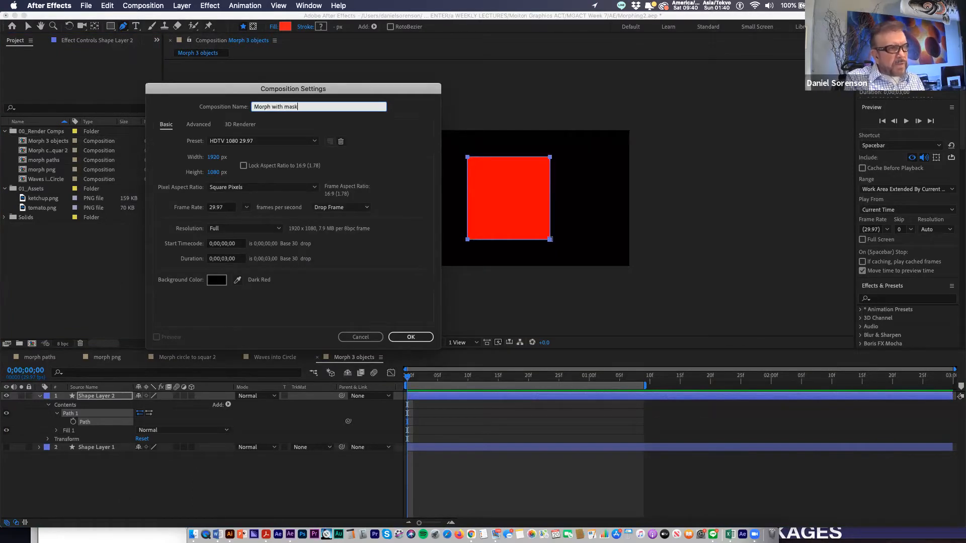
{"action": "key", "text": "Return"}
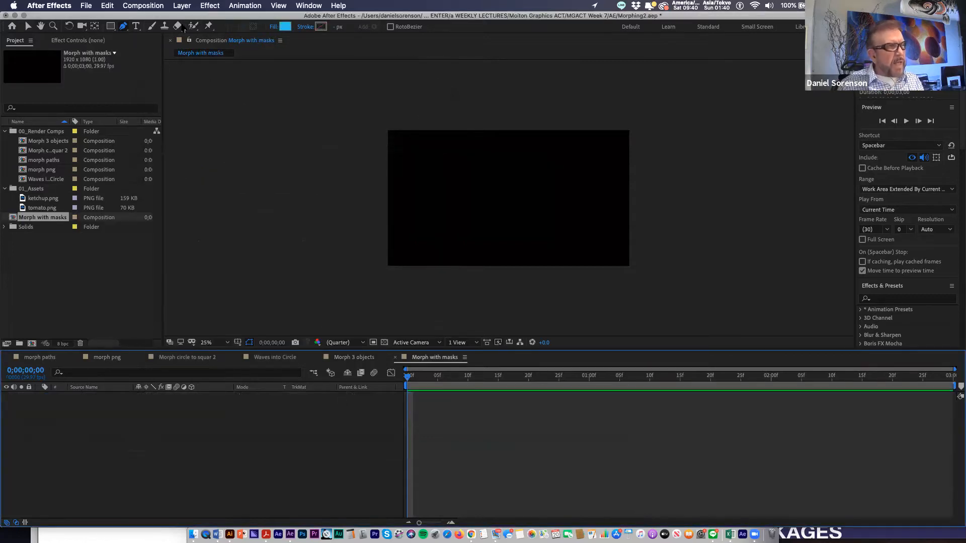
Add a shape layer and draw a rectangle on it that covers the whole composition frame
{"action": "left_click", "coordinate": [182, 6]}
{"action": "mouse_move", "coordinate": [186, 20]}
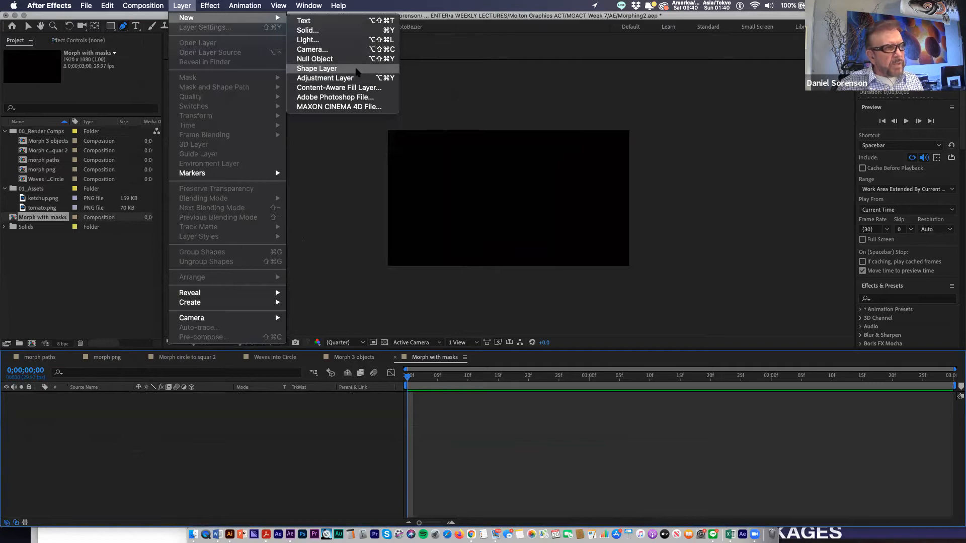
{"action": "left_click", "coordinate": [317, 69]}
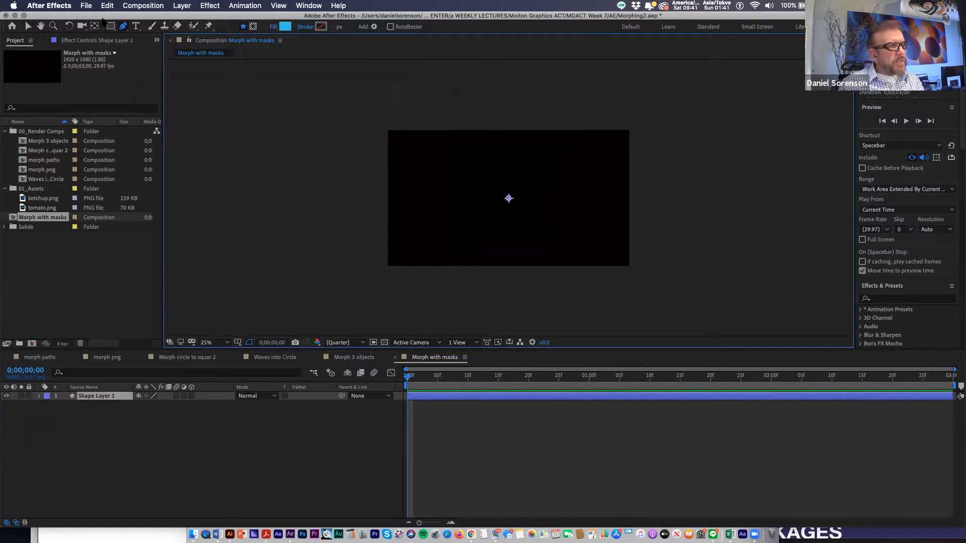
{"action": "left_click", "coordinate": [110, 26]}
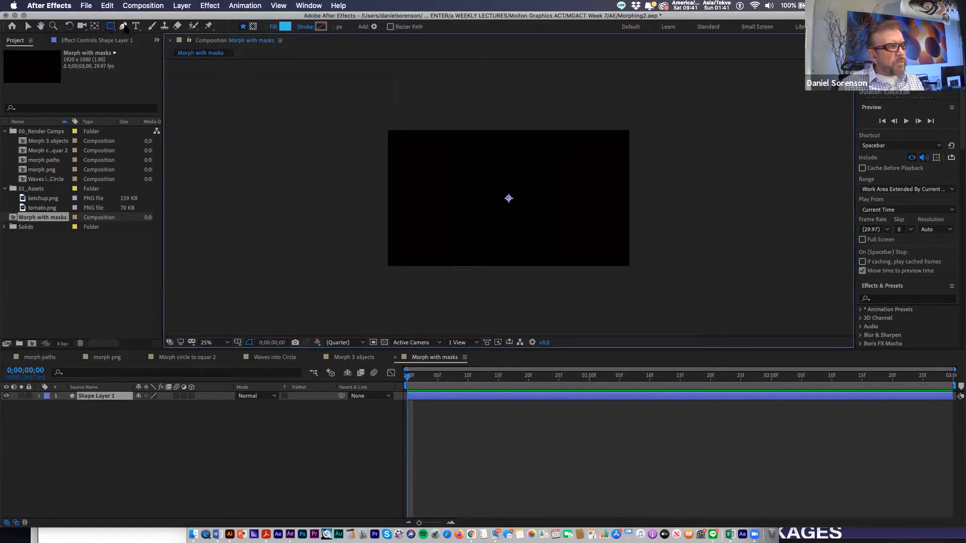
{"action": "left_click_drag", "start_coordinate": [385, 129], "coordinate": [630, 267]}
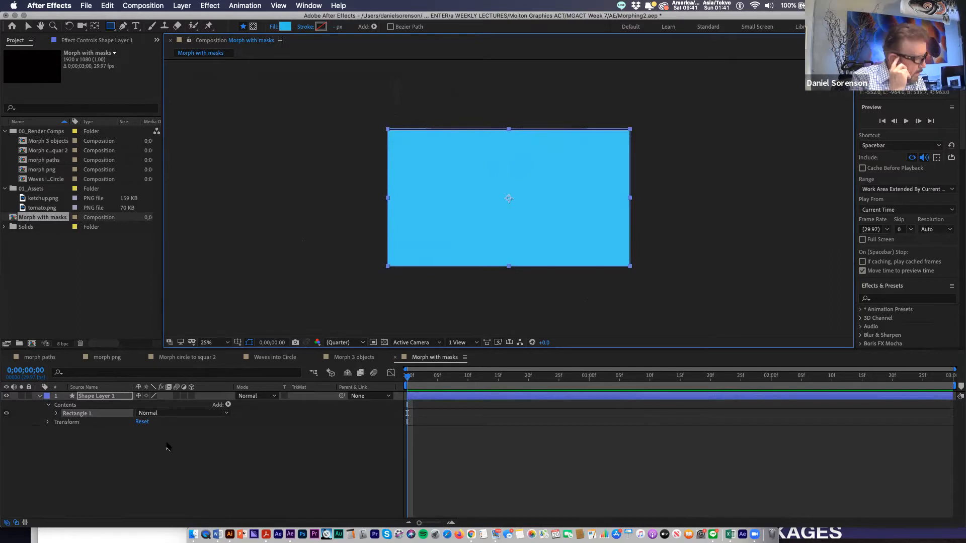
{"action": "left_click", "coordinate": [151, 445]}
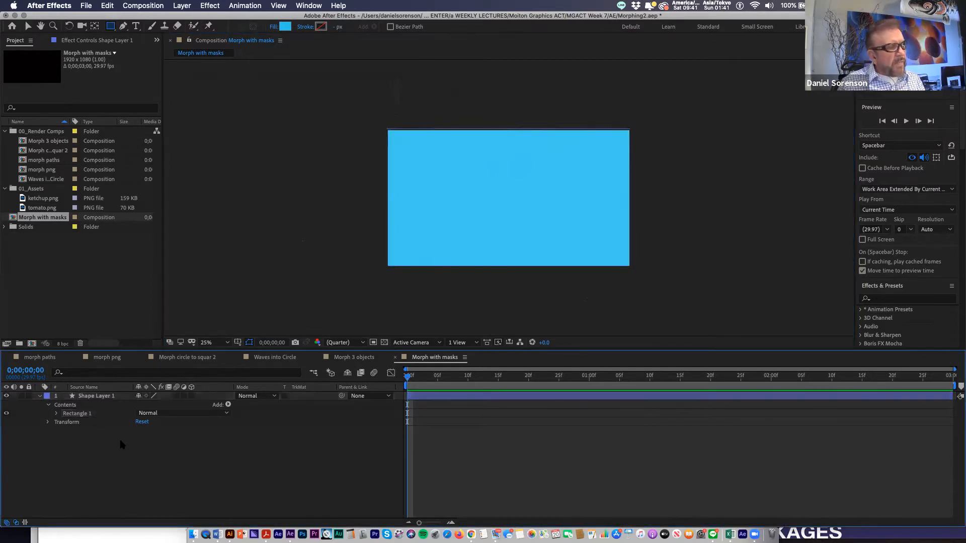
Paste the copied compound path onto the shape layer as masks and enable Mask Path keyframing for both masks at 0;00;00;00
{"action": "left_click", "coordinate": [98, 397]}
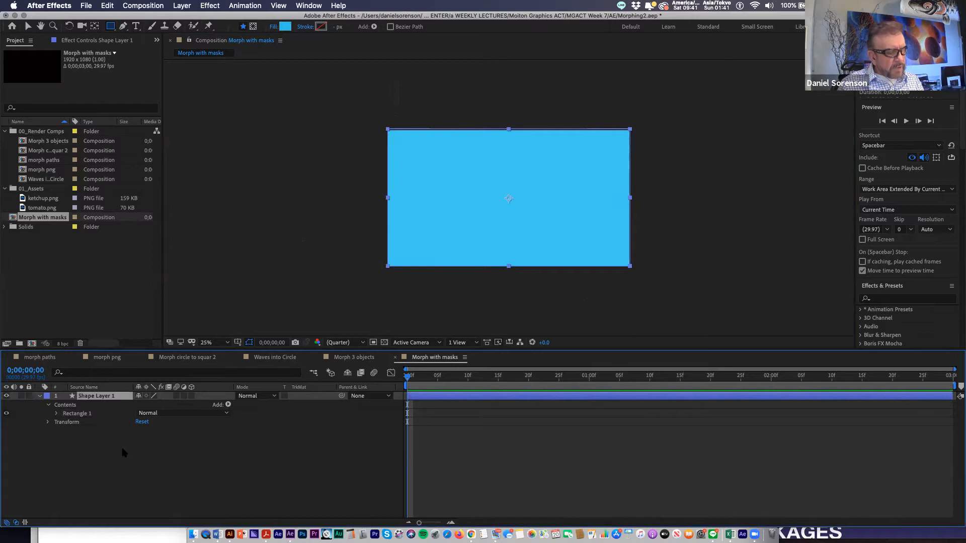
{"action": "key", "text": "super+v"}
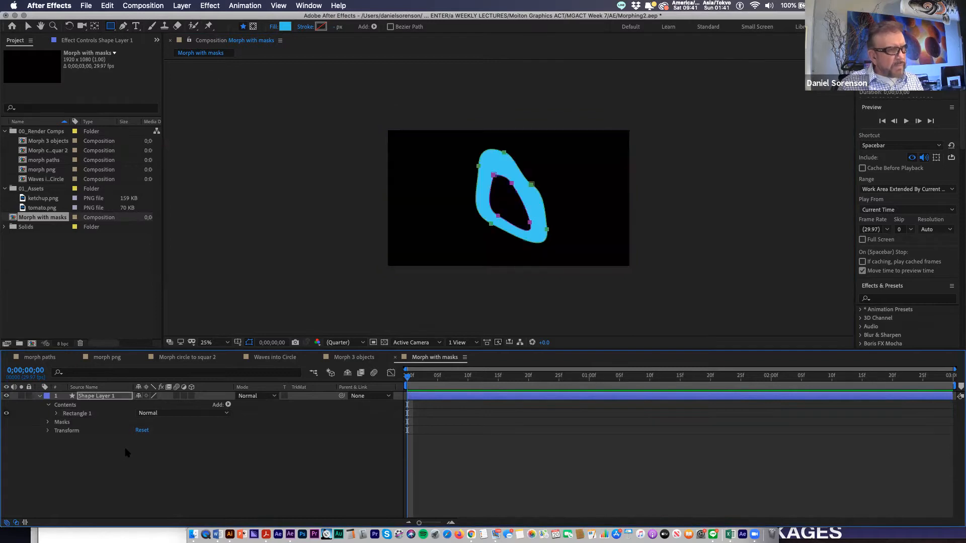
{"action": "left_click", "coordinate": [47, 423]}
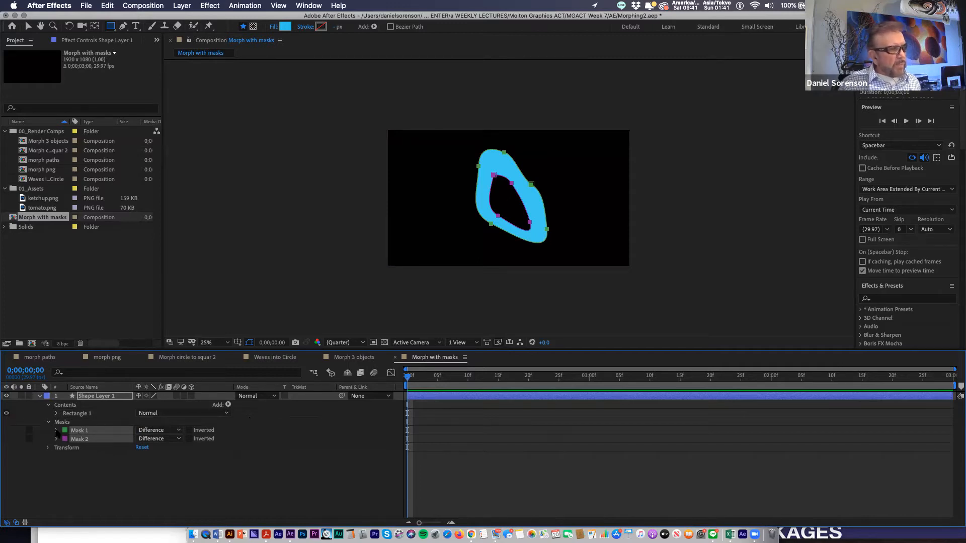
{"action": "left_click", "coordinate": [56, 432]}
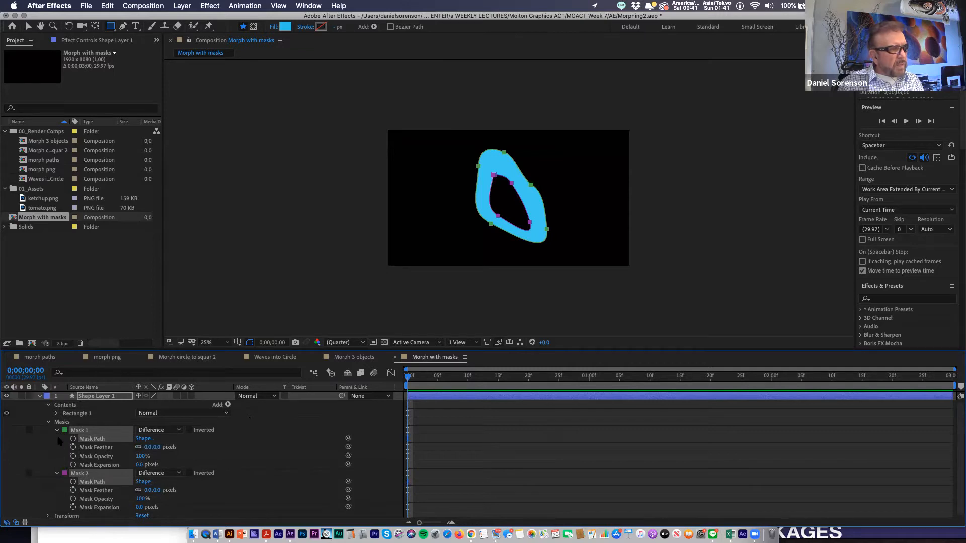
{"action": "left_click", "coordinate": [73, 440]}
{"action": "left_click", "coordinate": [73, 482]}
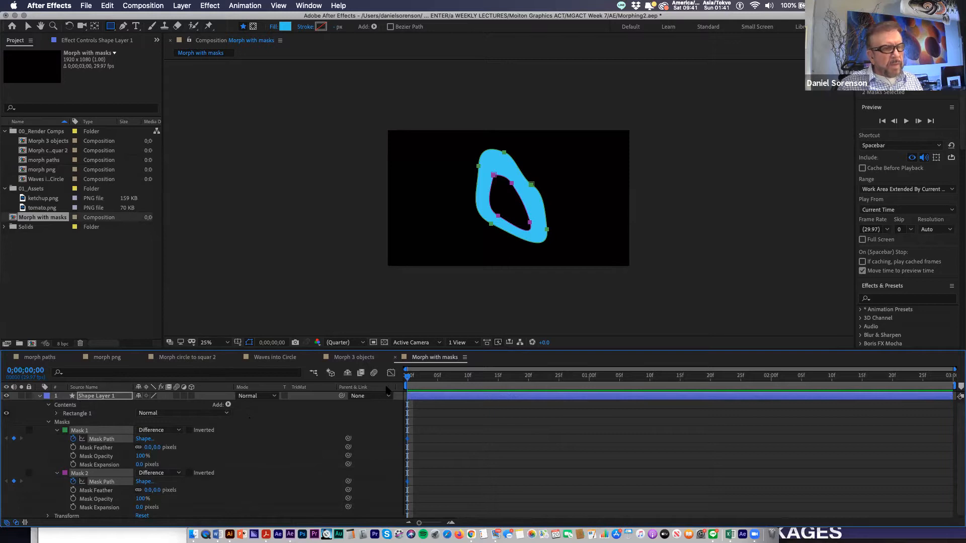
At 0;00;01;00, paste the boot-like compound path copied from Illustrator into both Mask Path properties as new keyframes
{"action": "left_click", "coordinate": [427, 378]}
{"action": "left_click_drag", "start_coordinate": [427, 378], "coordinate": [588, 383]}
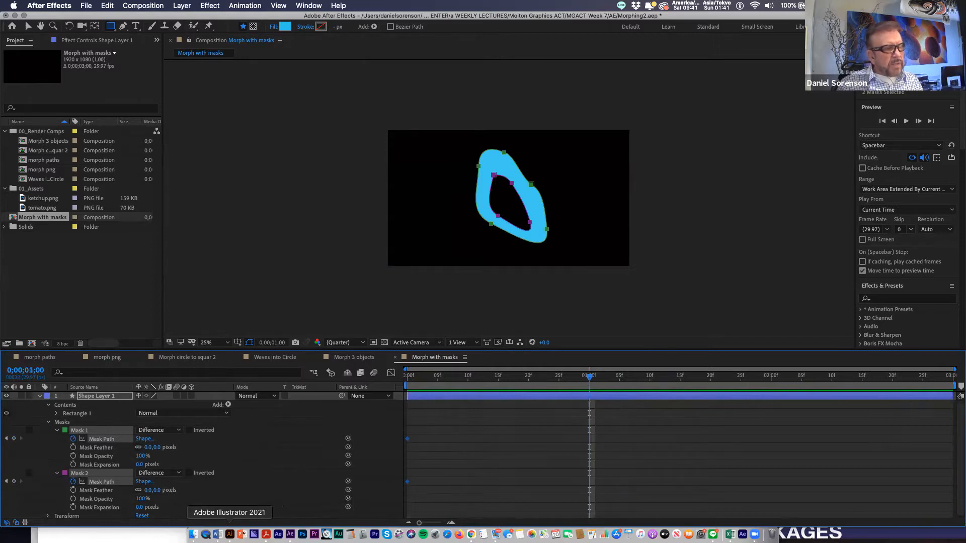
{"action": "left_click", "coordinate": [230, 535]}
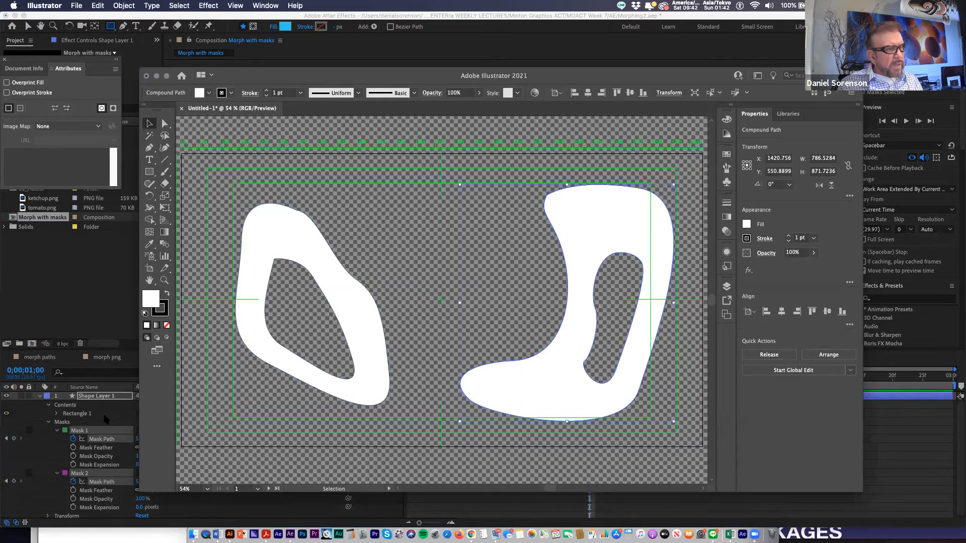
{"action": "left_click", "coordinate": [108, 447]}
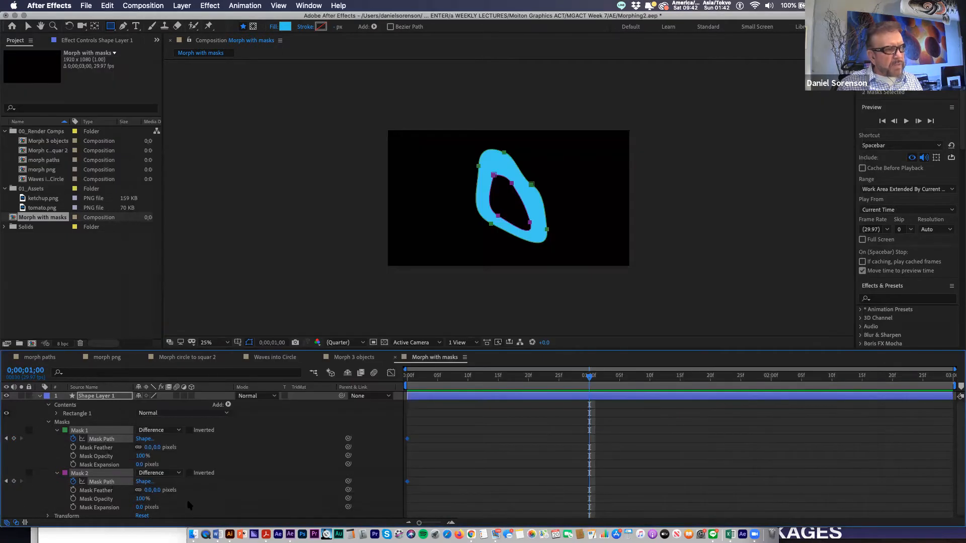
{"action": "key", "text": "super+v"}
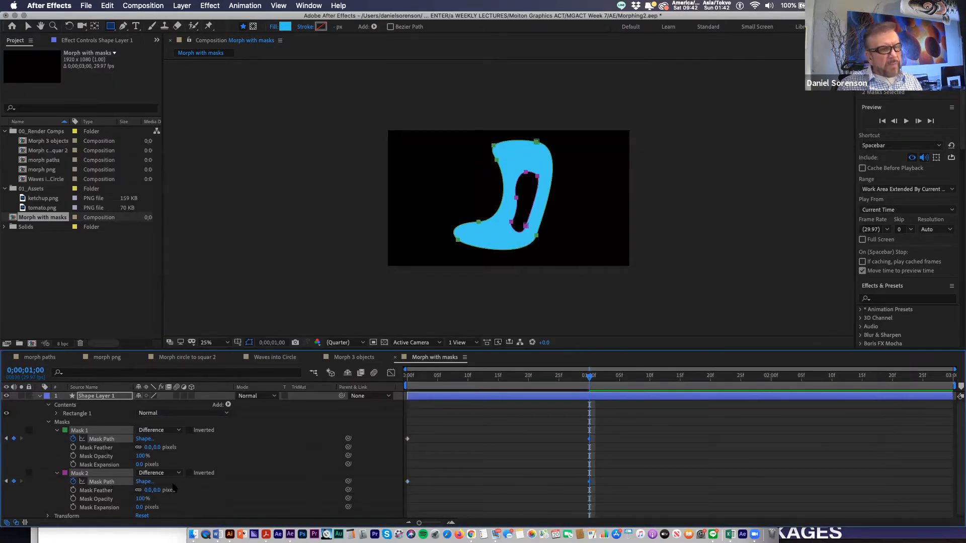
Return to the start of the composition, deselect the masks and play the morph preview
{"action": "left_click_drag", "start_coordinate": [408, 377], "coordinate": [397, 413]}
{"action": "left_click", "coordinate": [616, 460]}
{"action": "key", "text": "space"}
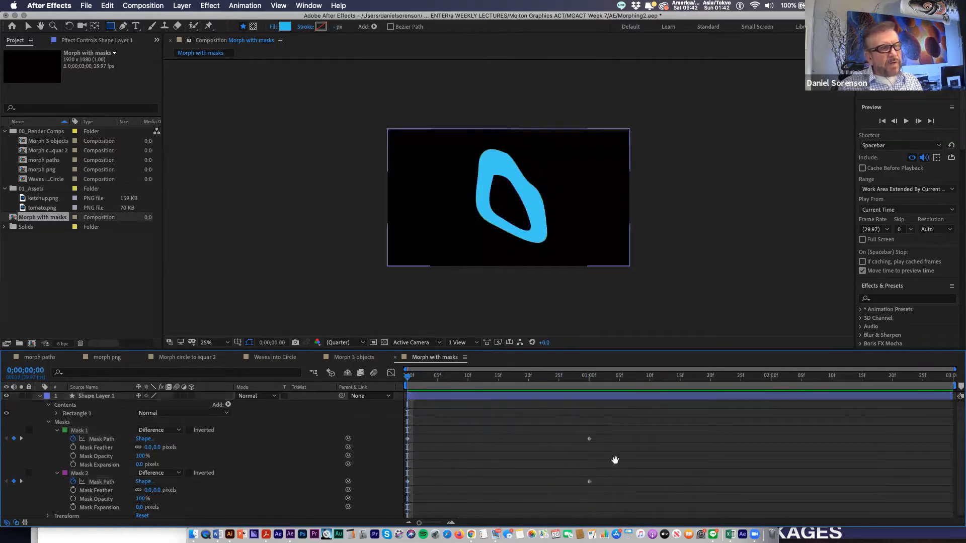
Switch to Illustrator and reverse the path direction of the selected boot-like compound path
{"action": "left_click_drag", "start_coordinate": [452, 386], "coordinate": [371, 409]}
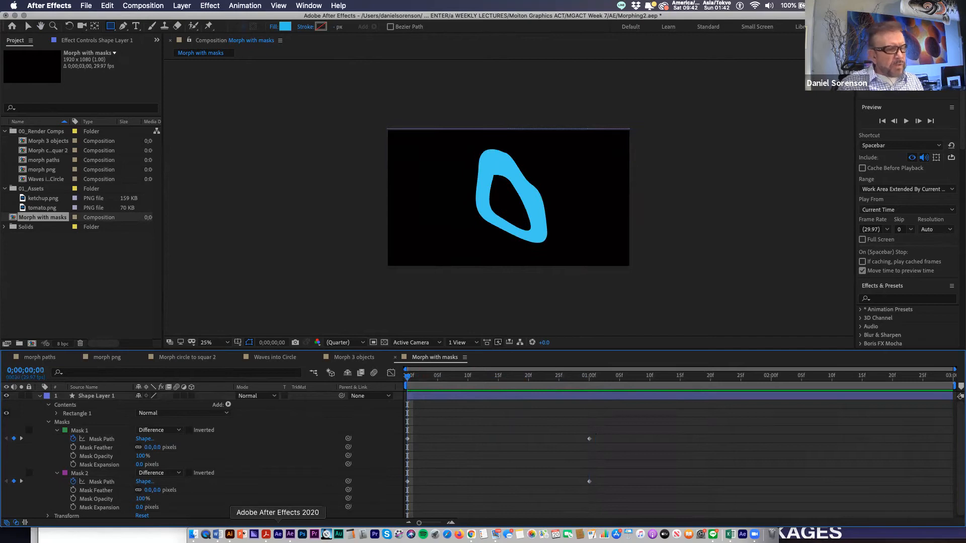
{"action": "left_click", "coordinate": [229, 535]}
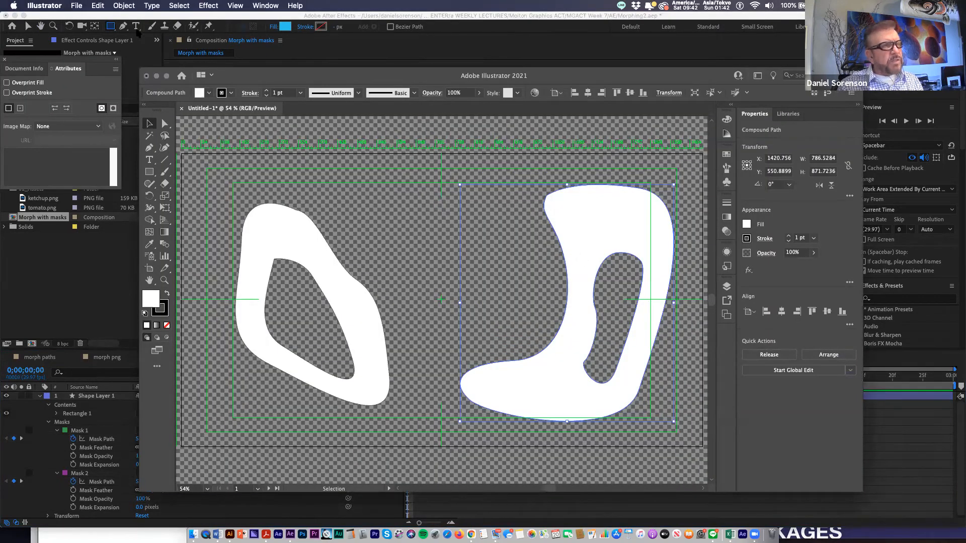
{"action": "left_click", "coordinate": [124, 5]}
{"action": "mouse_move", "coordinate": [161, 229]}
{"action": "left_click", "coordinate": [249, 274]}
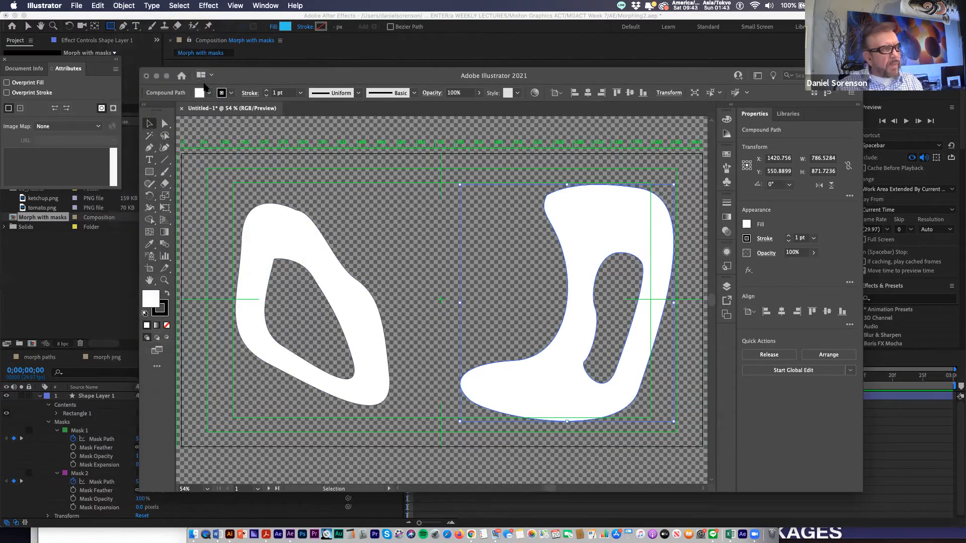
Return to After Effects and delete both Mask Path keyframes at 0;00;01;00
{"action": "left_click", "coordinate": [70, 254]}
{"action": "left_click_drag", "start_coordinate": [581, 420], "coordinate": [597, 495]}
{"action": "key", "text": "Delete"}
At 0;00;01;00, paste the reversed compound path into Mask 1 and Mask 2 together
{"action": "left_click", "coordinate": [588, 381]}
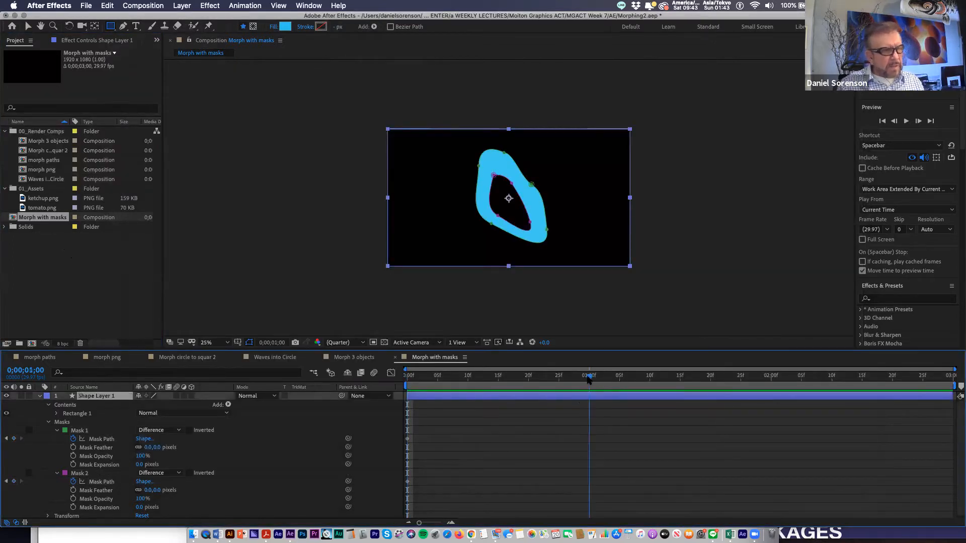
{"action": "left_click", "coordinate": [75, 431]}
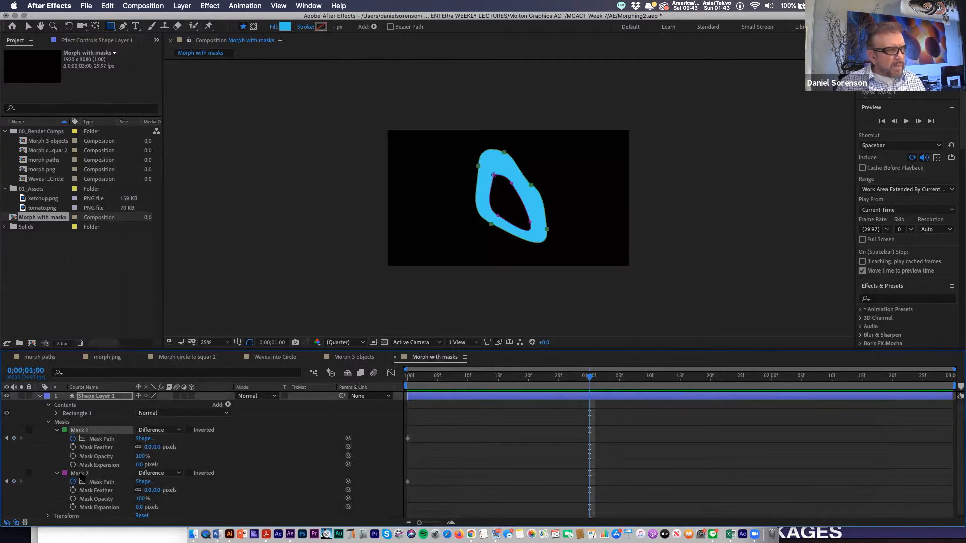
{"action": "left_click", "coordinate": [80, 474], "text": "shift"}
{"action": "key", "text": "super+v"}
Scrub through the first second of the timeline to check the mask morph
{"action": "left_click_drag", "start_coordinate": [431, 385], "coordinate": [604, 421]}
{"action": "key", "text": "Home"}
{"action": "left_click_drag", "start_coordinate": [371, 446], "coordinate": [431, 440]}
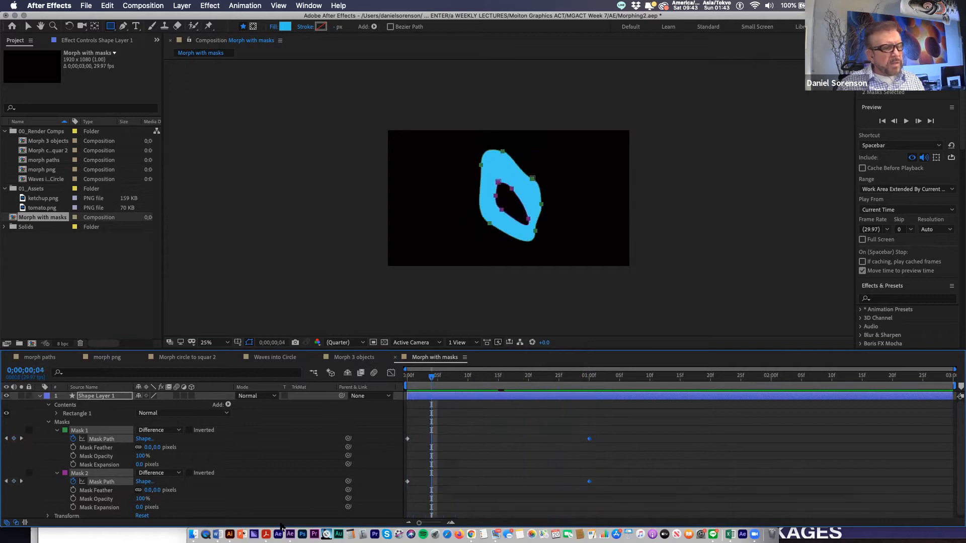
Switch to Illustrator and look up the Reverse Path Direction command for the compound path without applying it
{"action": "left_click", "coordinate": [230, 534]}
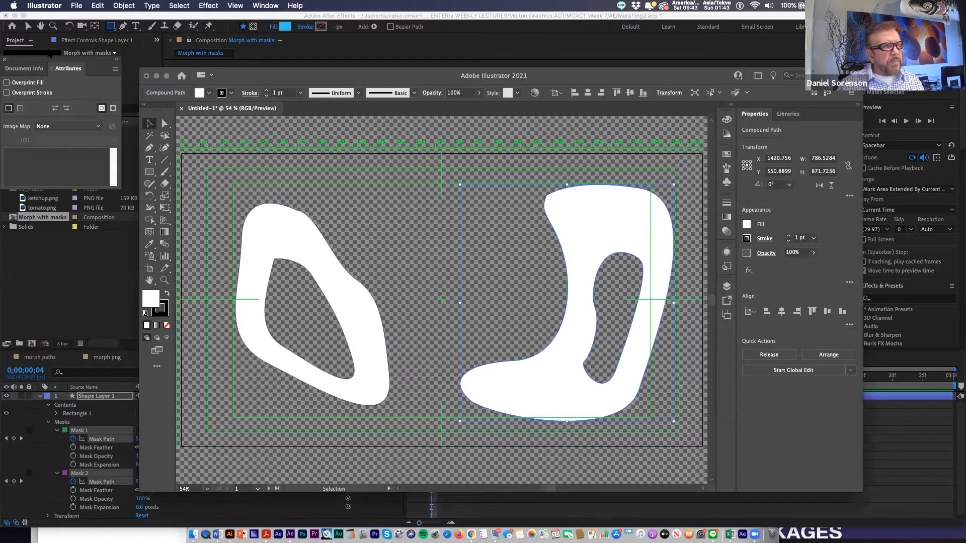
{"action": "left_click", "coordinate": [124, 5]}
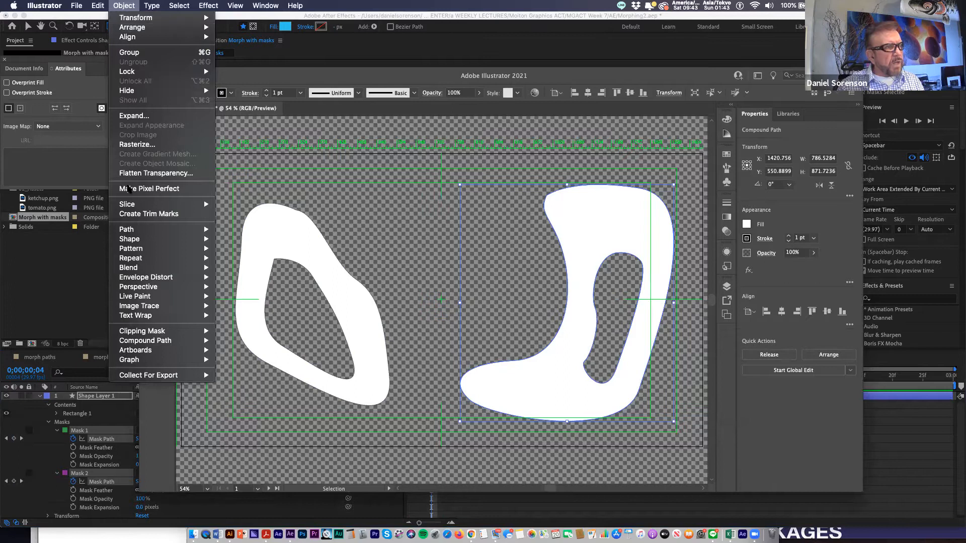
{"action": "mouse_move", "coordinate": [130, 231]}
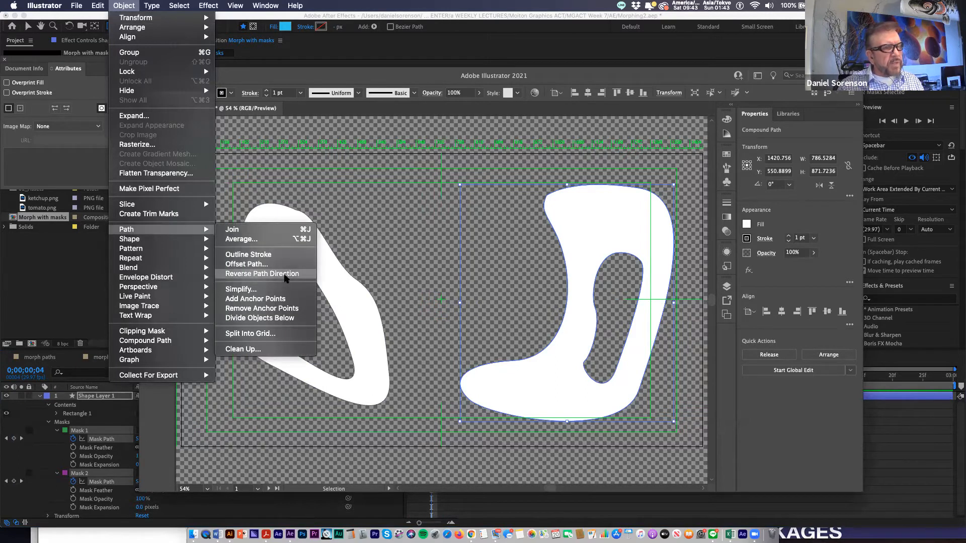
{"action": "left_click", "coordinate": [386, 255]}
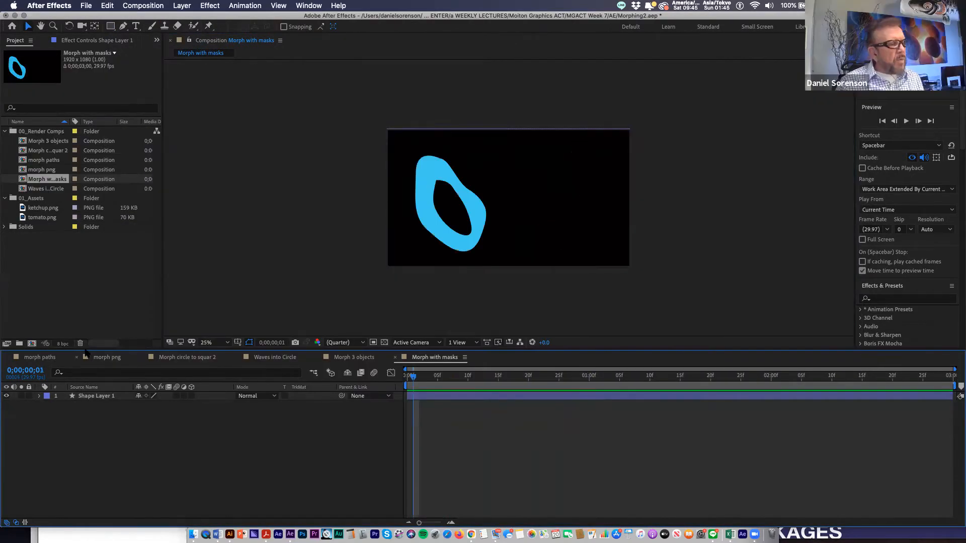
Hide Shape Layer 1 in the Morph with masks composition
{"action": "left_click", "coordinate": [21, 397]}
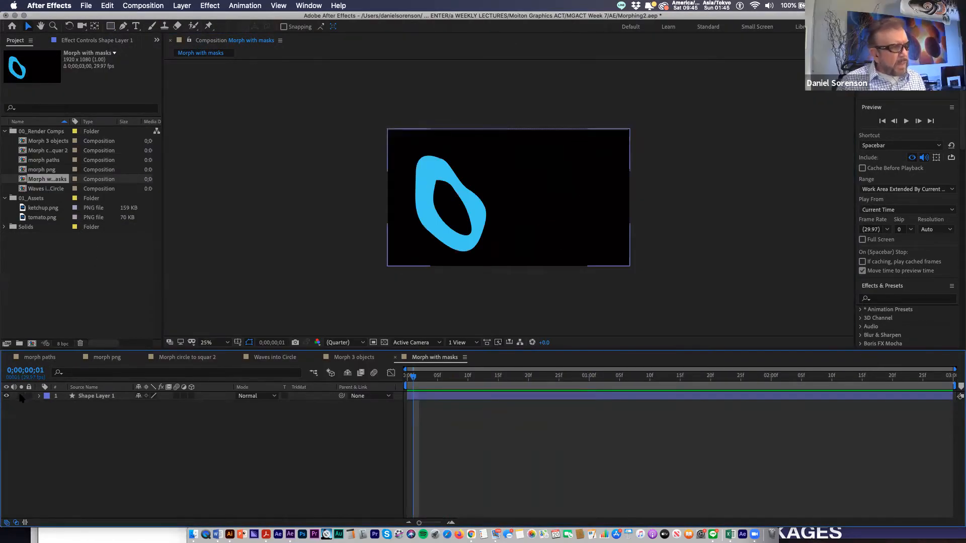
{"action": "left_click", "coordinate": [6, 396]}
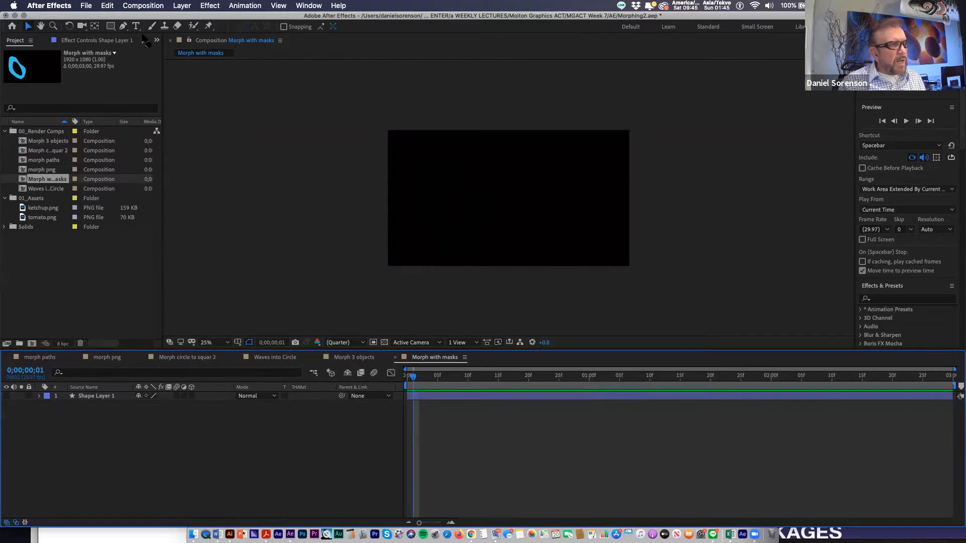
{"action": "double_click", "coordinate": [111, 25]}
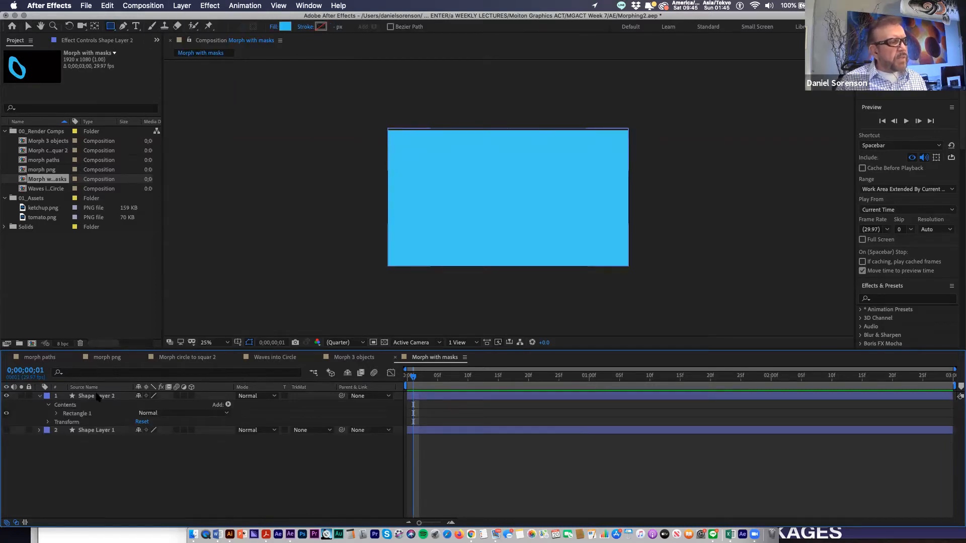
{"action": "left_click", "coordinate": [98, 397]}
{"action": "key", "text": "Delete"}
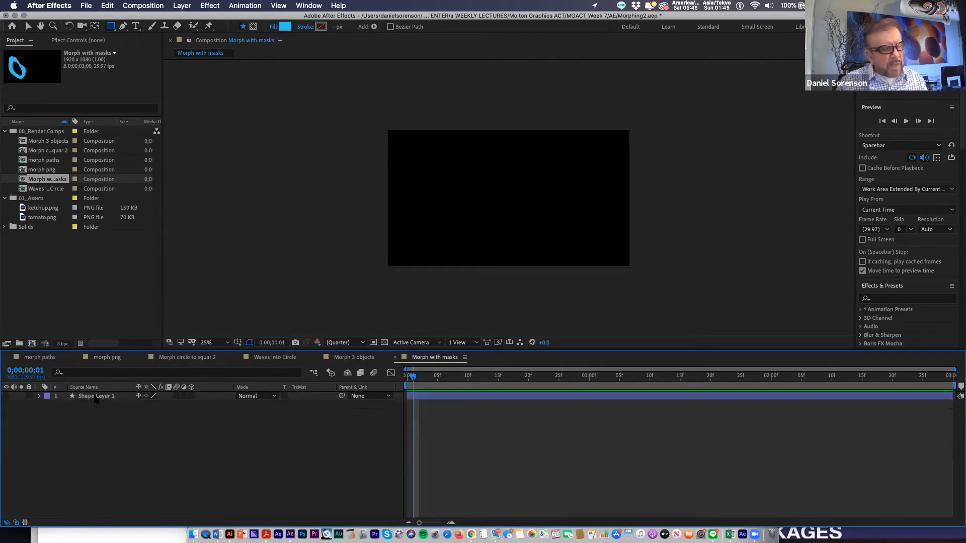
{"action": "left_click", "coordinate": [94, 396]}
{"action": "left_click", "coordinate": [122, 475]}
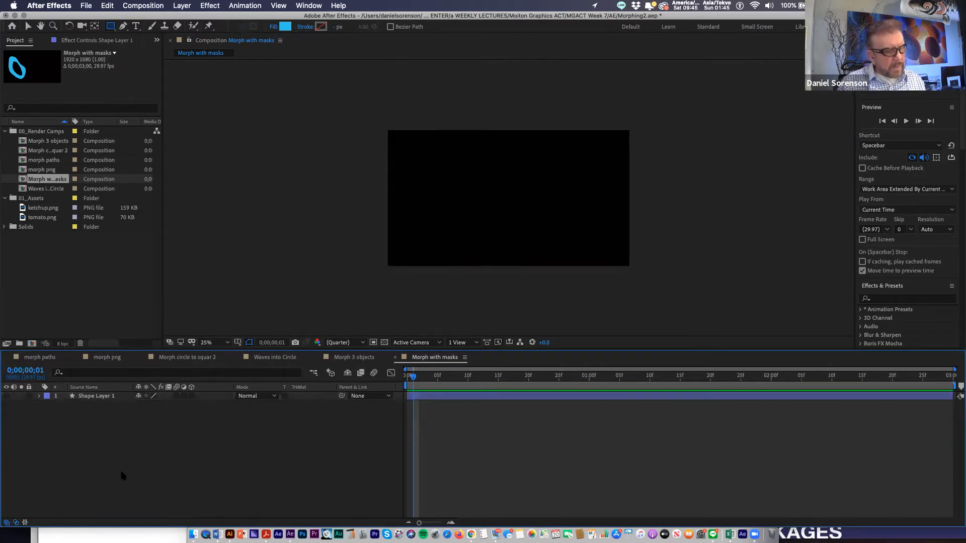
Create a bright blue 1920 × 1080 px solid layer
{"action": "key", "text": "super+y"}
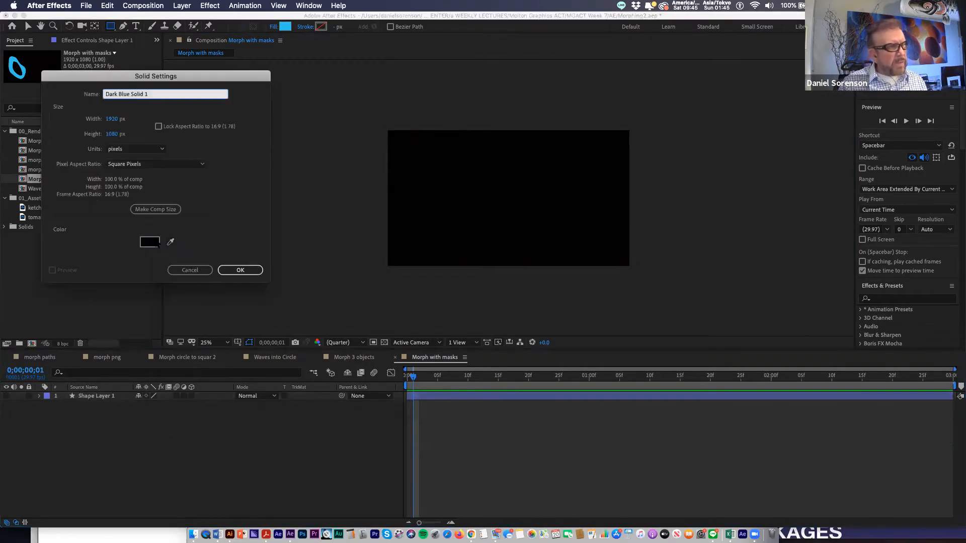
{"action": "left_click", "coordinate": [151, 242]}
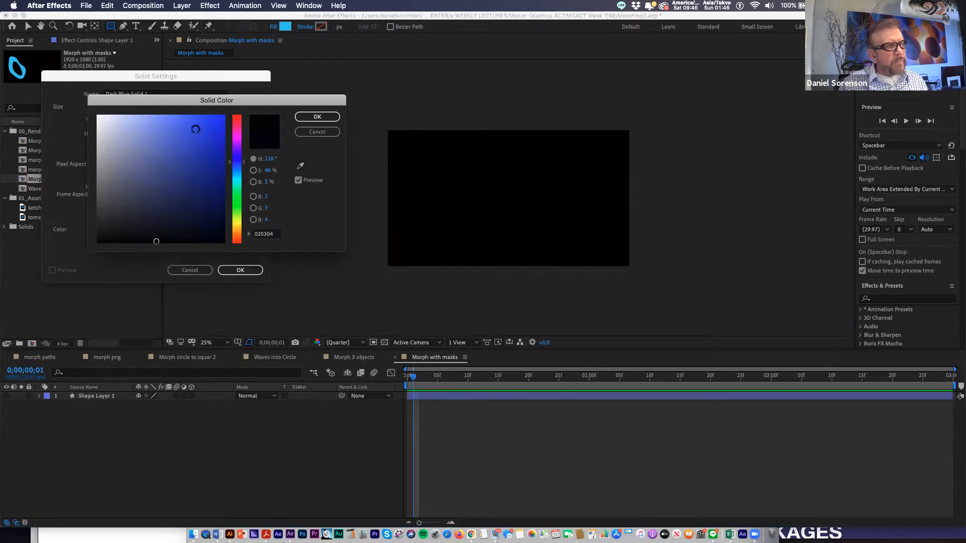
{"action": "left_click", "coordinate": [204, 130]}
{"action": "left_click", "coordinate": [298, 119]}
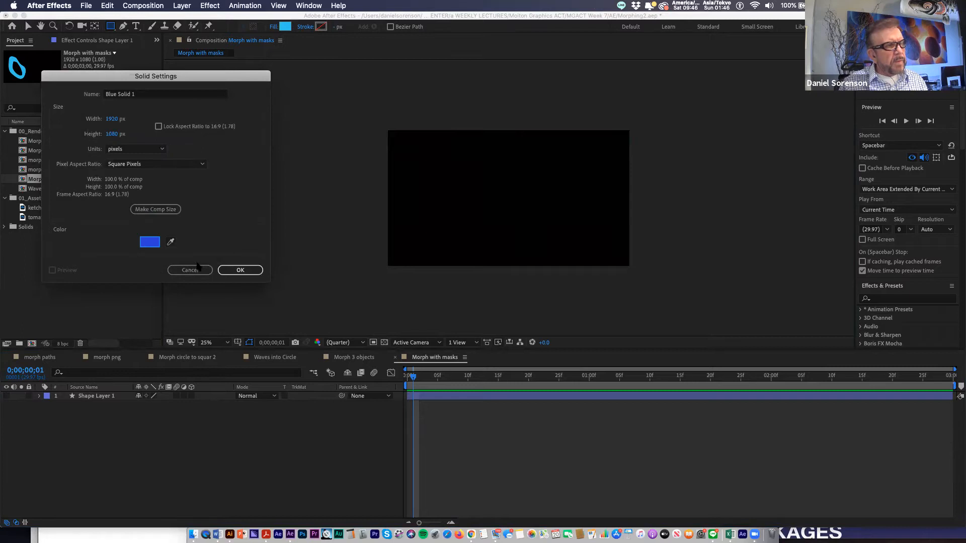
{"action": "left_click", "coordinate": [240, 271]}
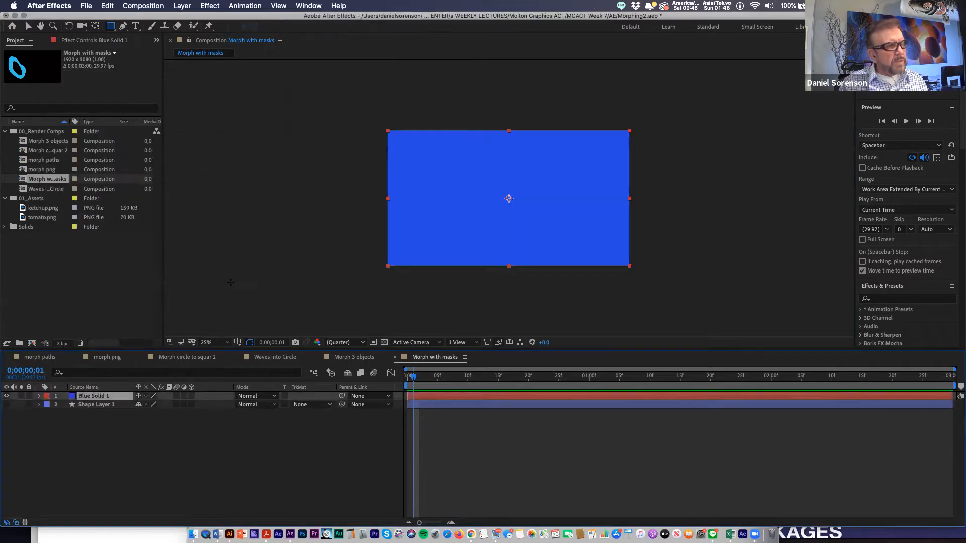
Draw a closed, curved bean-shaped mask with the Pen tool near the left edge of the blue solid
{"action": "left_click", "coordinate": [123, 26]}
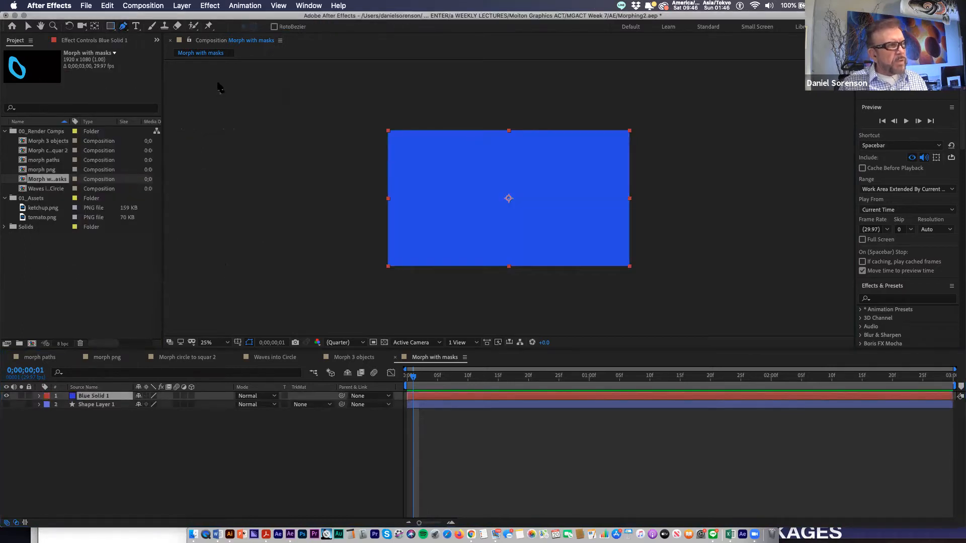
{"action": "mouse_move", "coordinate": [408, 189]}
{"action": "left_mouse_down"}
{"action": "mouse_move", "coordinate": [403, 178]}
{"action": "mouse_move", "coordinate": [419, 153]}
{"action": "mouse_move", "coordinate": [450, 175]}
{"action": "left_mouse_up"}
{"action": "left_click_drag", "start_coordinate": [441, 218], "coordinate": [426, 230]}
{"action": "left_click_drag", "start_coordinate": [410, 228], "coordinate": [404, 216]}
{"action": "left_click", "coordinate": [409, 189]}
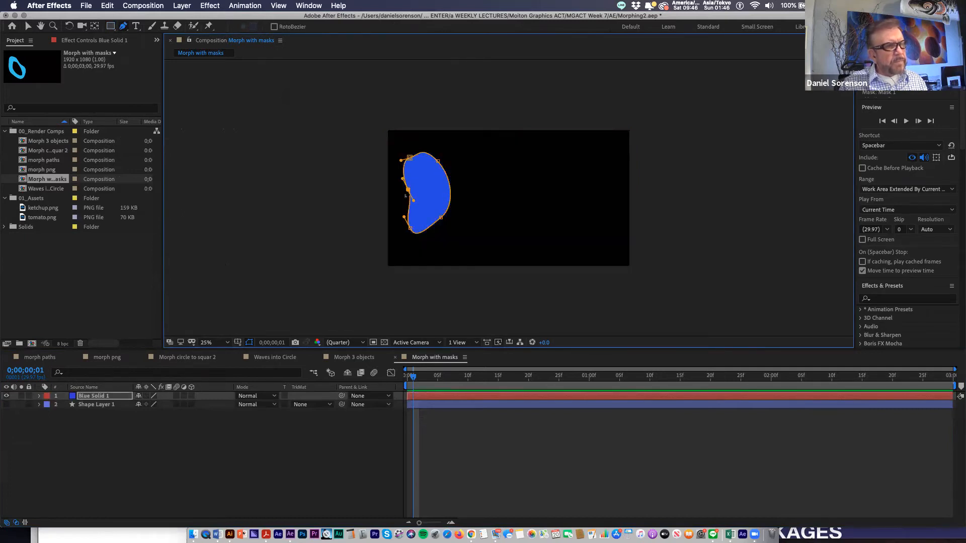
Expand the blue solid's mask properties and enable Mask Path keyframing at 0;00;00;01
{"action": "left_click", "coordinate": [39, 396]}
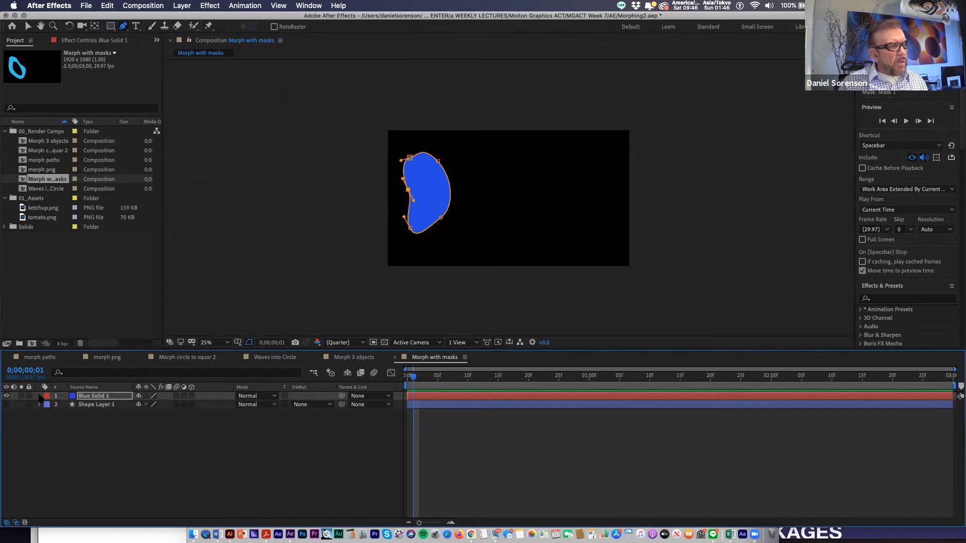
{"action": "left_click", "coordinate": [47, 405]}
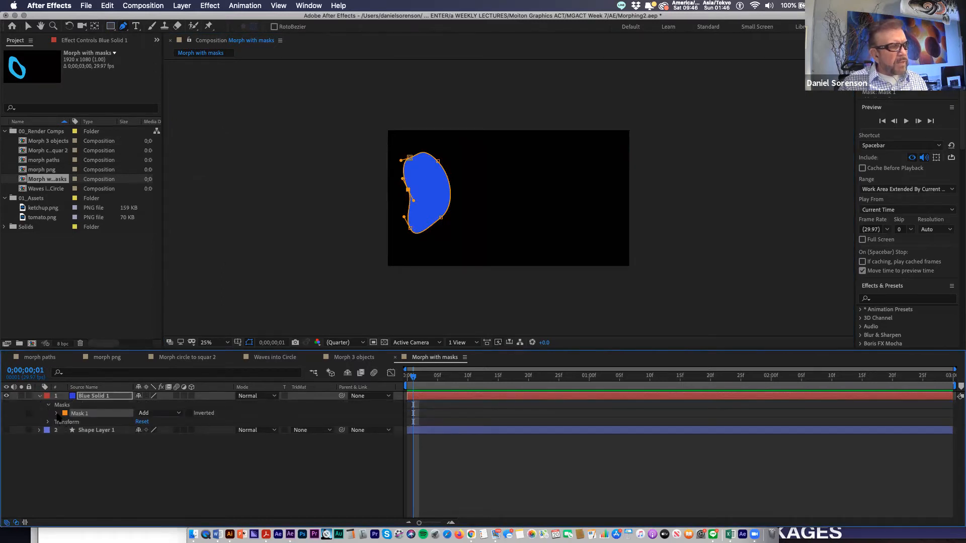
{"action": "left_click", "coordinate": [57, 414]}
{"action": "left_click", "coordinate": [73, 423]}
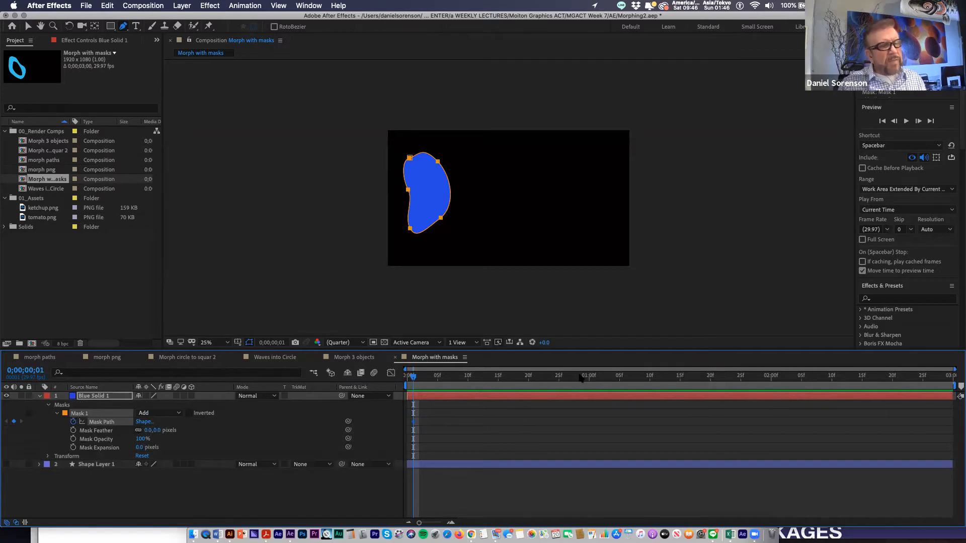
At about one second, move the solid's mask across to the right side of the frame, reshape its points, and scrub through the morph
{"action": "left_click", "coordinate": [584, 378]}
{"action": "left_click", "coordinate": [28, 26]}
{"action": "left_click_drag", "start_coordinate": [427, 228], "coordinate": [607, 180]}
{"action": "left_click", "coordinate": [572, 217]}
{"action": "left_click_drag", "start_coordinate": [542, 156], "coordinate": [563, 142]}
{"action": "left_click_drag", "start_coordinate": [541, 190], "coordinate": [516, 142]}
{"action": "left_click_drag", "start_coordinate": [417, 378], "coordinate": [433, 432]}
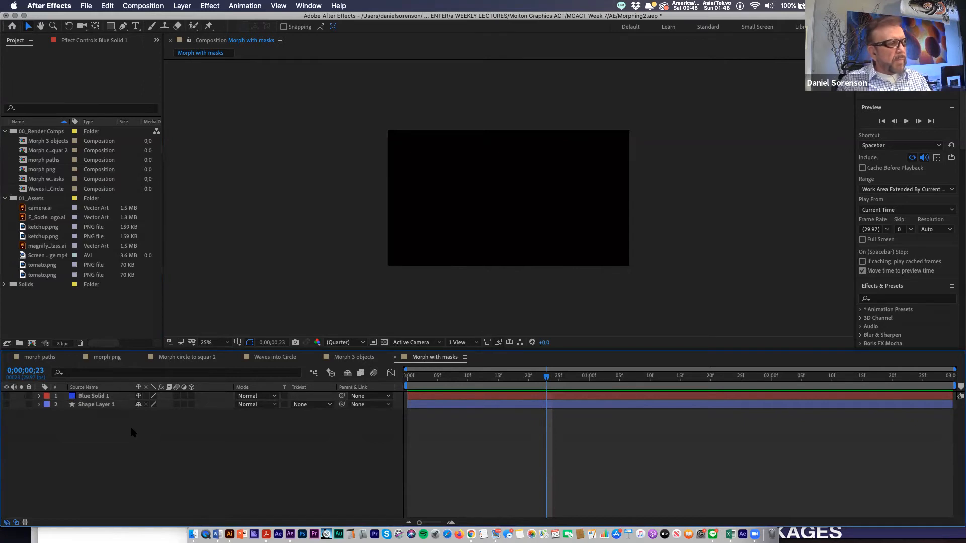
Create a composition named "cameras to glass" with the HDTV 1080 29.97 preset and a duration of 0;00;03;00
{"action": "key", "text": "super+n"}
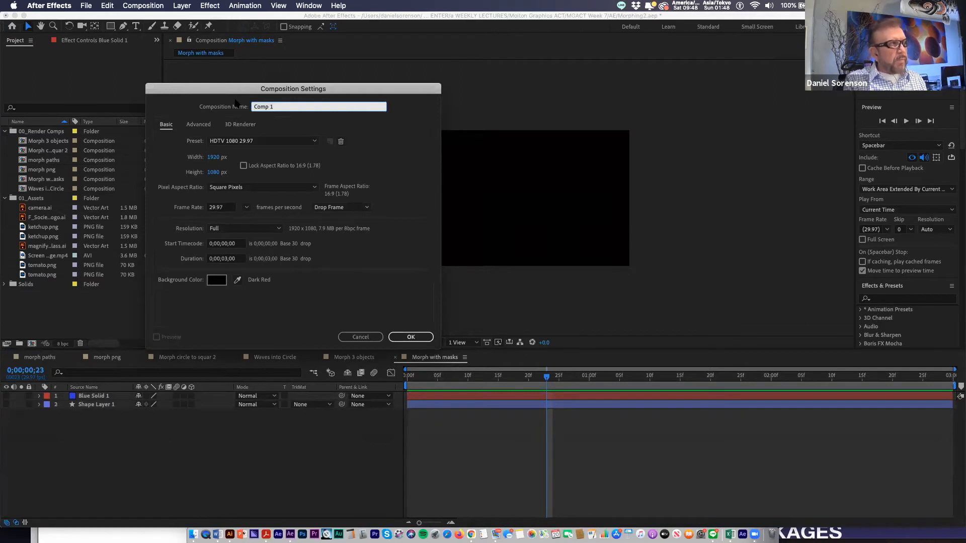
{"action": "type", "text": "camera"}
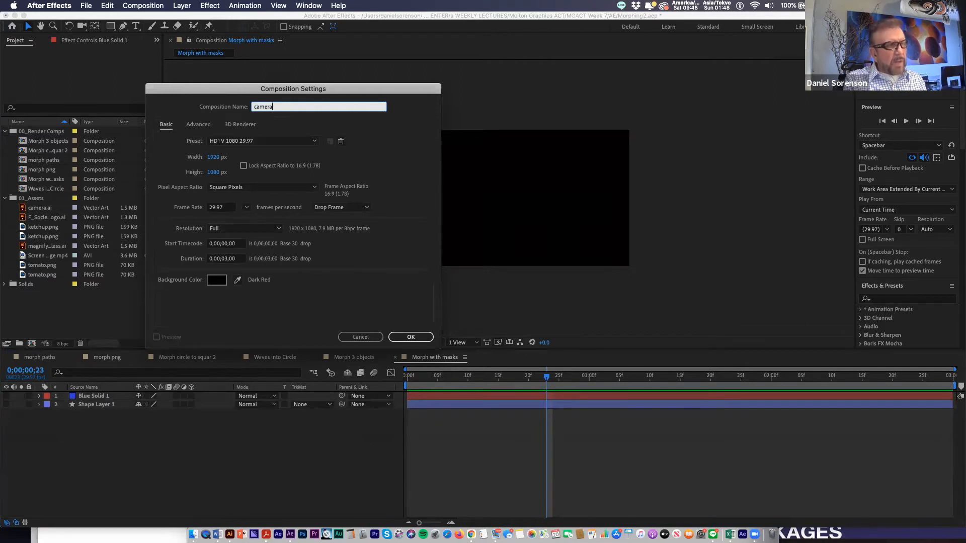
{"action": "type", "text": "s to"}
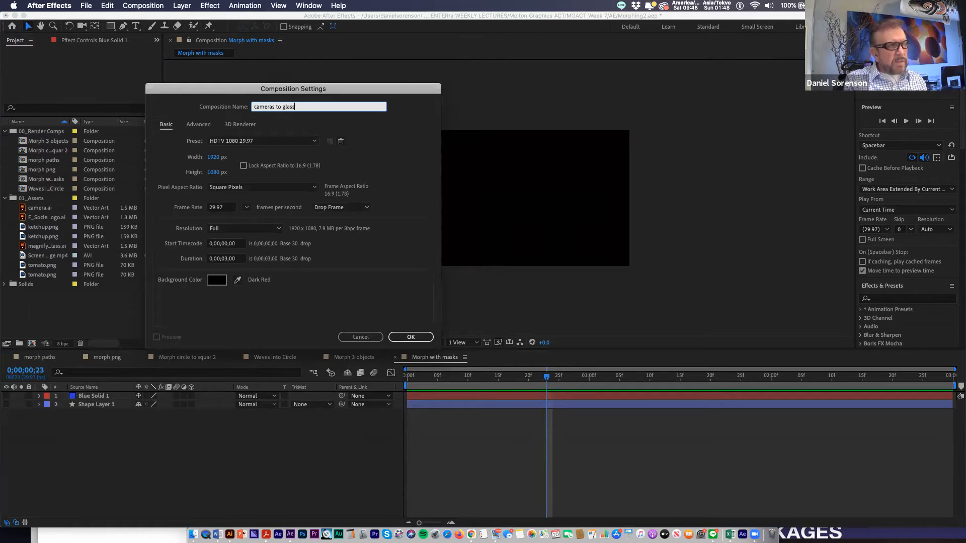
{"action": "type", "text": " glass"}
{"action": "key", "text": "Return"}
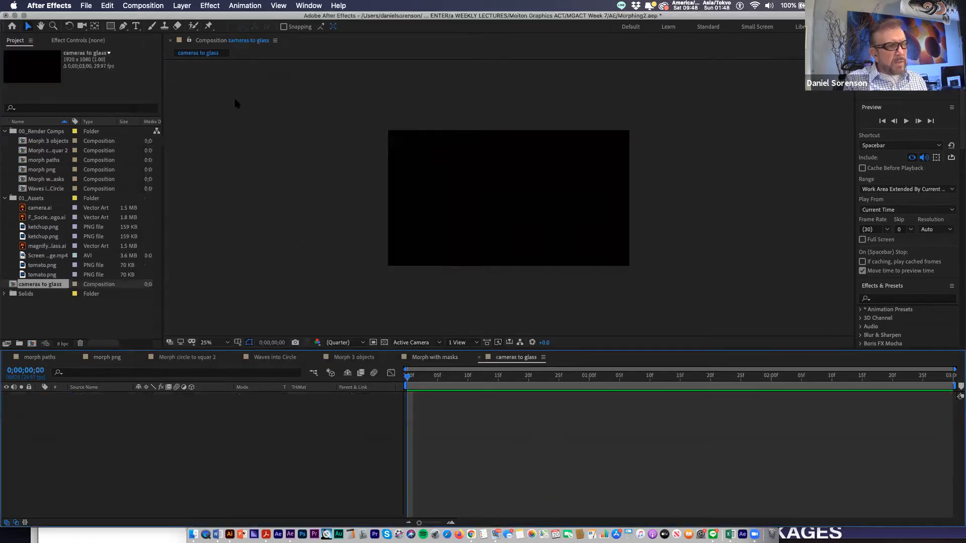
Add an empty shape layer to the cameras to glass composition
{"action": "left_click", "coordinate": [182, 6]}
{"action": "mouse_move", "coordinate": [186, 19]}
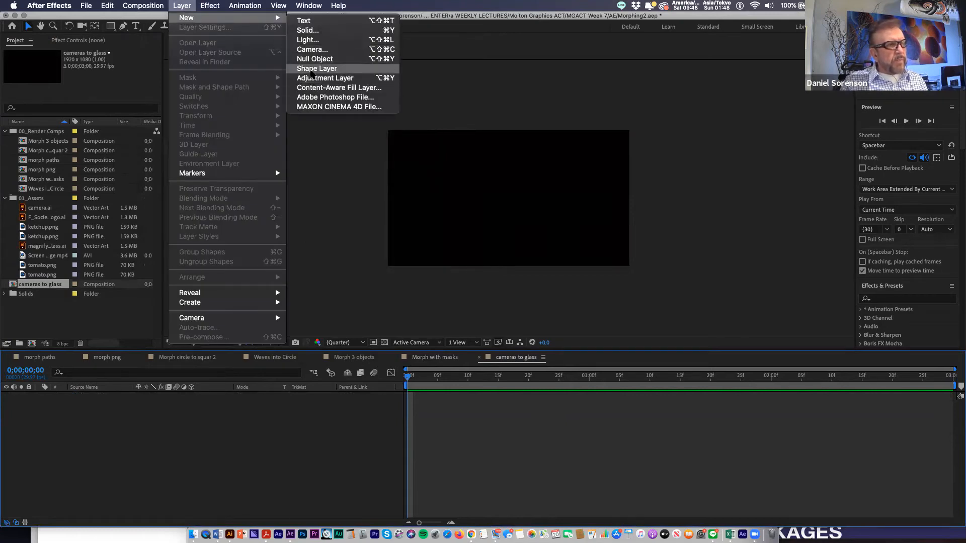
{"action": "left_click", "coordinate": [316, 69]}
Add a Path and a Fill to the shape layer's contents, and expand the new path to select its Path property
{"action": "left_click", "coordinate": [37, 396]}
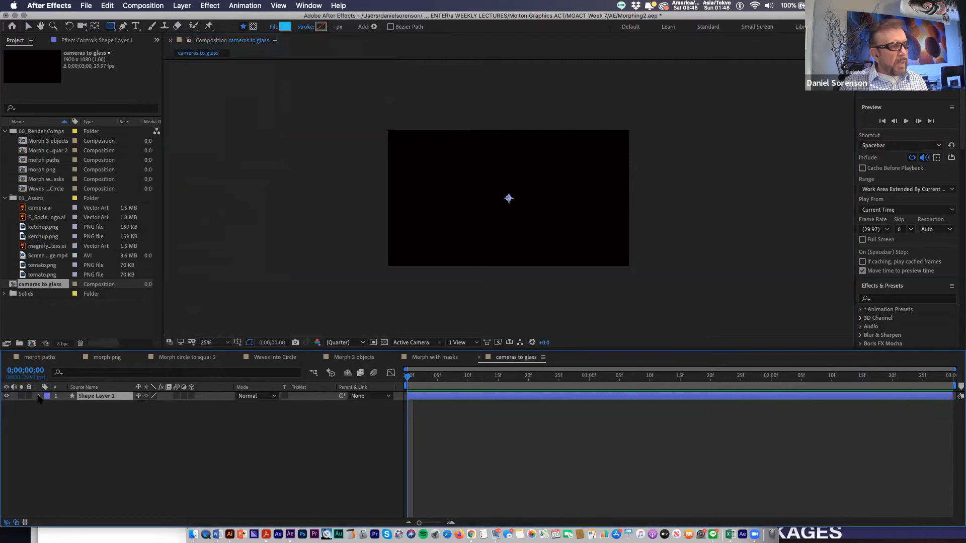
{"action": "left_click", "coordinate": [228, 406]}
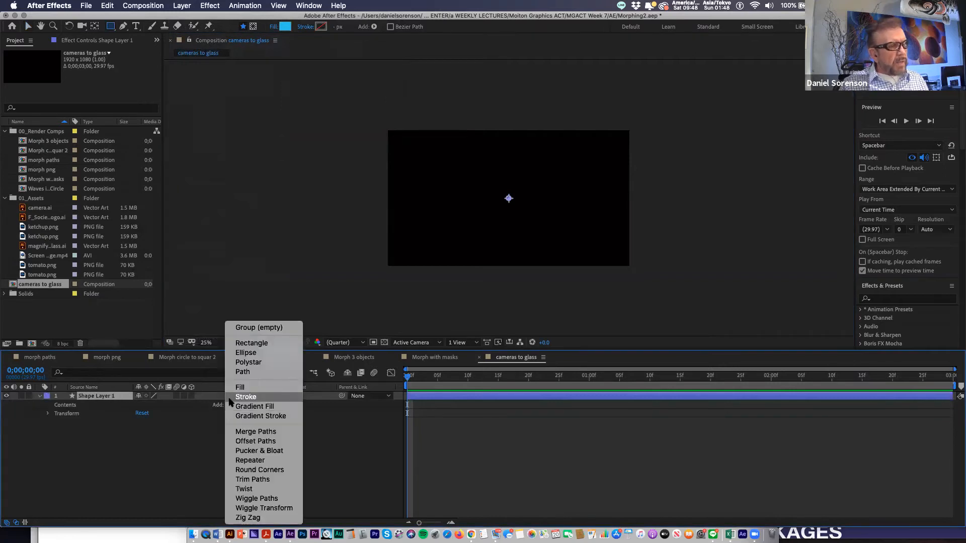
{"action": "left_click", "coordinate": [240, 372]}
{"action": "left_click", "coordinate": [228, 405]}
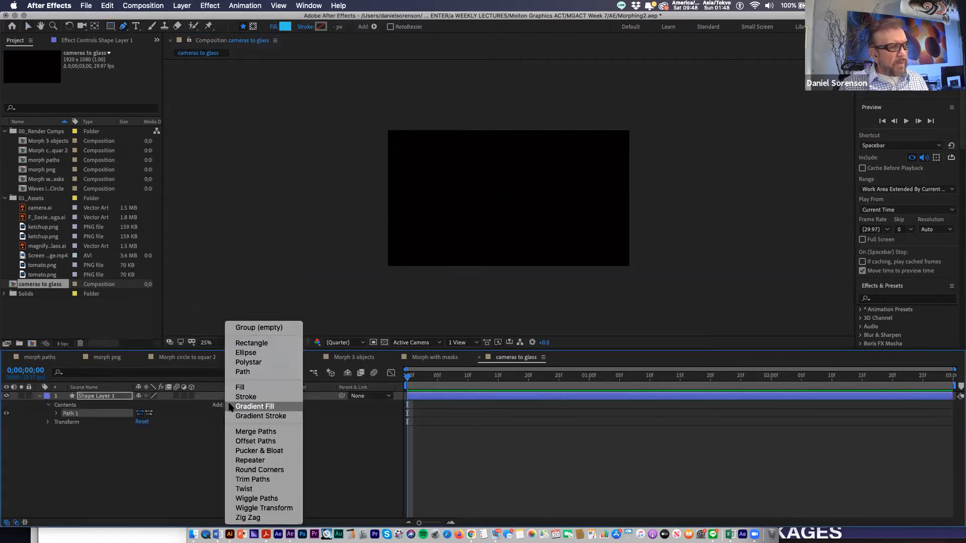
{"action": "left_click", "coordinate": [237, 386]}
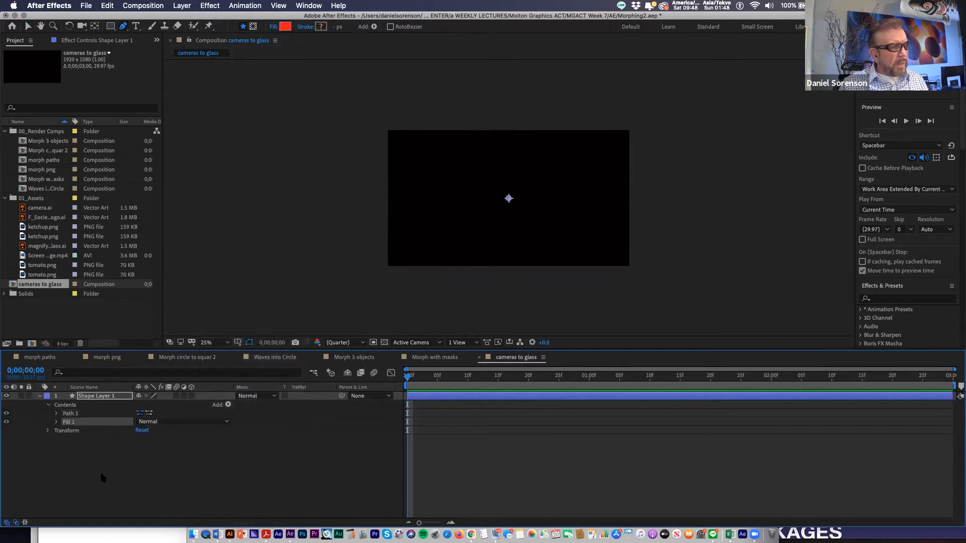
{"action": "left_click", "coordinate": [56, 414]}
{"action": "left_click", "coordinate": [84, 422]}
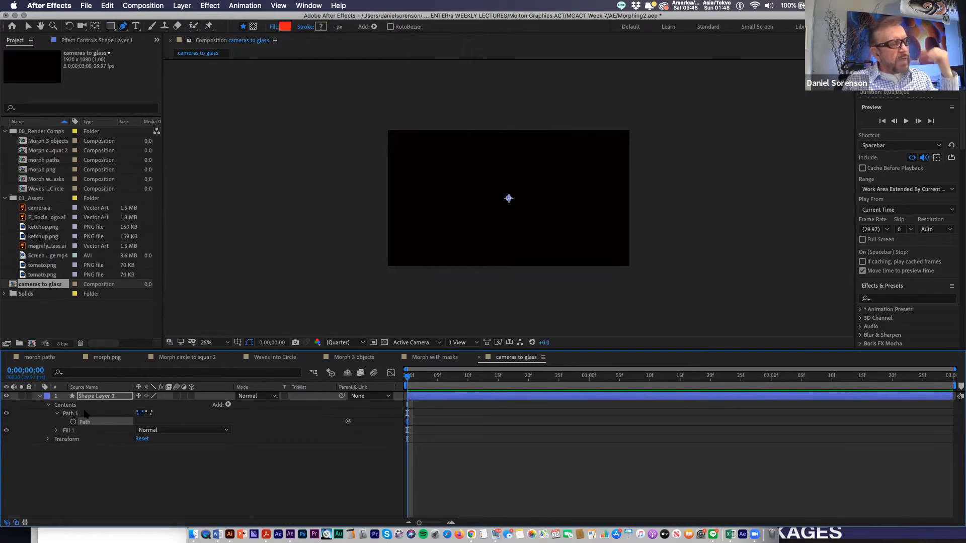
Reveal magnifying glass.ai from the project assets in its folder and open the file in Illustrator
{"action": "left_click", "coordinate": [36, 247]}
{"action": "right_click", "coordinate": [36, 248]}
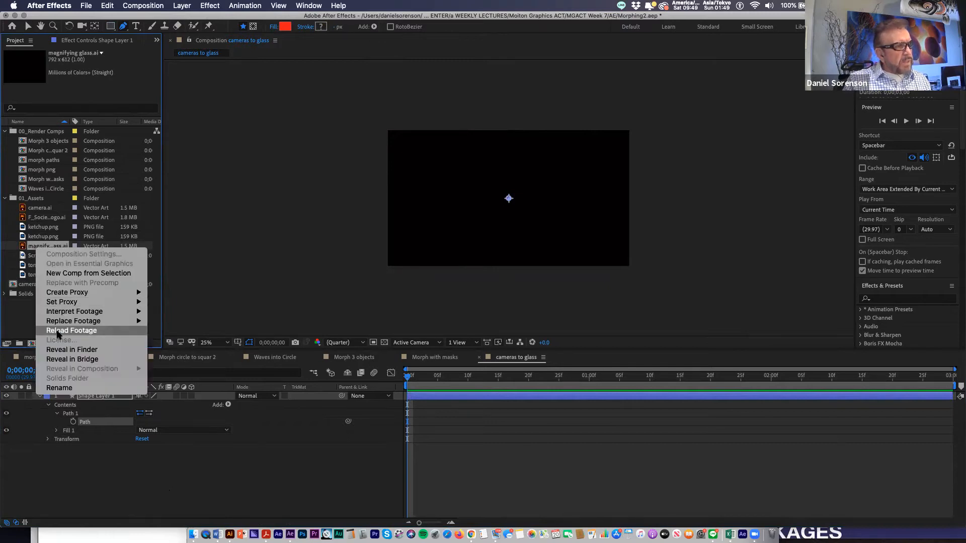
{"action": "left_click", "coordinate": [61, 350]}
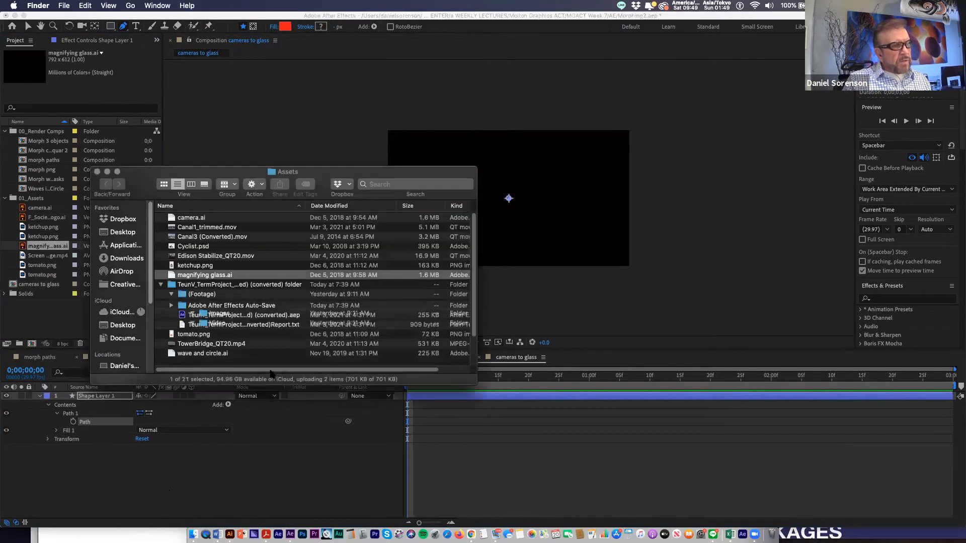
{"action": "double_click", "coordinate": [182, 275]}
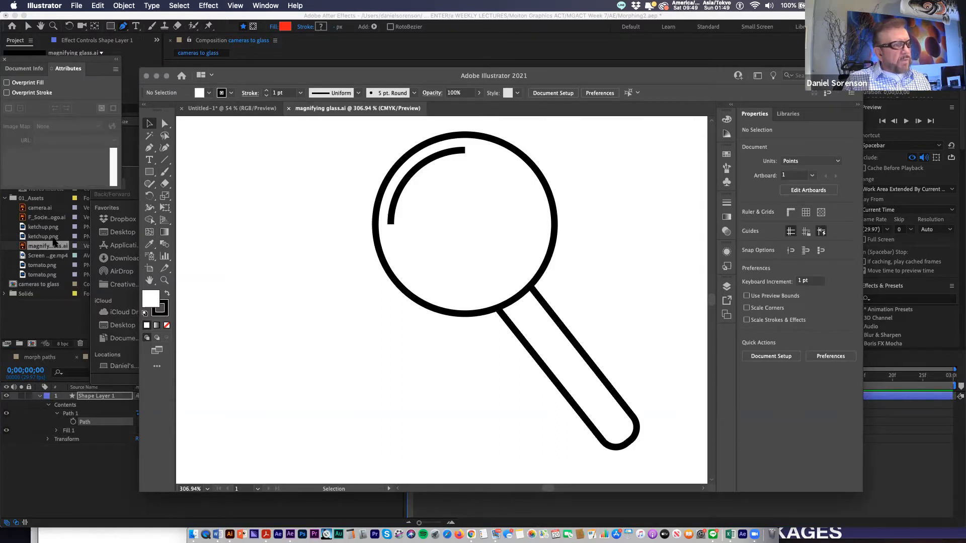
Return to After Effects, reveal camera.ai from the project assets in its folder, and open it in Illustrator
{"action": "left_click", "coordinate": [44, 212]}
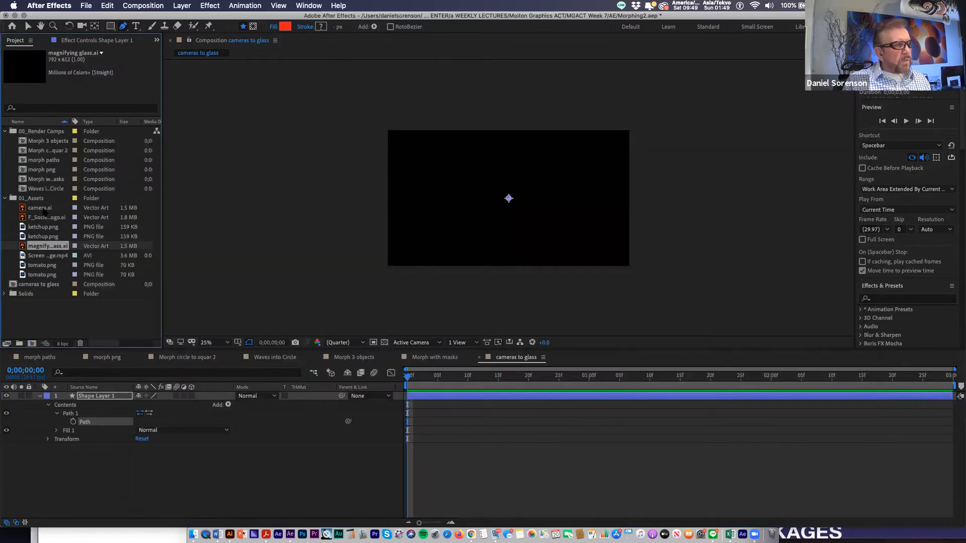
{"action": "left_click", "coordinate": [42, 209]}
{"action": "right_click", "coordinate": [42, 210]}
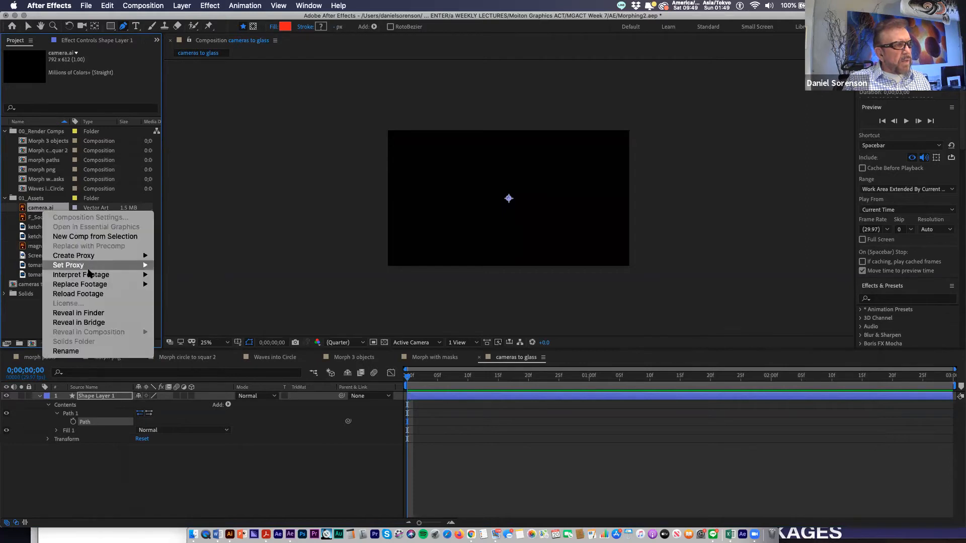
{"action": "left_click", "coordinate": [87, 314]}
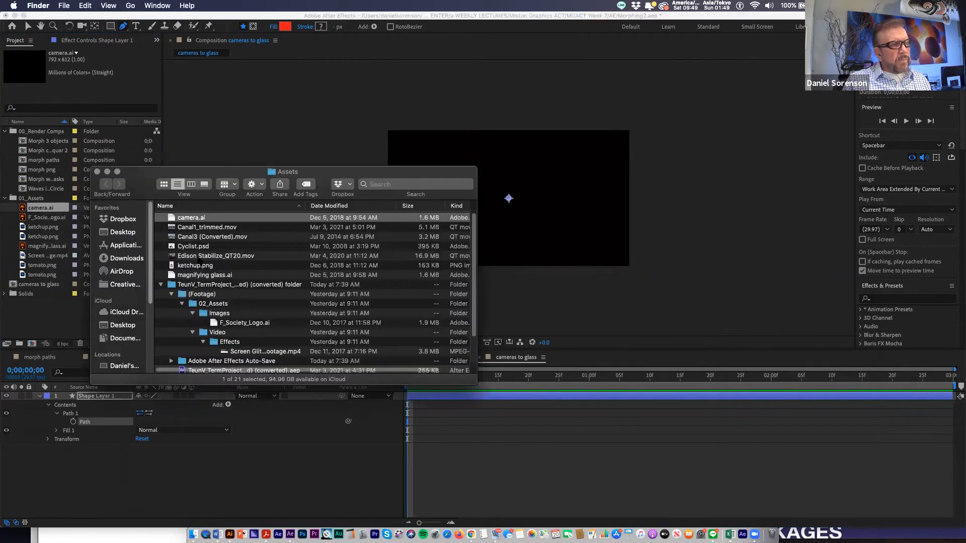
{"action": "double_click", "coordinate": [184, 220]}
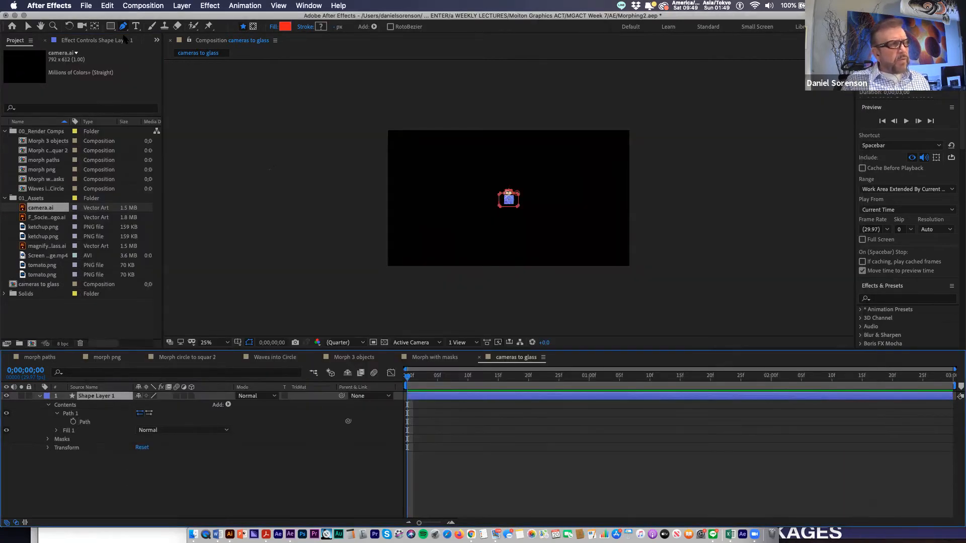
Select and copy all of the camera artwork in Illustrator, and switch back to After Effects
{"action": "left_click", "coordinate": [111, 26]}
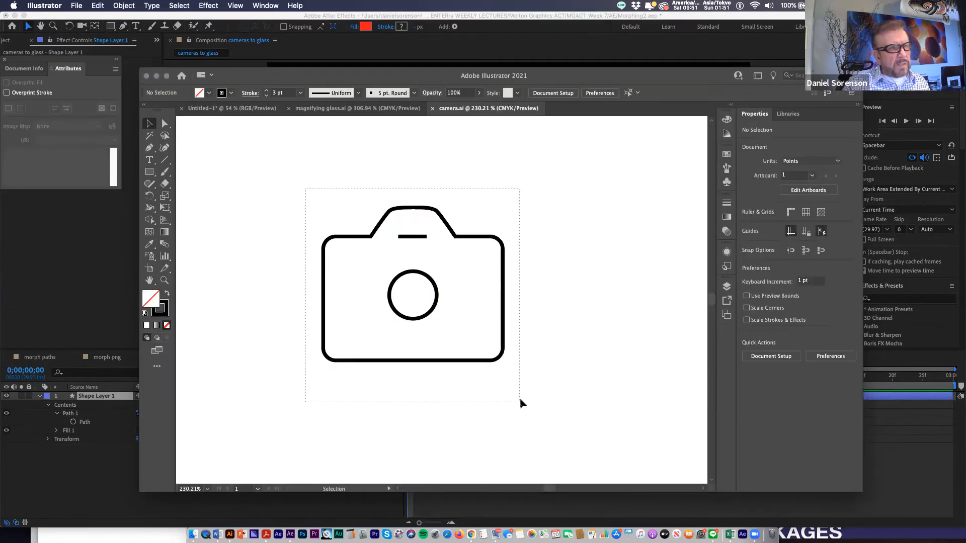
{"action": "key", "text": "super+a"}
{"action": "key", "text": "a"}
{"action": "left_click", "coordinate": [105, 442]}
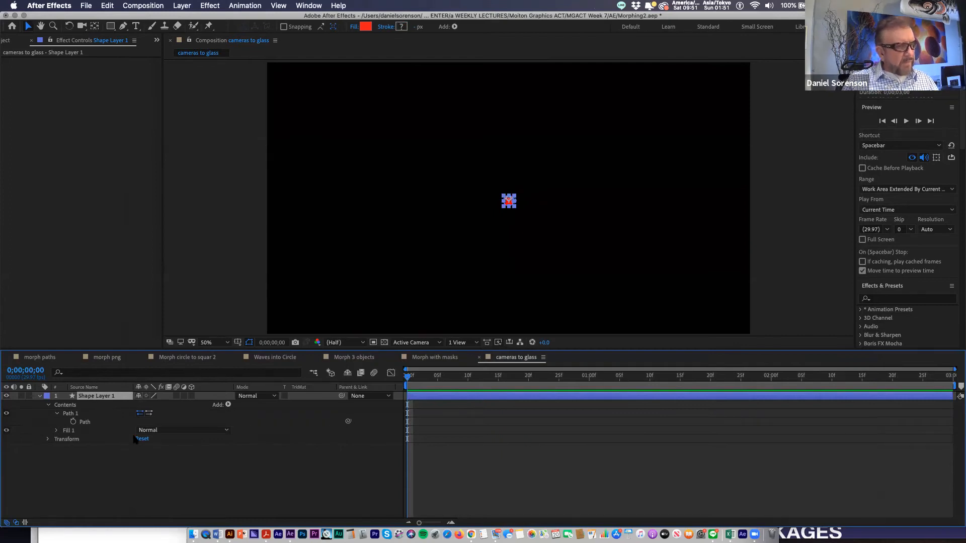
Hide Fill 1 on Shape Layer 1 and paste the copied camera paths onto the layer as masks
{"action": "left_click", "coordinate": [153, 481]}
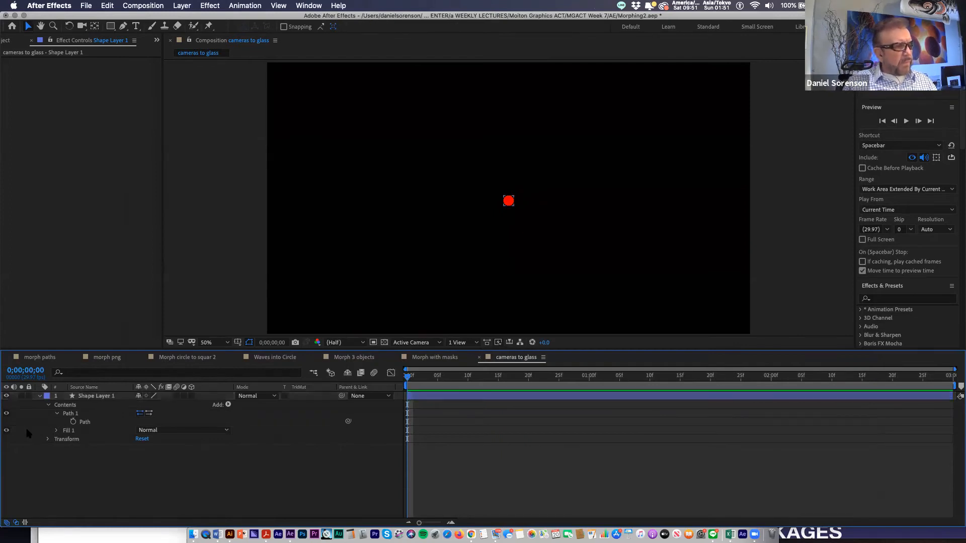
{"action": "left_click", "coordinate": [7, 430]}
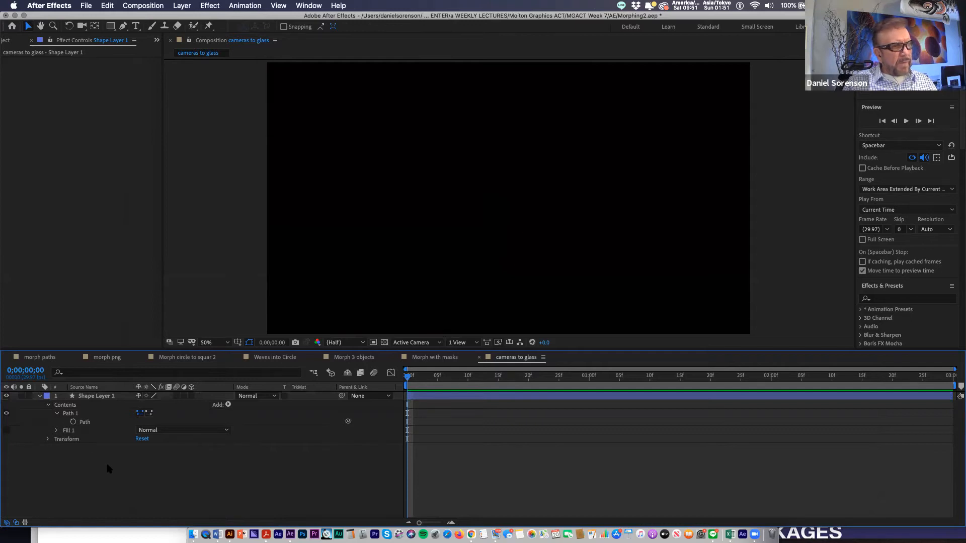
{"action": "left_click", "coordinate": [93, 397]}
{"action": "key", "text": "super+v"}
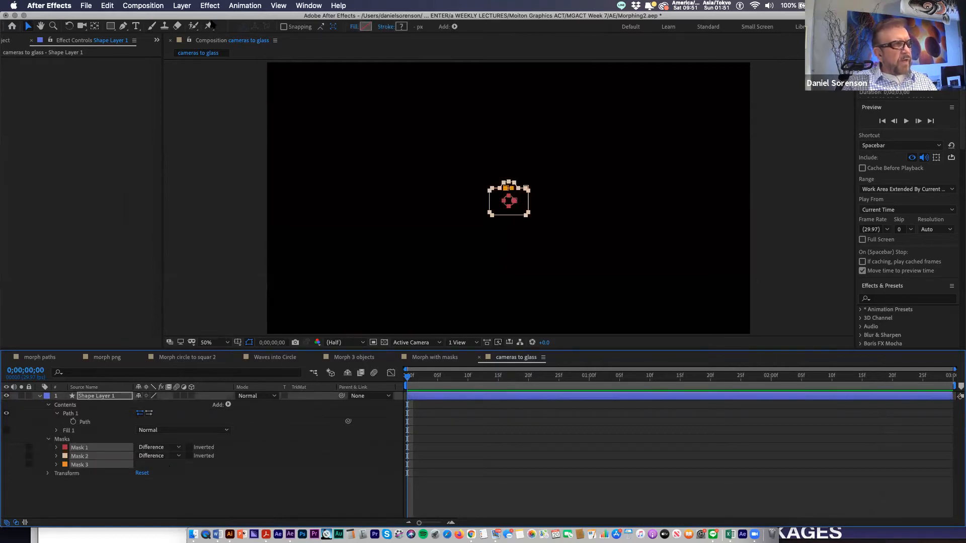
Apply the Stroke effect to Shape Layer 1 and set its brush size to 4.3
{"action": "left_click", "coordinate": [215, 6]}
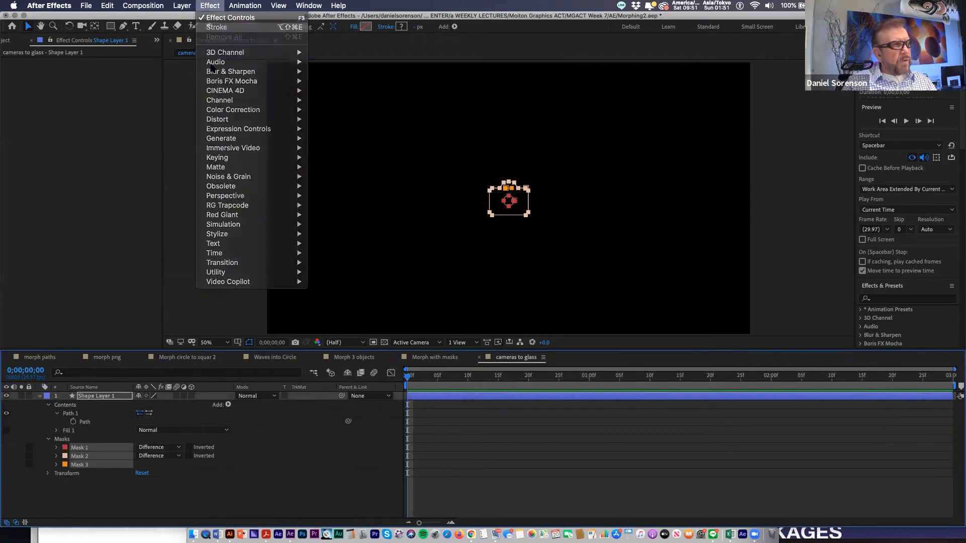
{"action": "left_click", "coordinate": [222, 29]}
{"action": "left_click_drag", "start_coordinate": [100, 108], "coordinate": [106, 104]}
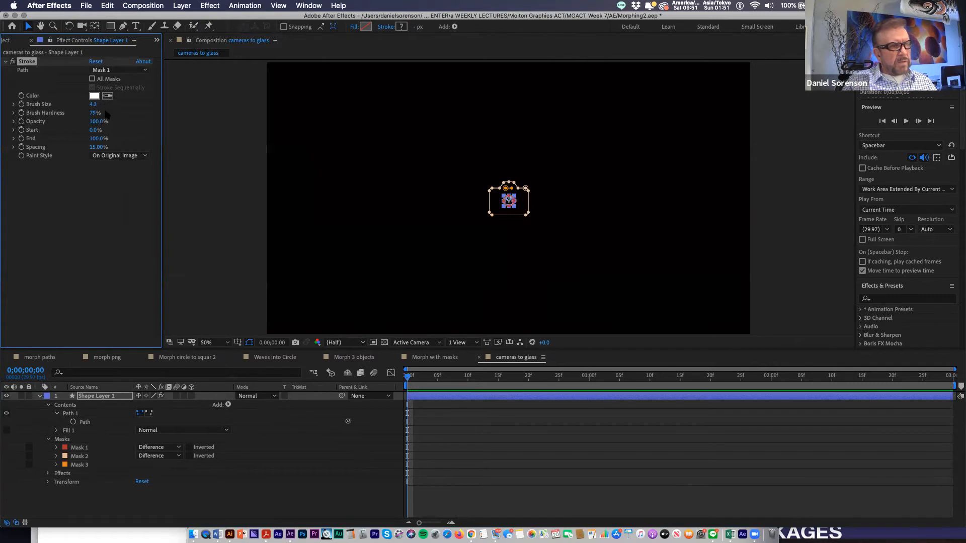
Add Mask Path keyframes to the three camera masks at the first frame and go to 0;00;01;00
{"action": "left_click", "coordinate": [76, 448]}
{"action": "left_click", "coordinate": [78, 456], "text": "shift"}
{"action": "left_click", "coordinate": [80, 465], "text": "shift"}
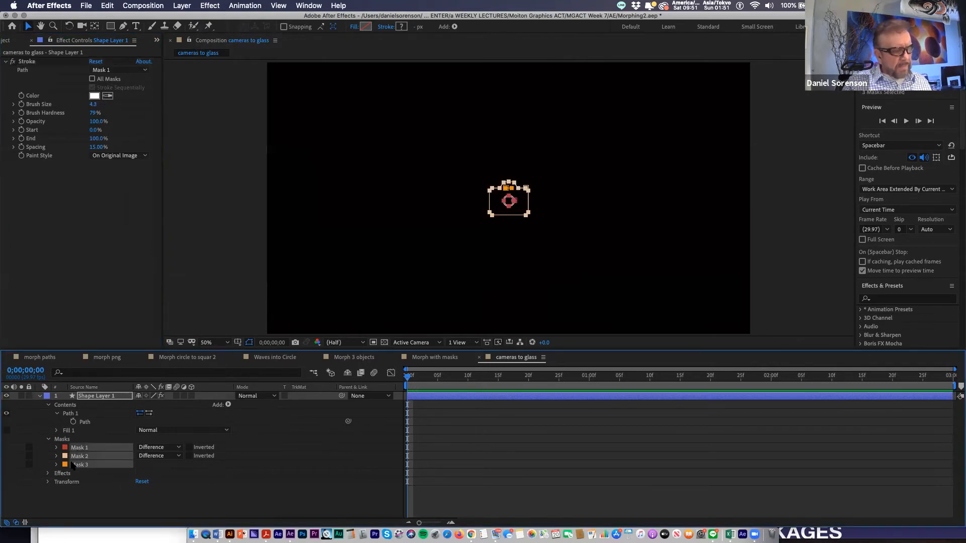
{"action": "left_click", "coordinate": [56, 447]}
{"action": "left_click", "coordinate": [74, 456]}
{"action": "left_click", "coordinate": [588, 385]}
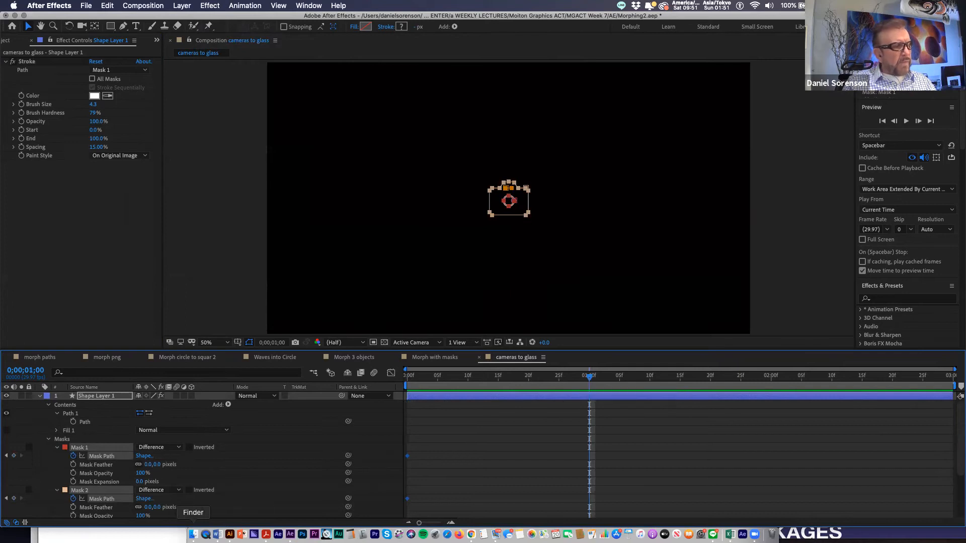
Copy the whole magnifying glass artwork from Illustrator and paste it into the selected mask paths at 0;00;01;00
{"action": "left_click", "coordinate": [169, 537]}
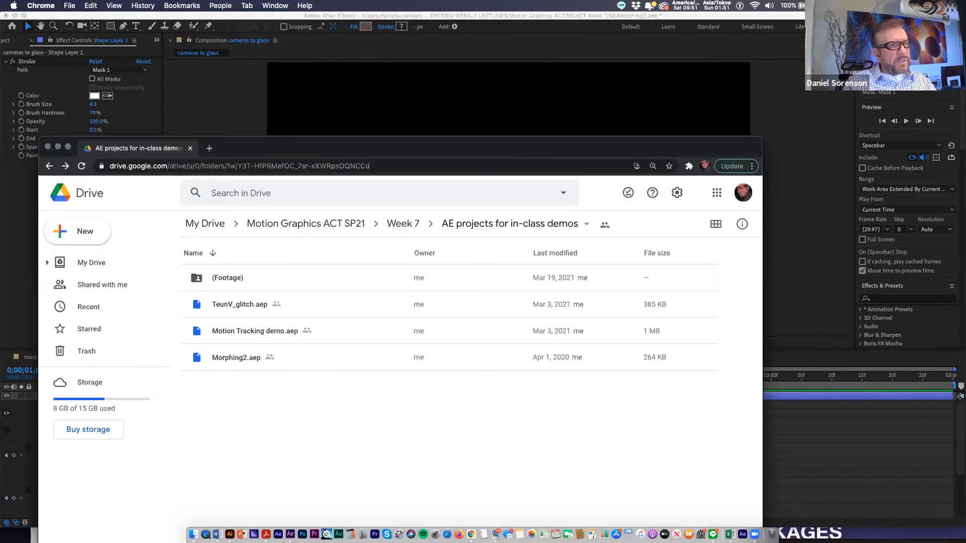
{"action": "left_click", "coordinate": [240, 86]}
{"action": "left_click", "coordinate": [230, 534]}
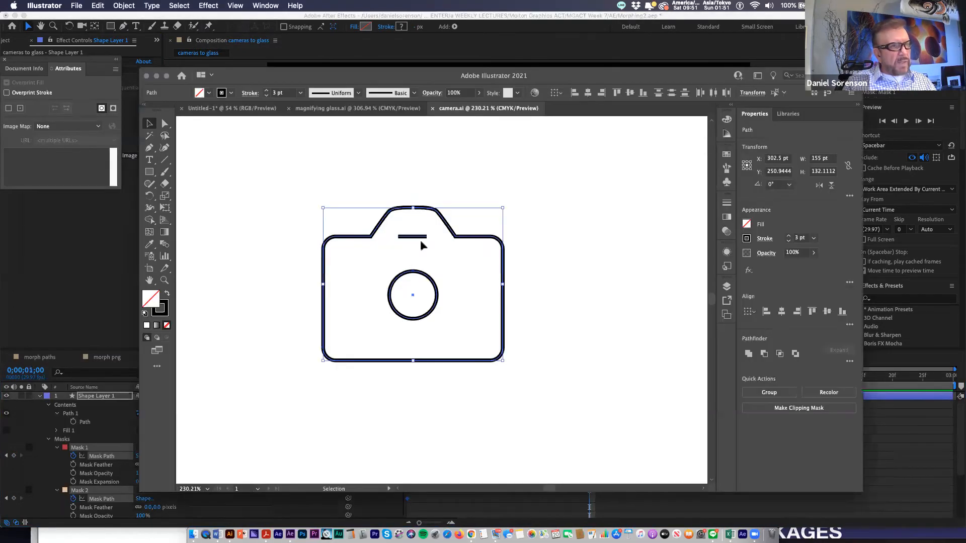
{"action": "left_click", "coordinate": [381, 110]}
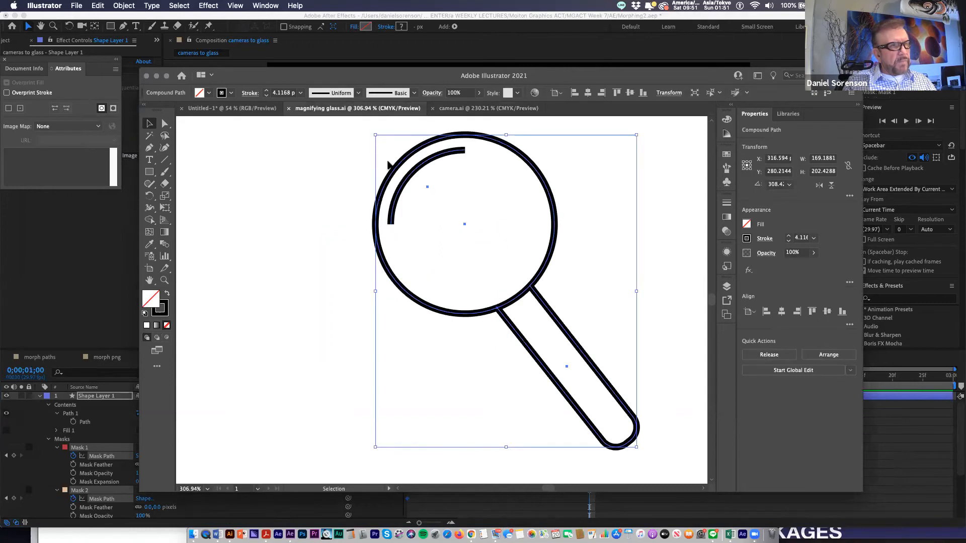
{"action": "left_click", "coordinate": [99, 438]}
{"action": "key", "text": "super+v"}
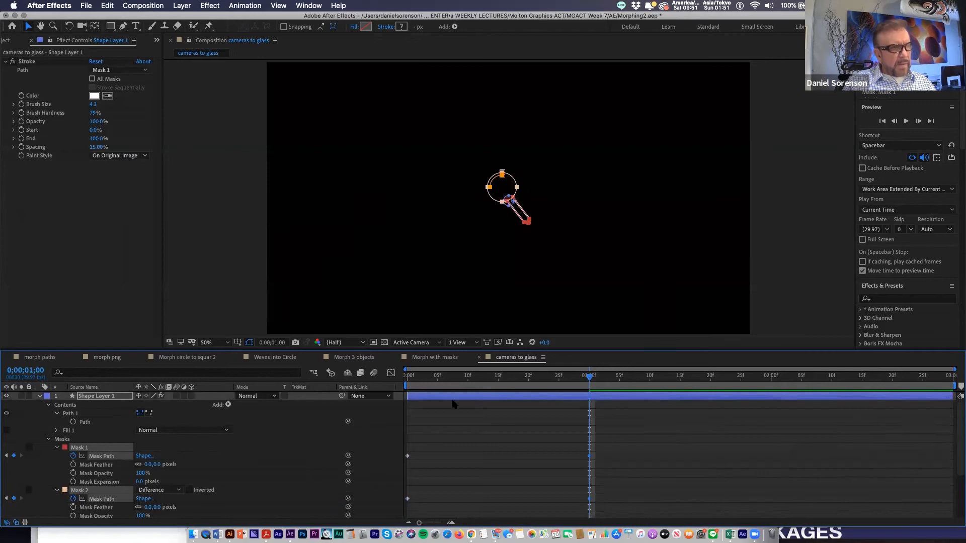
Preview and scrub the camera-to-magnifying-glass morph, and return to the first frame
{"action": "left_click", "coordinate": [416, 377]}
{"action": "key", "text": "space"}
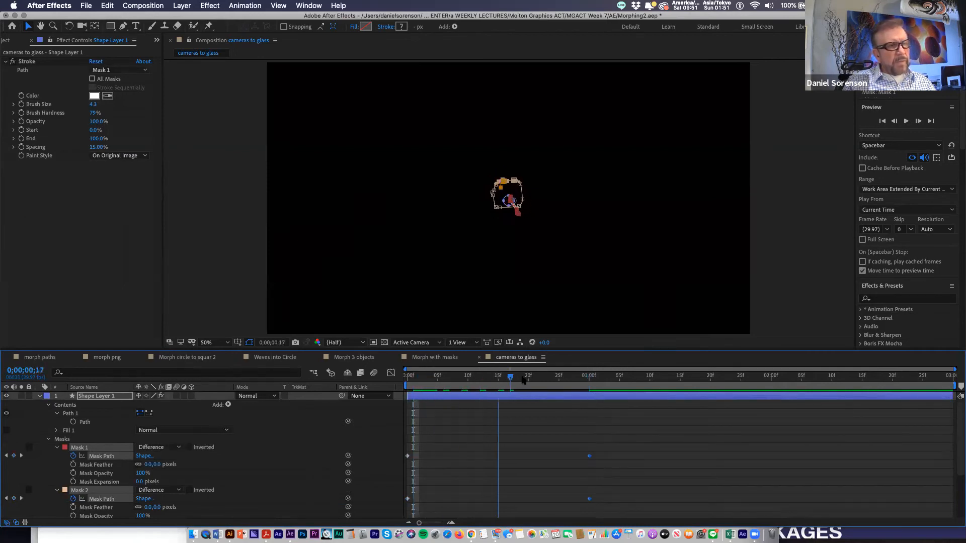
{"action": "left_click_drag", "start_coordinate": [583, 379], "coordinate": [584, 379]}
{"action": "left_click", "coordinate": [502, 410]}
{"action": "left_click", "coordinate": [612, 378]}
{"action": "left_click_drag", "start_coordinate": [611, 381], "coordinate": [375, 420]}
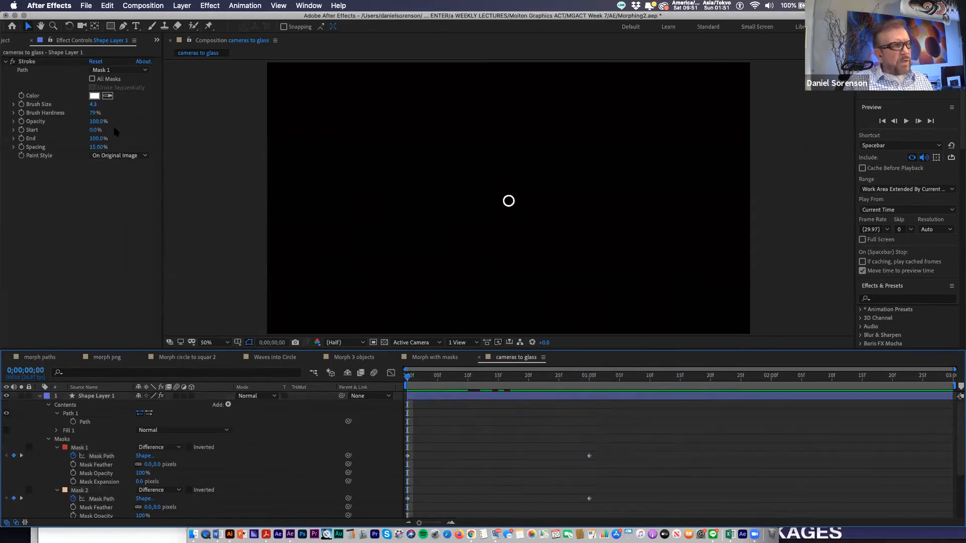
Turn on All Masks for the shape layer's Stroke effect and play back the morph from the first frame
{"action": "left_click", "coordinate": [93, 80]}
{"action": "left_click", "coordinate": [437, 420]}
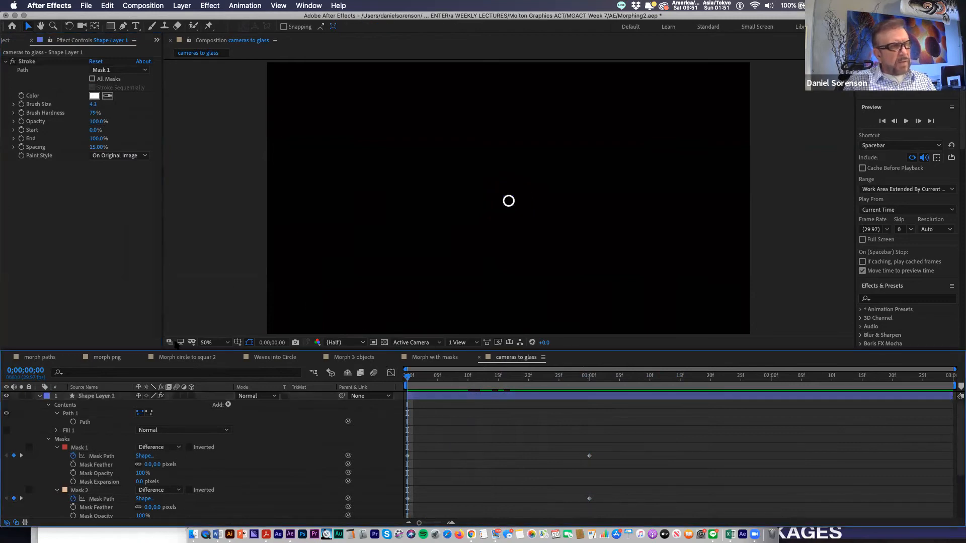
{"action": "left_click", "coordinate": [92, 397]}
{"action": "left_click", "coordinate": [92, 80]}
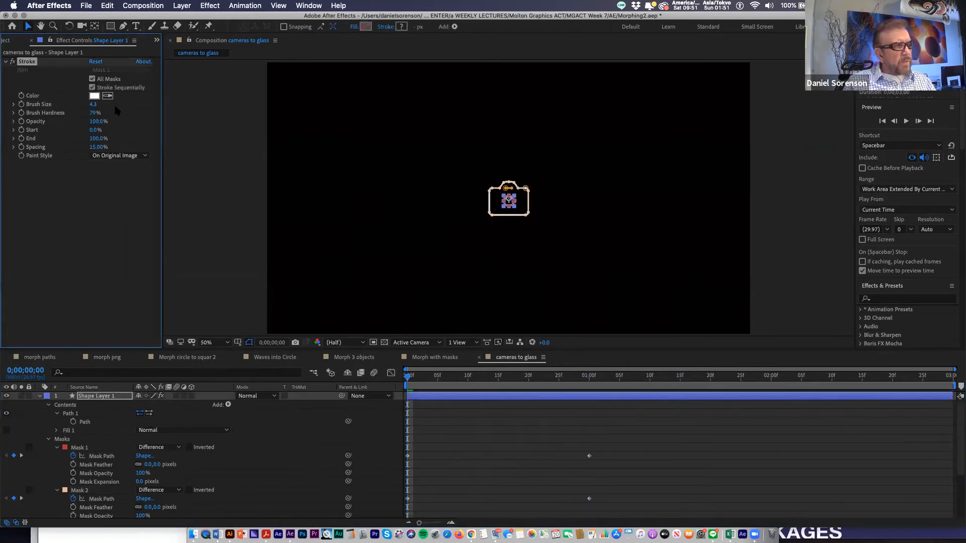
{"action": "left_click", "coordinate": [457, 432]}
{"action": "left_click_drag", "start_coordinate": [408, 378], "coordinate": [385, 394]}
{"action": "key", "text": "space"}
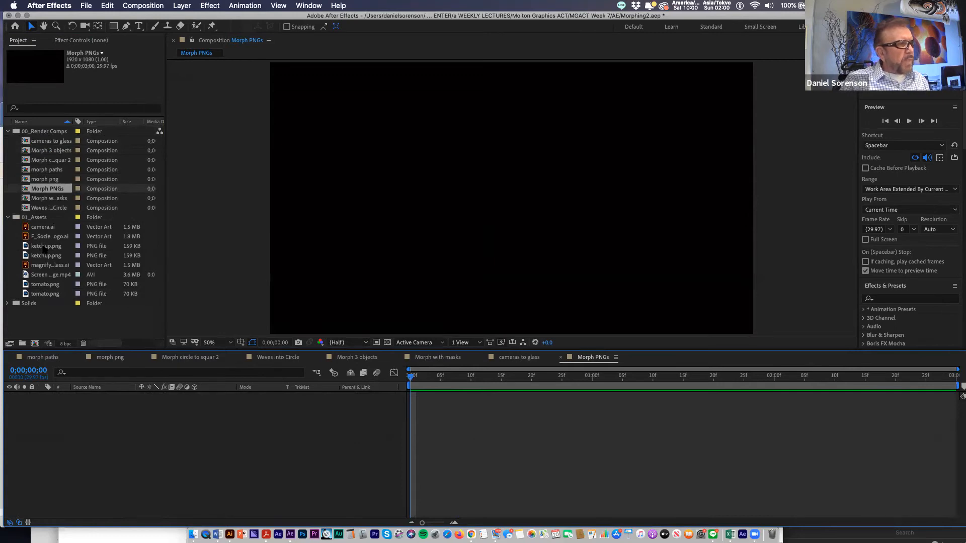
Add ketchup.png and tomato.png to the Morph PNGs composition and stack tomato.png above ketchup.png
{"action": "left_click", "coordinate": [43, 248]}
{"action": "left_click", "coordinate": [42, 285], "text": "super"}
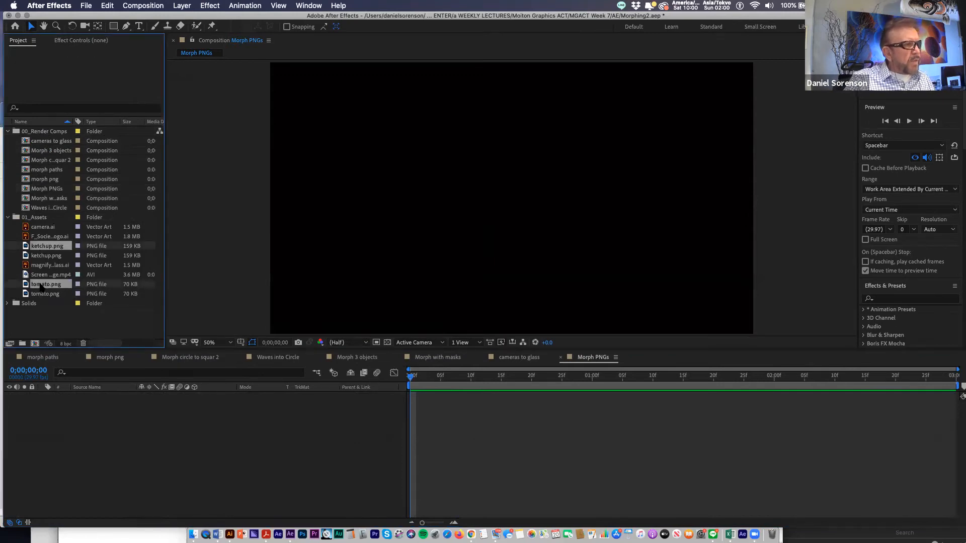
{"action": "left_click_drag", "start_coordinate": [43, 289], "coordinate": [66, 447]}
{"action": "left_click", "coordinate": [120, 454]}
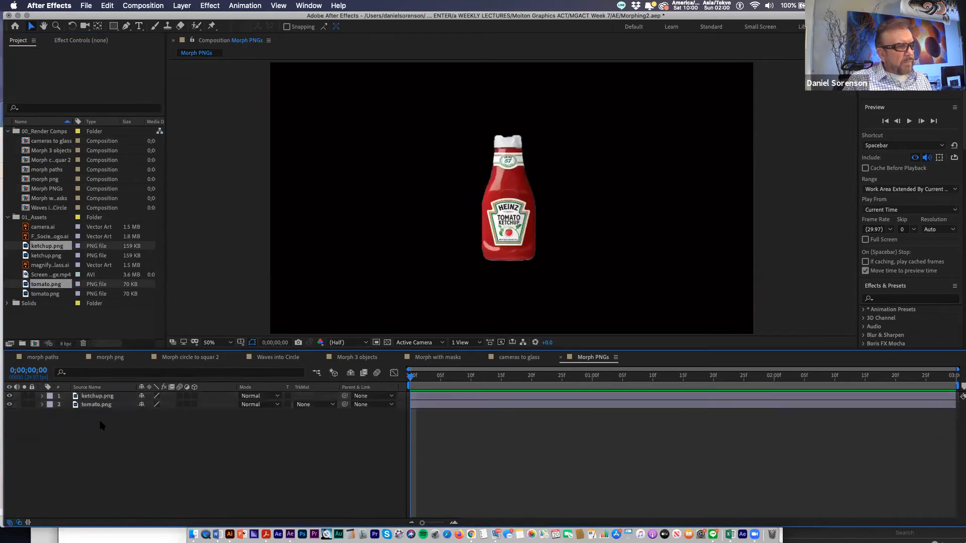
{"action": "left_click", "coordinate": [94, 405]}
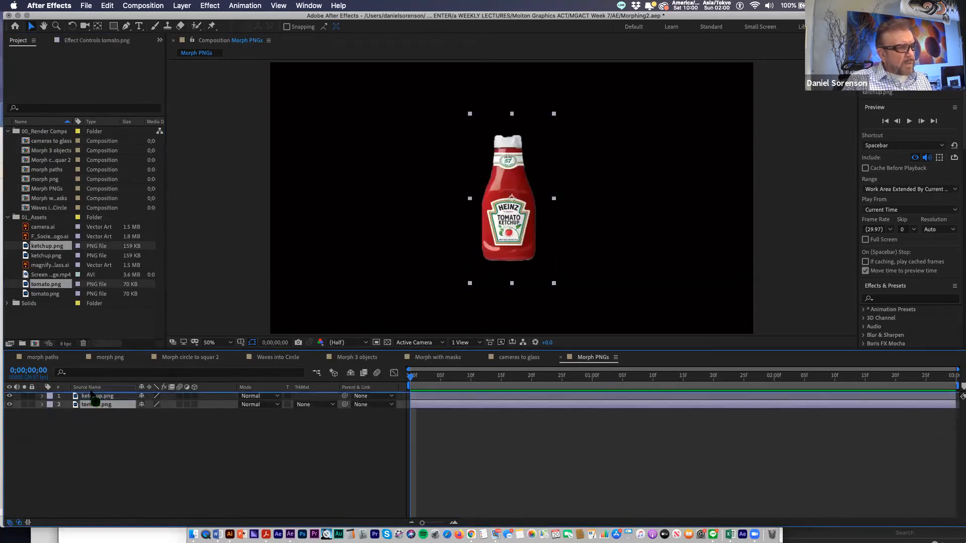
{"action": "left_click_drag", "start_coordinate": [94, 401], "coordinate": [95, 395]}
{"action": "left_click", "coordinate": [106, 440]}
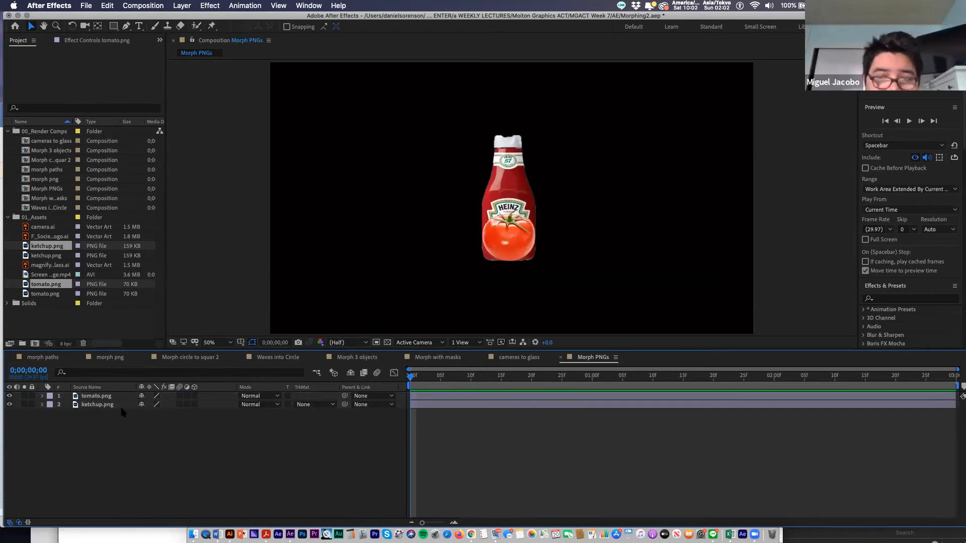
Auto-trace the Alpha channel of both the tomato and ketchup layers for the current frame, applied to new layers
{"action": "left_click", "coordinate": [108, 397]}
{"action": "left_click", "coordinate": [106, 405], "text": "shift"}
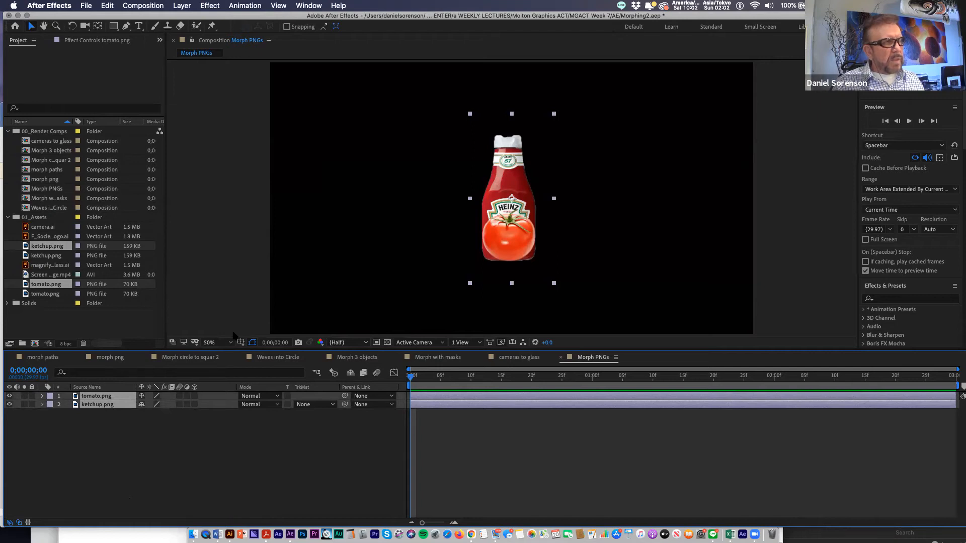
{"action": "left_click", "coordinate": [182, 5]}
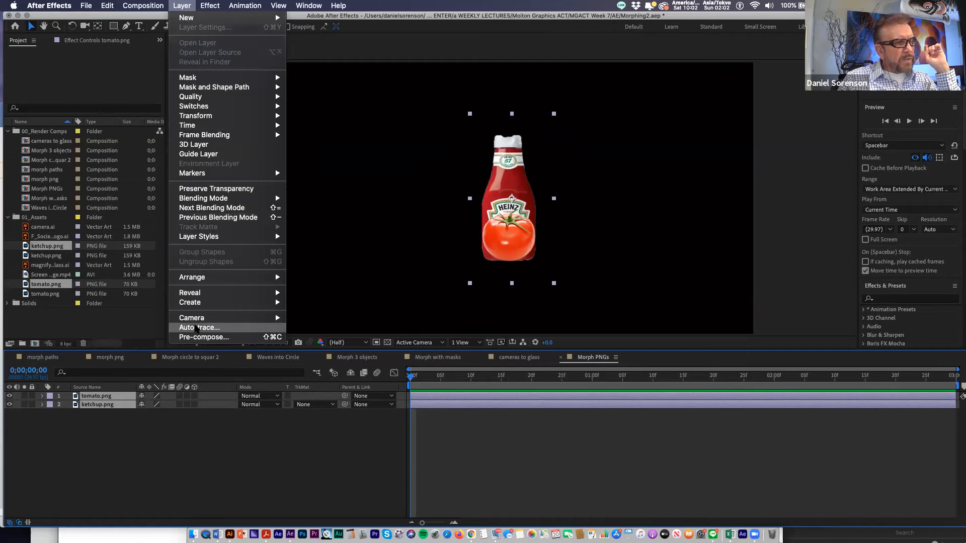
{"action": "left_click", "coordinate": [197, 327]}
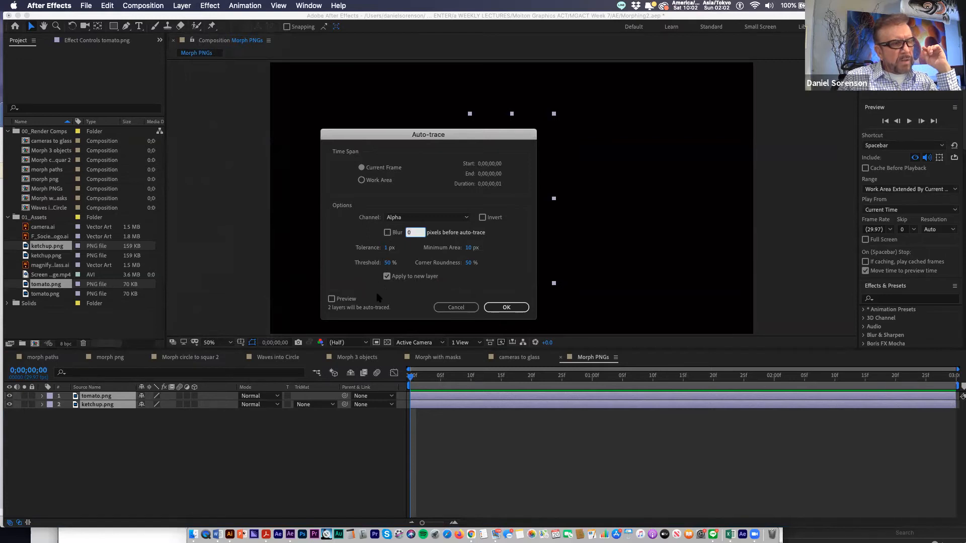
{"action": "left_click", "coordinate": [498, 309]}
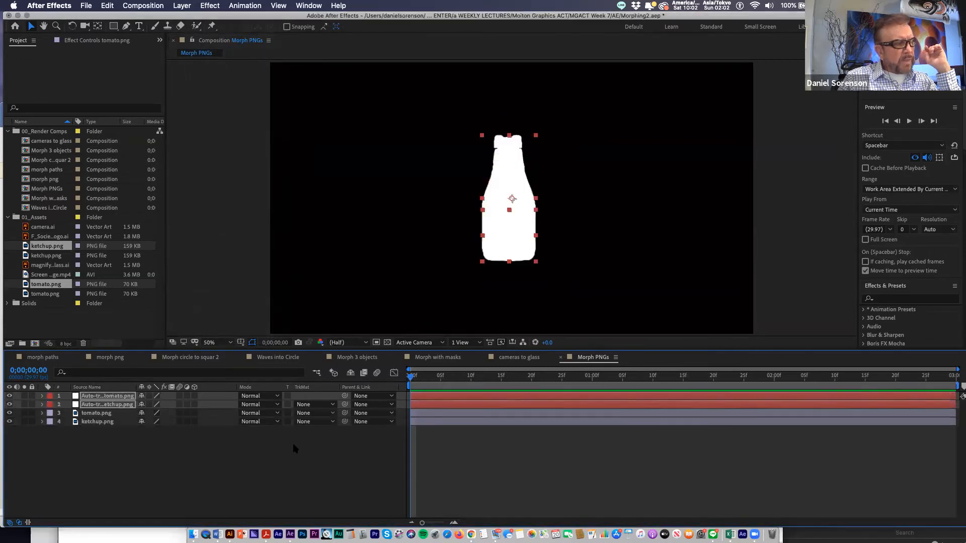
Solo the auto-traced tomato layer
{"action": "left_click", "coordinate": [123, 452]}
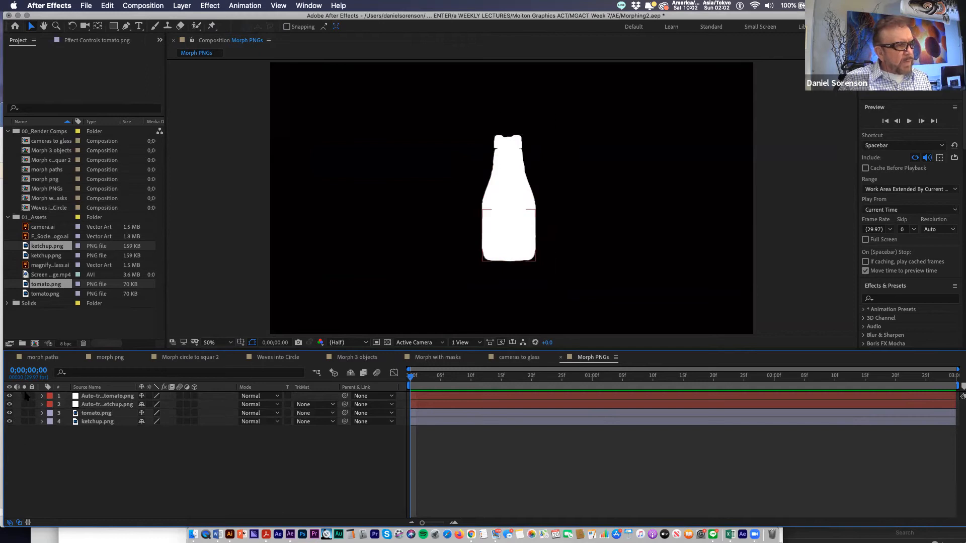
{"action": "left_click", "coordinate": [24, 396]}
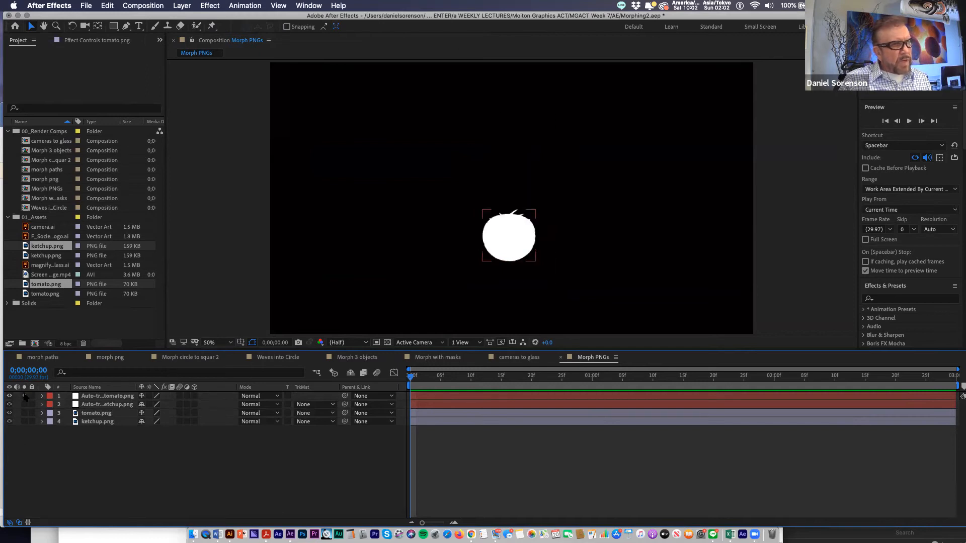
Compare the view with the auto-traced tomato layer soloed and unsoloed, and rename that layer's mask as tomato
{"action": "left_click", "coordinate": [25, 396]}
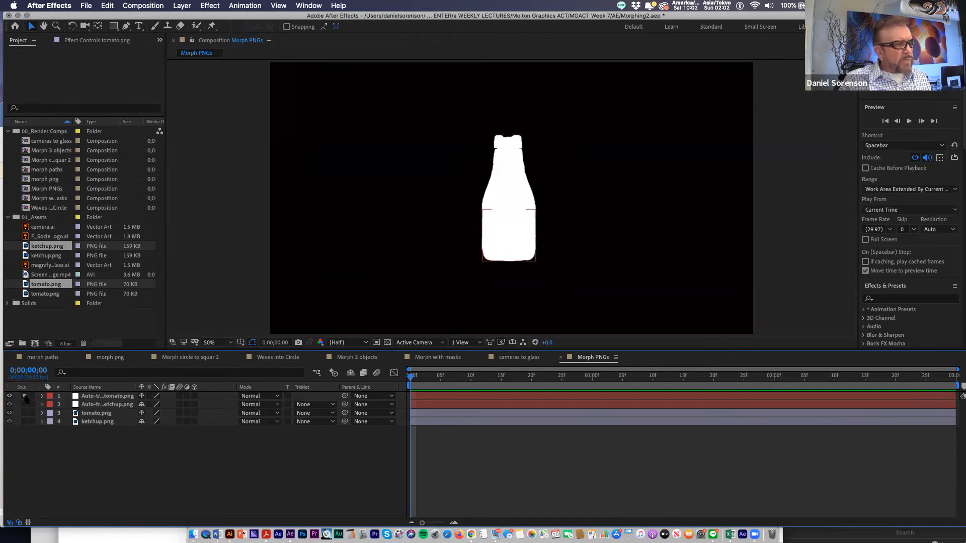
{"action": "left_click", "coordinate": [24, 396]}
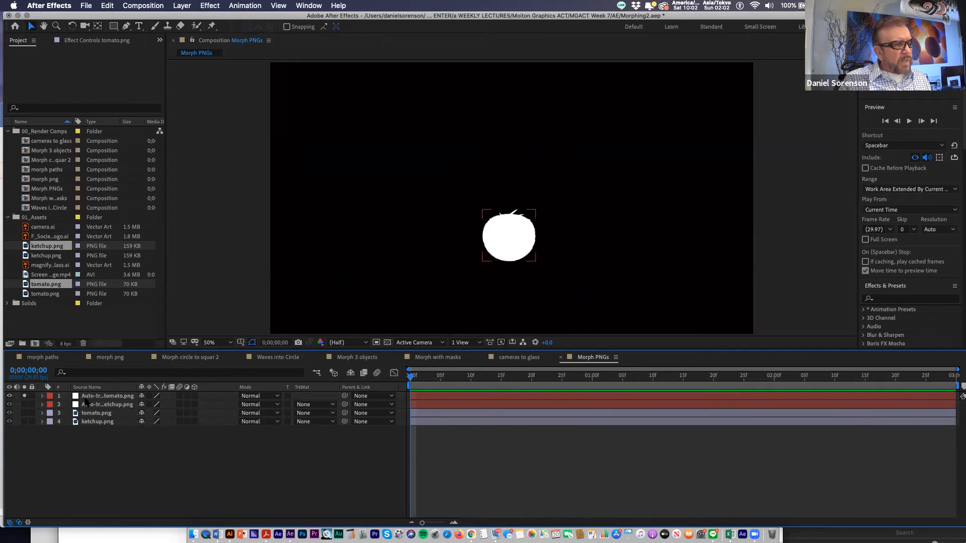
{"action": "left_click", "coordinate": [41, 396]}
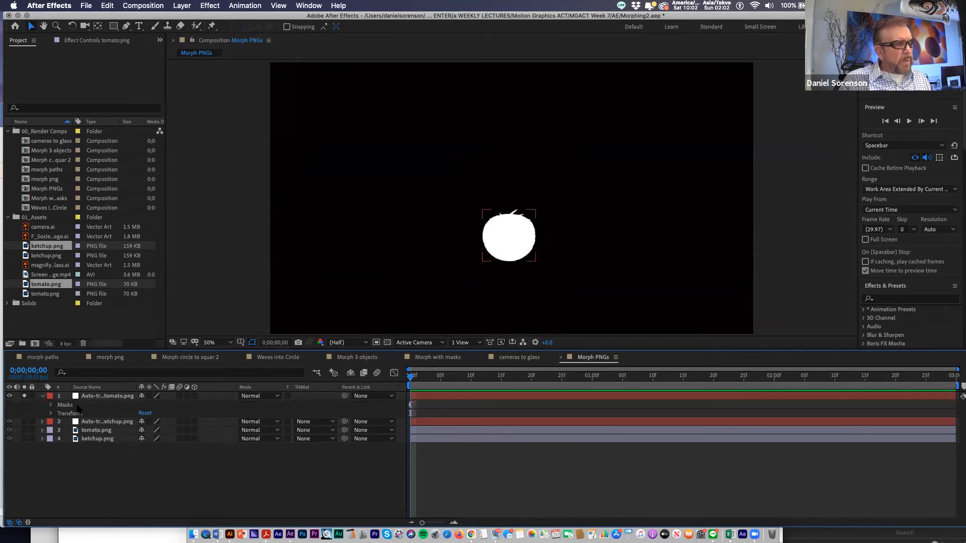
{"action": "left_click", "coordinate": [51, 405]}
{"action": "left_click", "coordinate": [81, 414]}
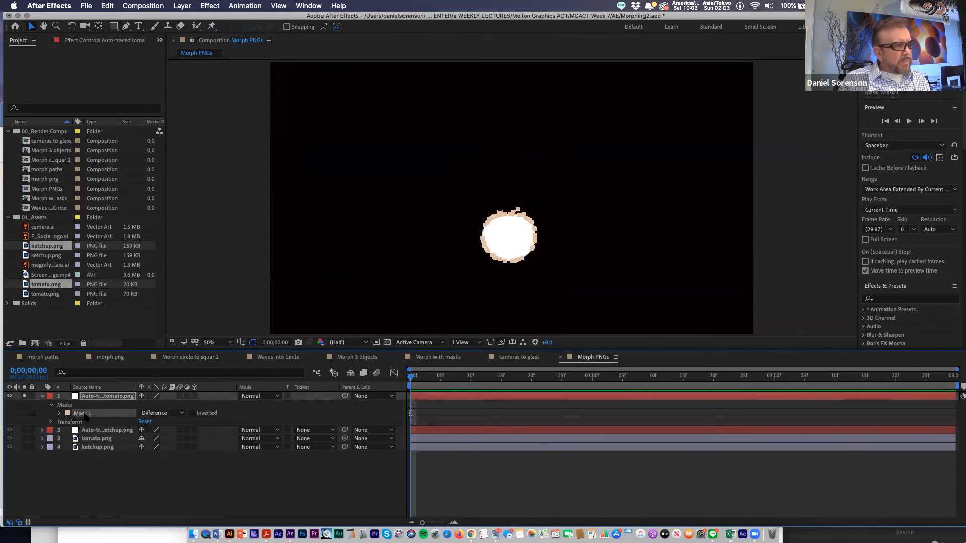
{"action": "key", "text": "Return"}
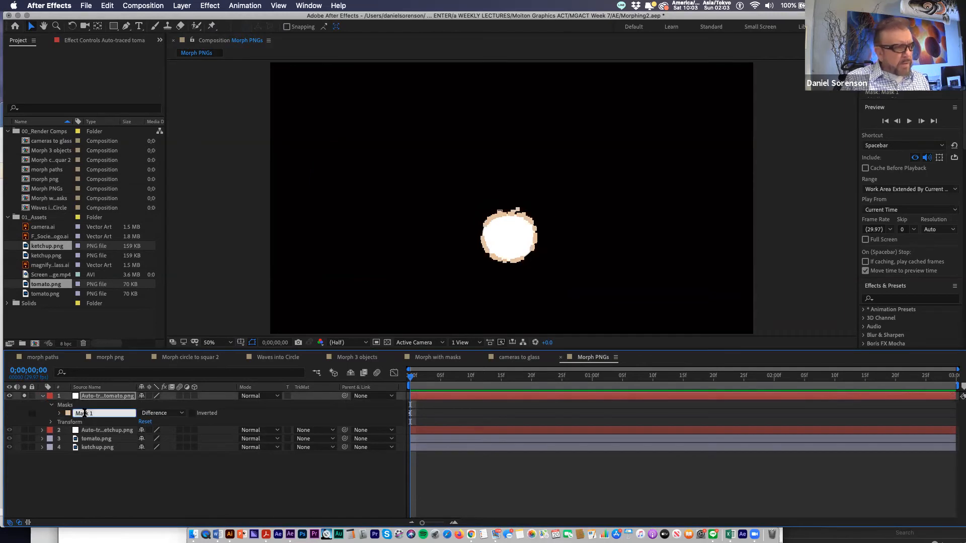
{"action": "type", "text": "t"}
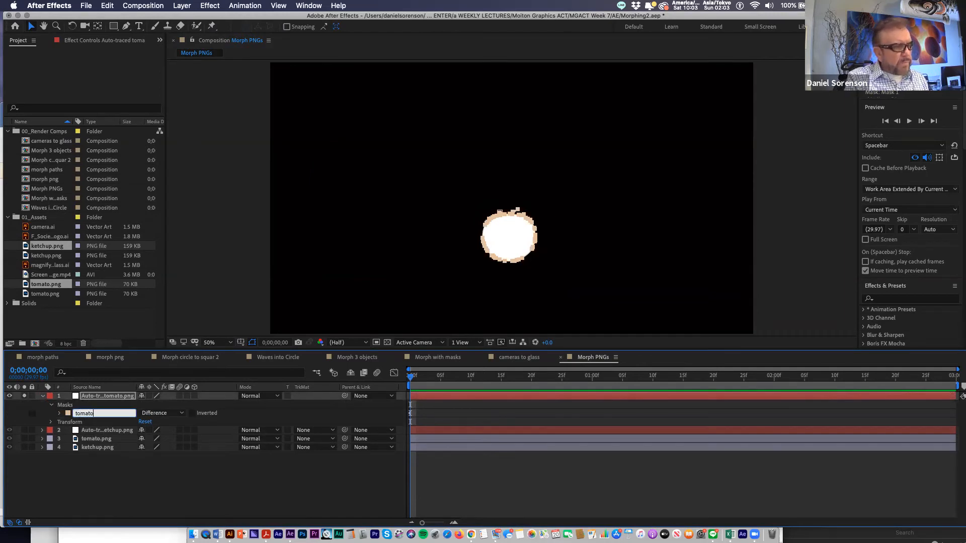
{"action": "type", "text": "omato"}
{"action": "key", "text": "Return"}
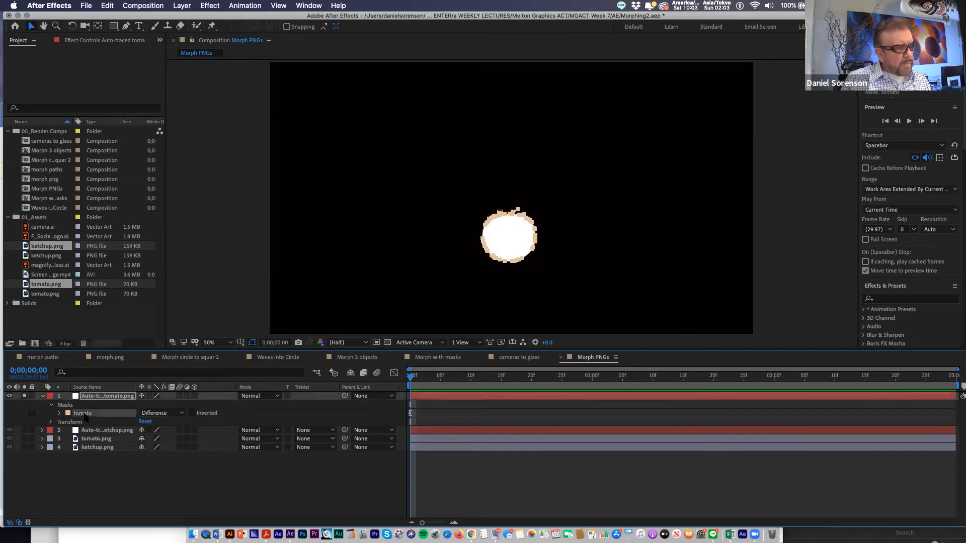
Copy the tomato mask onto the tomato.png layer and delete the auto-traced tomato layer
{"action": "left_click", "coordinate": [96, 439]}
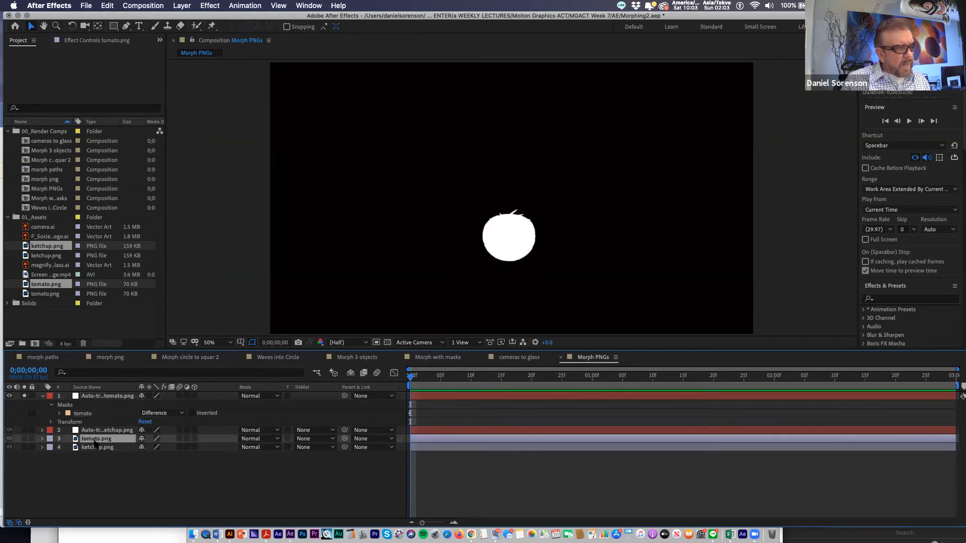
{"action": "key", "text": "Return"}
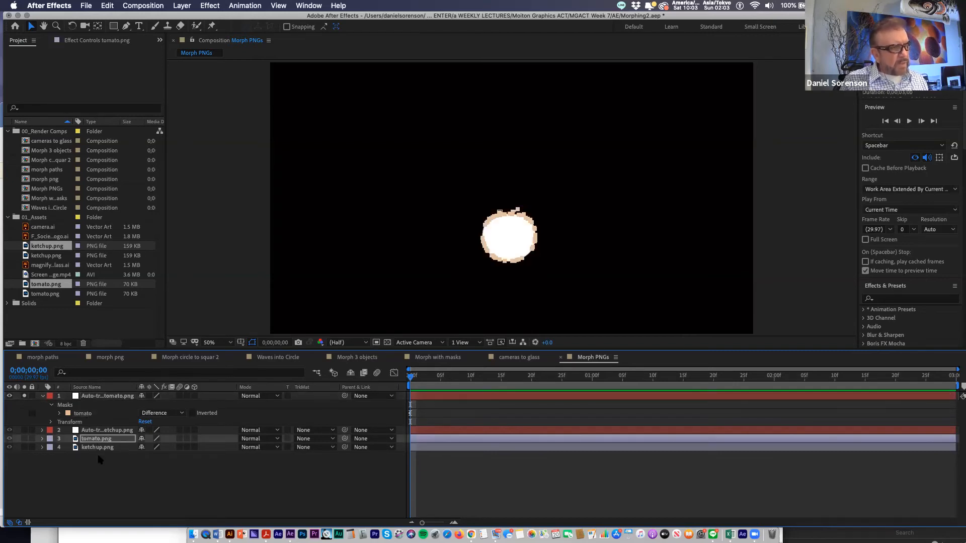
{"action": "left_click", "coordinate": [99, 459]}
{"action": "left_click", "coordinate": [83, 397]}
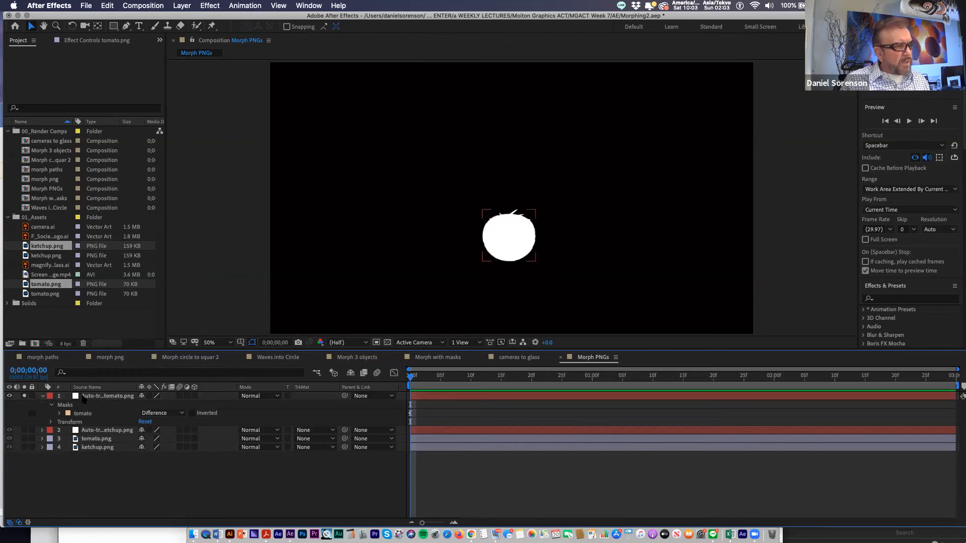
{"action": "left_click", "coordinate": [83, 398]}
{"action": "key", "text": "Delete"}
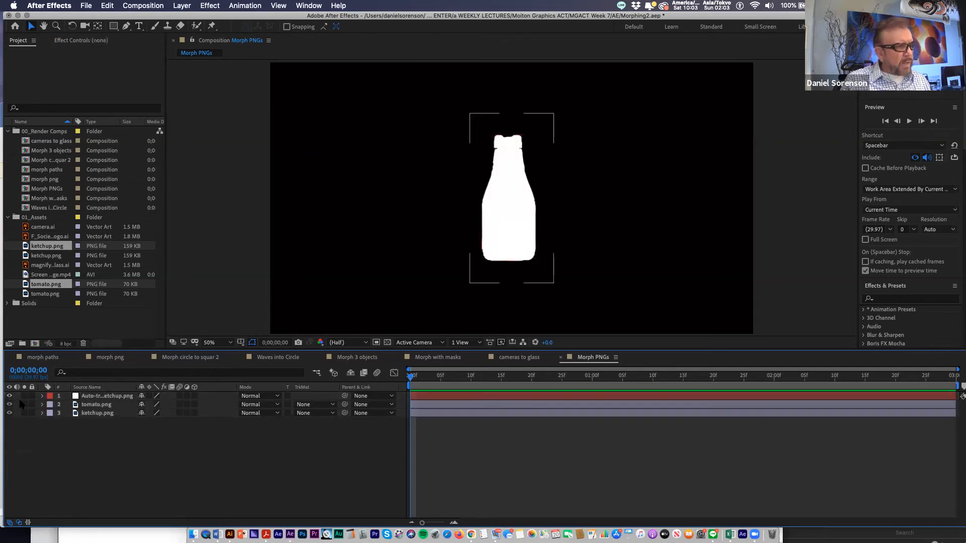
Rename the auto-traced ketchup layer's mask as ketchuip
{"action": "left_click", "coordinate": [87, 398]}
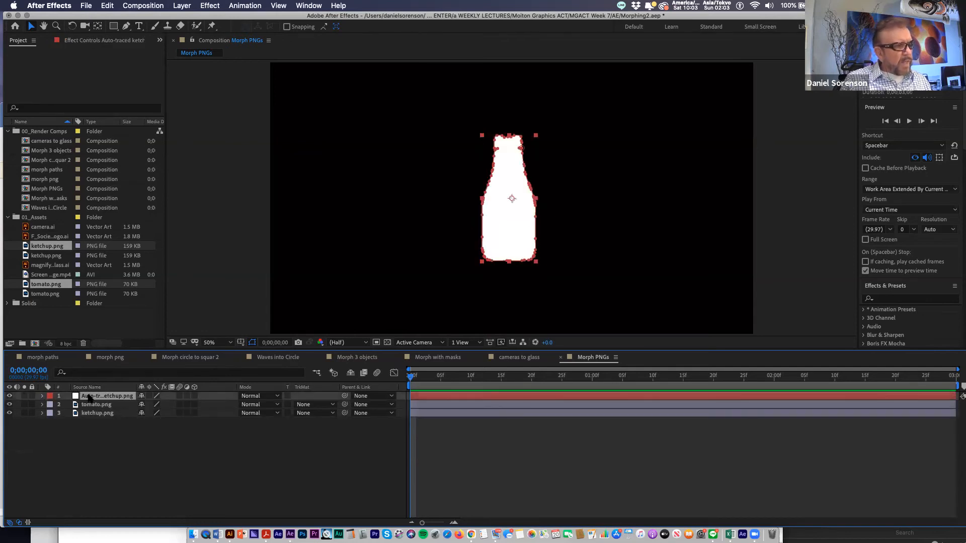
{"action": "left_click", "coordinate": [42, 396]}
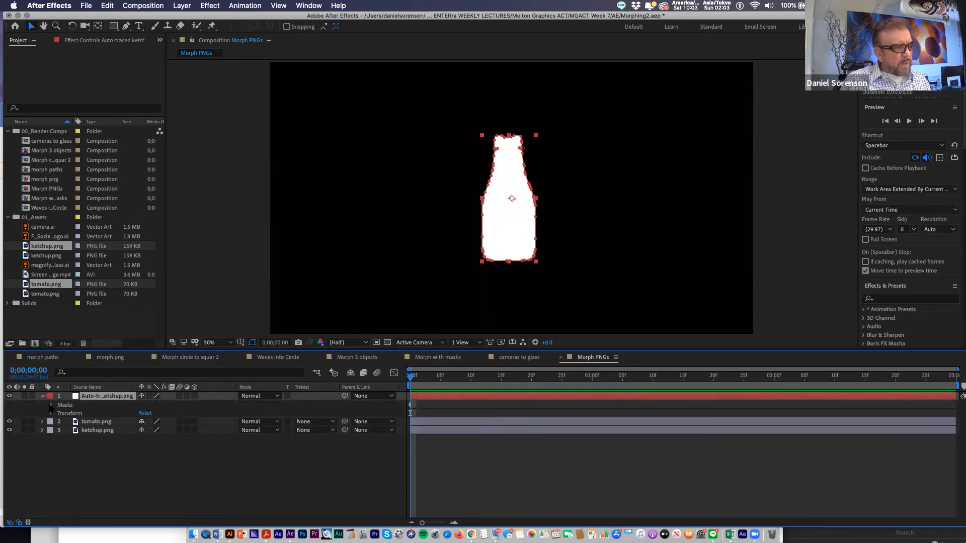
{"action": "left_click", "coordinate": [50, 405]}
{"action": "left_click", "coordinate": [81, 414]}
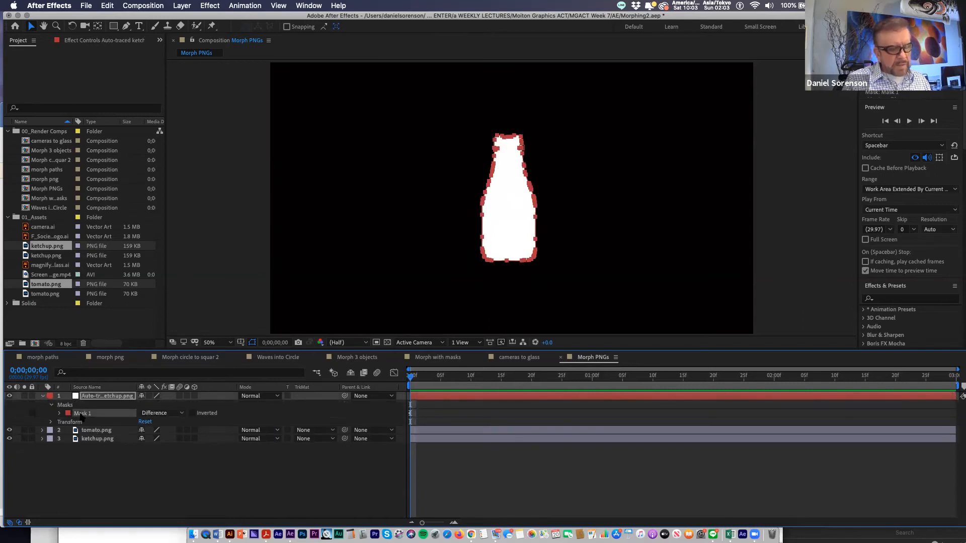
{"action": "key", "text": "Return"}
{"action": "type", "text": "ketchuip"}
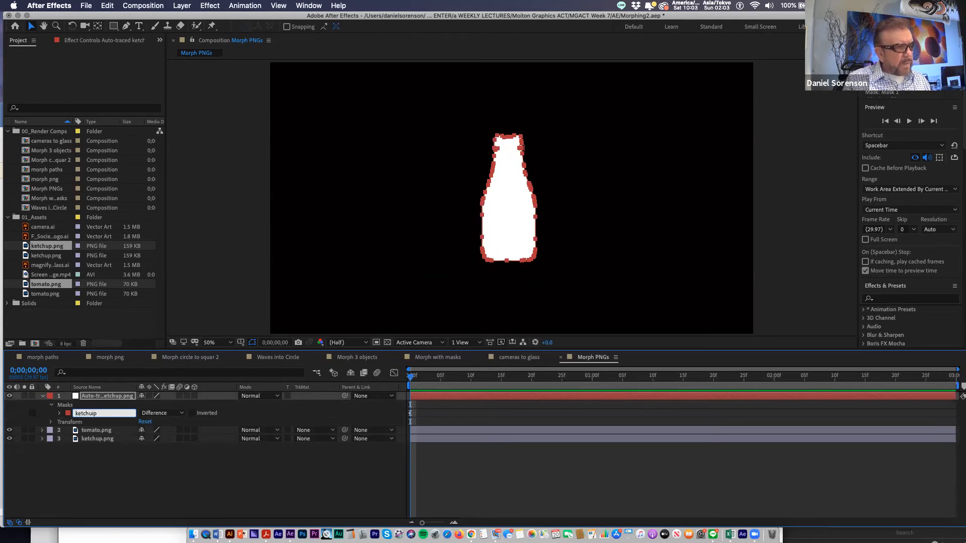
{"action": "left_click", "coordinate": [83, 465]}
Copy the ketchuip mask onto the ketchup.png layer and delete the auto-traced ketchup layer
{"action": "left_click", "coordinate": [84, 416]}
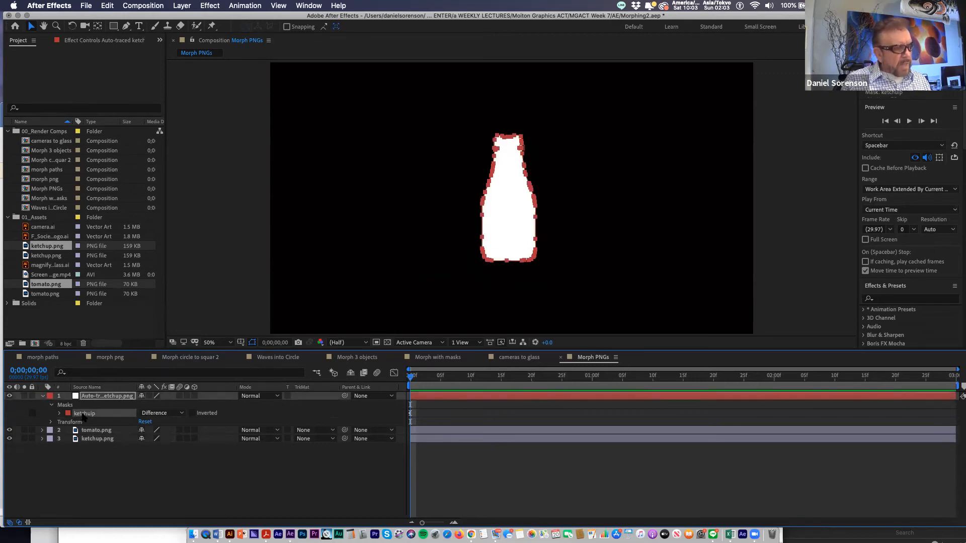
{"action": "left_click", "coordinate": [93, 440]}
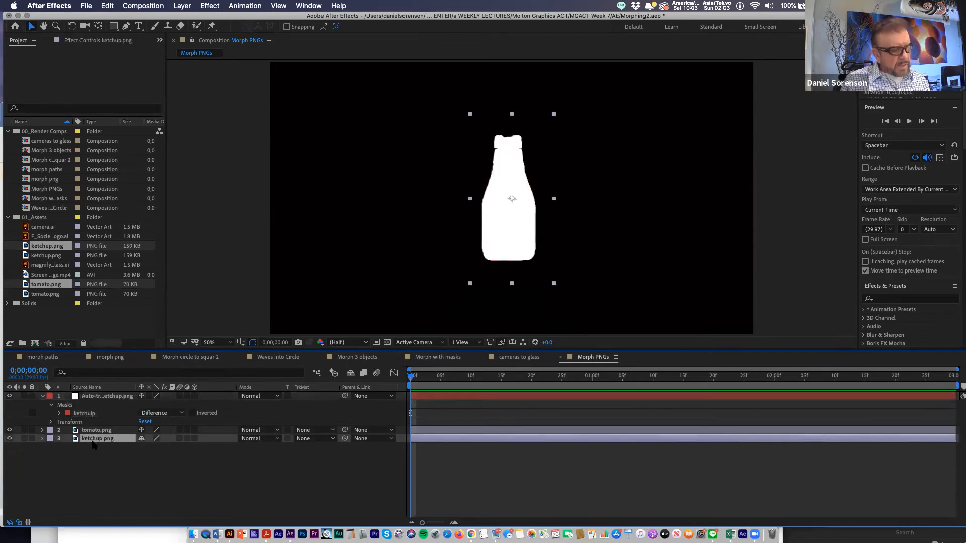
{"action": "left_click", "coordinate": [96, 450]}
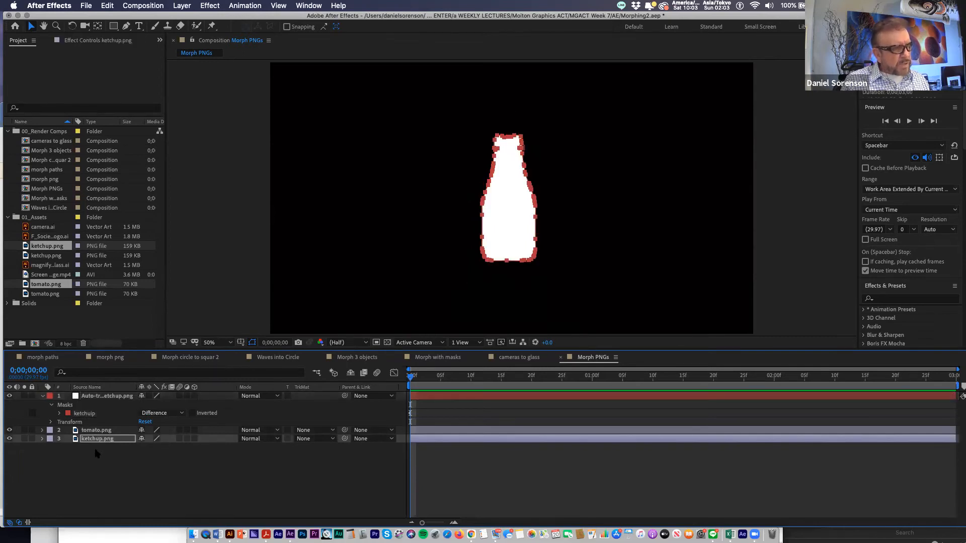
{"action": "left_click", "coordinate": [105, 397]}
{"action": "key", "text": "Delete"}
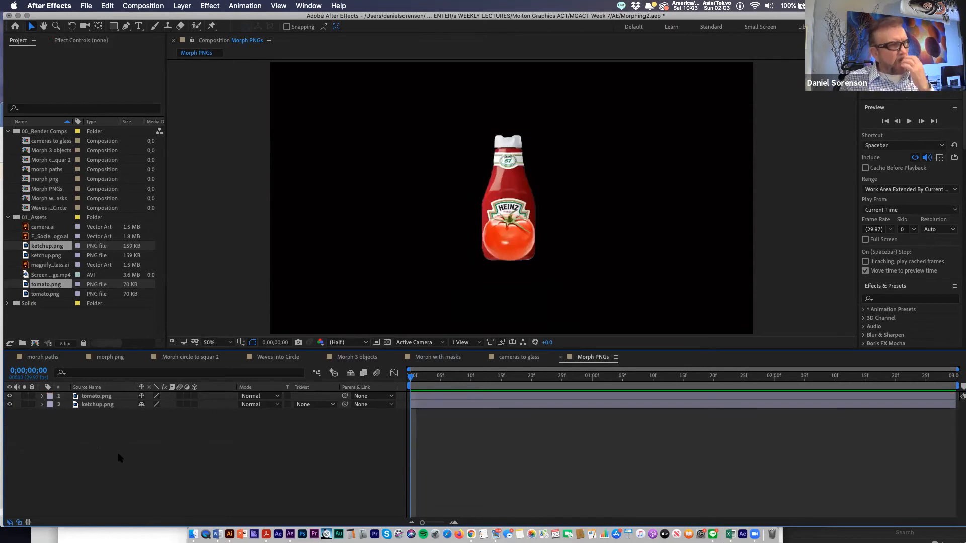
Check the mask outlines on tomato.png and ketchup.png and expand both layers to reveal their masks
{"action": "left_click", "coordinate": [89, 397]}
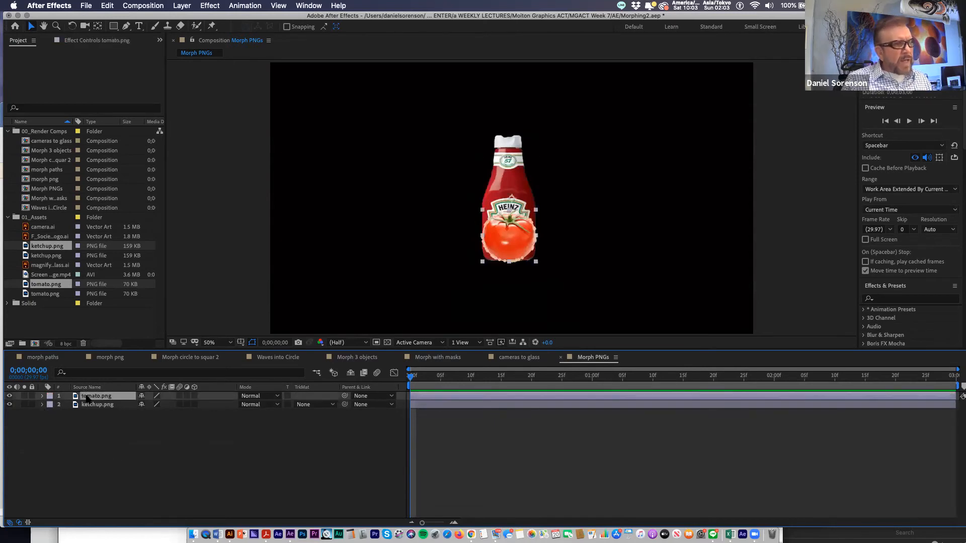
{"action": "left_click", "coordinate": [97, 405]}
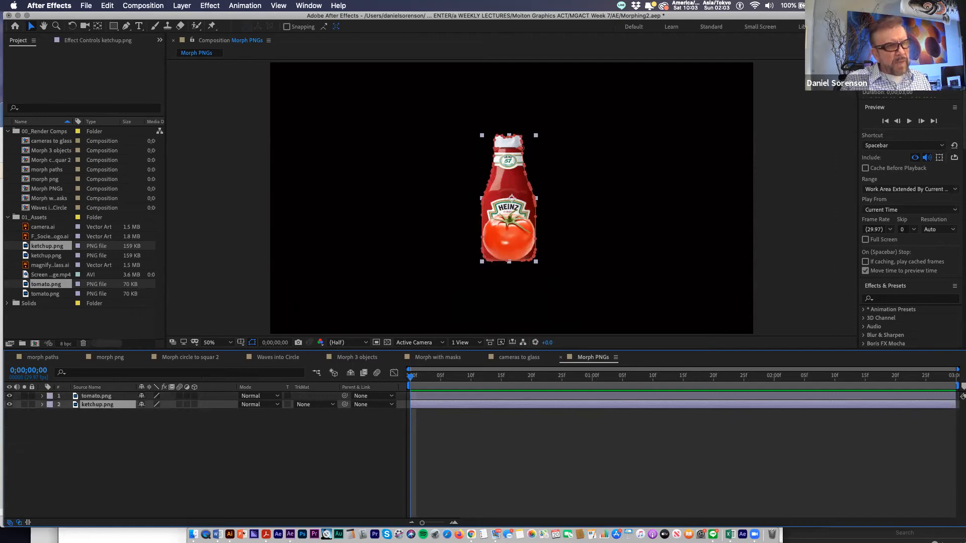
{"action": "left_click", "coordinate": [112, 397]}
{"action": "left_click", "coordinate": [119, 437]}
{"action": "left_click", "coordinate": [104, 397]}
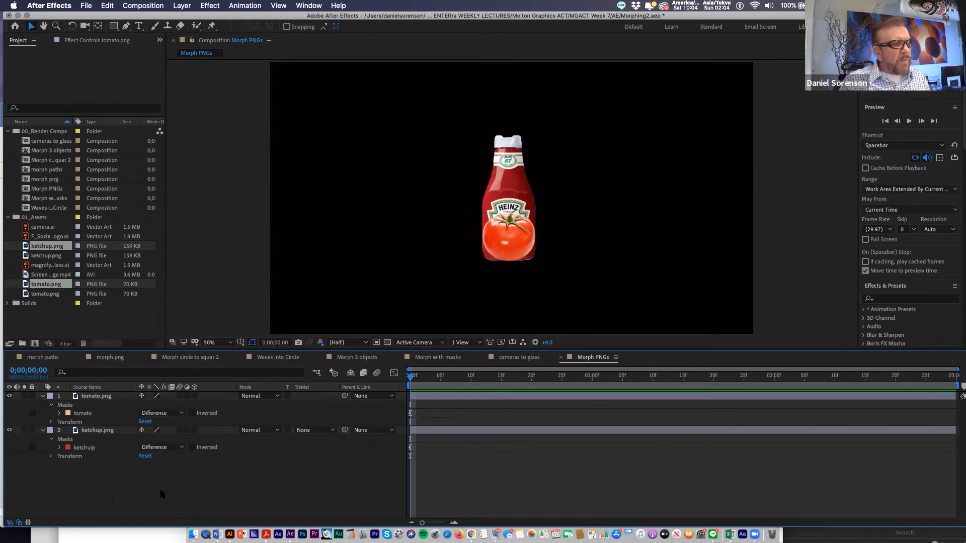
Set the mask mode to Add for the tomato mask on tomato.png and the ketchuip mask on ketchup.png
{"action": "left_click", "coordinate": [184, 429]}
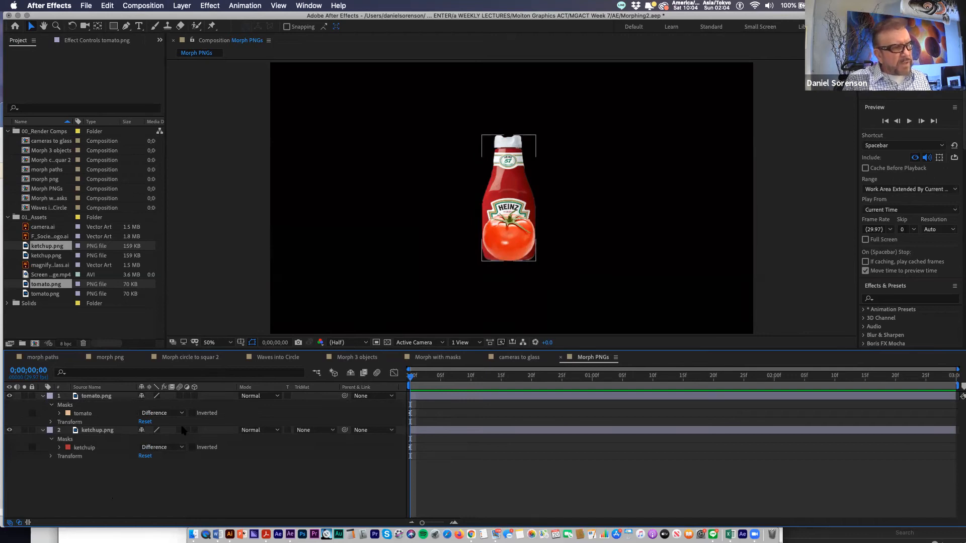
{"action": "left_click", "coordinate": [182, 414]}
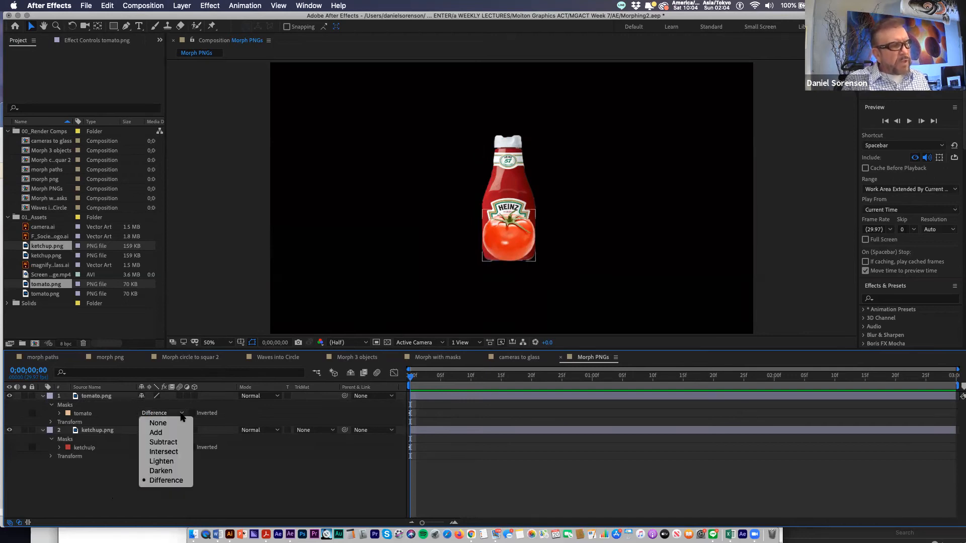
{"action": "left_click", "coordinate": [157, 434]}
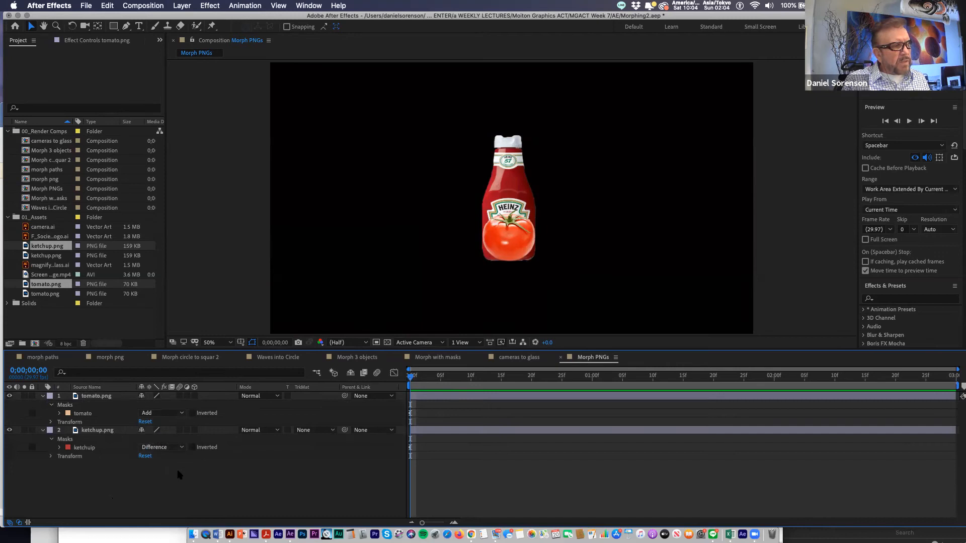
{"action": "left_click", "coordinate": [174, 447]}
{"action": "left_click", "coordinate": [157, 468]}
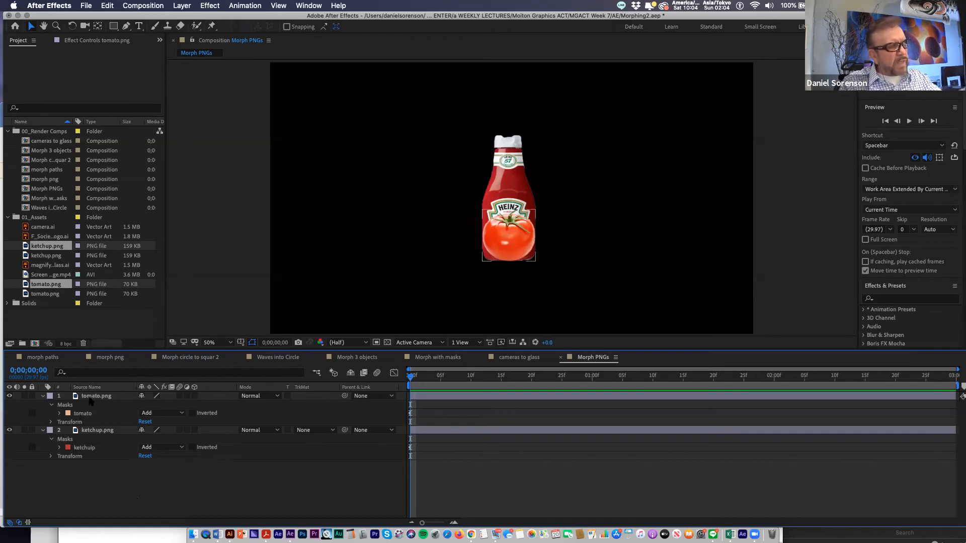
Copy the ketchuip mask onto the tomato.png layer and set the copy's mask mode to None
{"action": "left_click", "coordinate": [82, 448]}
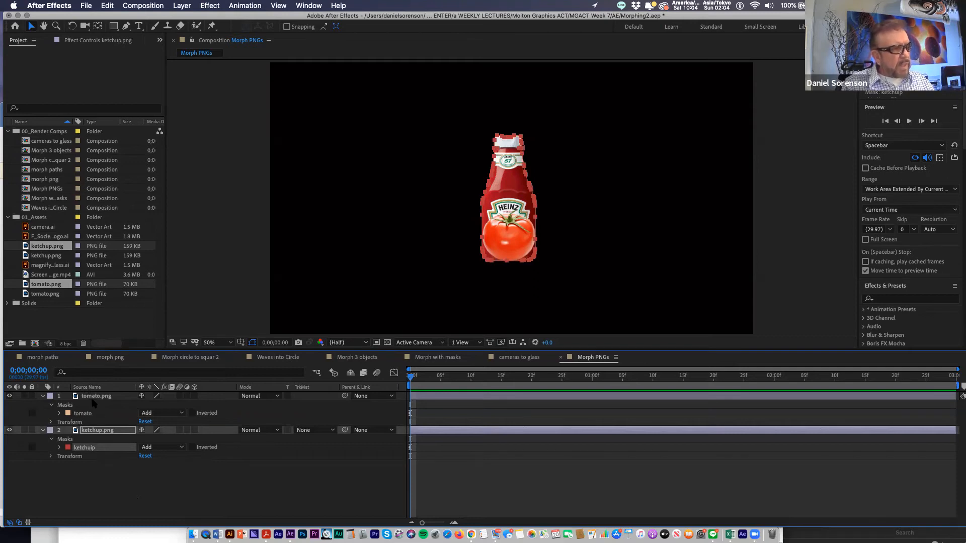
{"action": "left_click", "coordinate": [93, 397]}
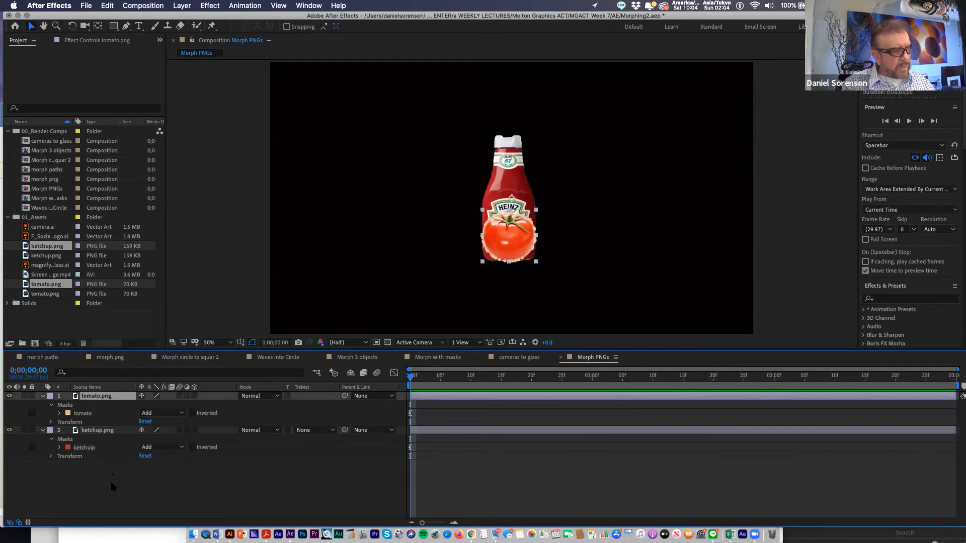
{"action": "key", "text": "super+v"}
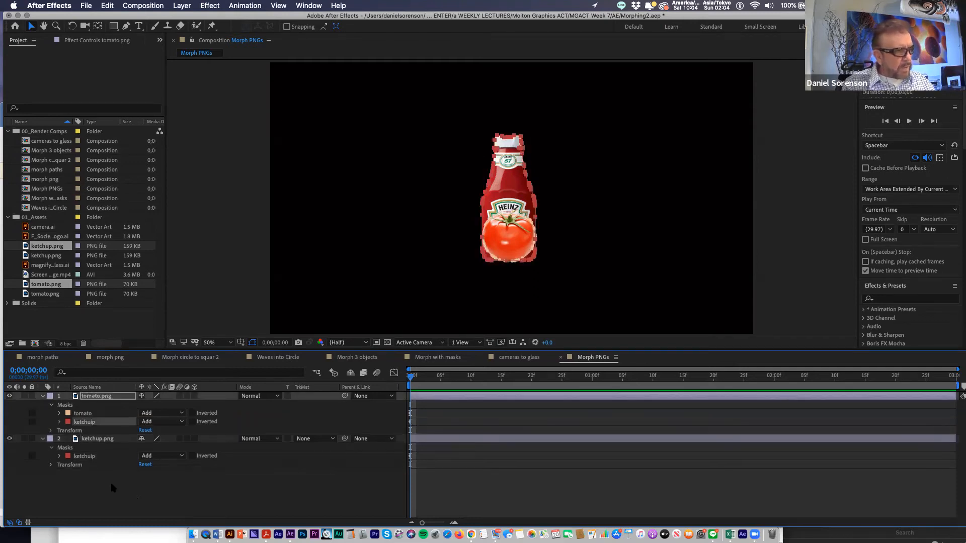
{"action": "left_click", "coordinate": [161, 422]}
{"action": "left_click", "coordinate": [158, 432]}
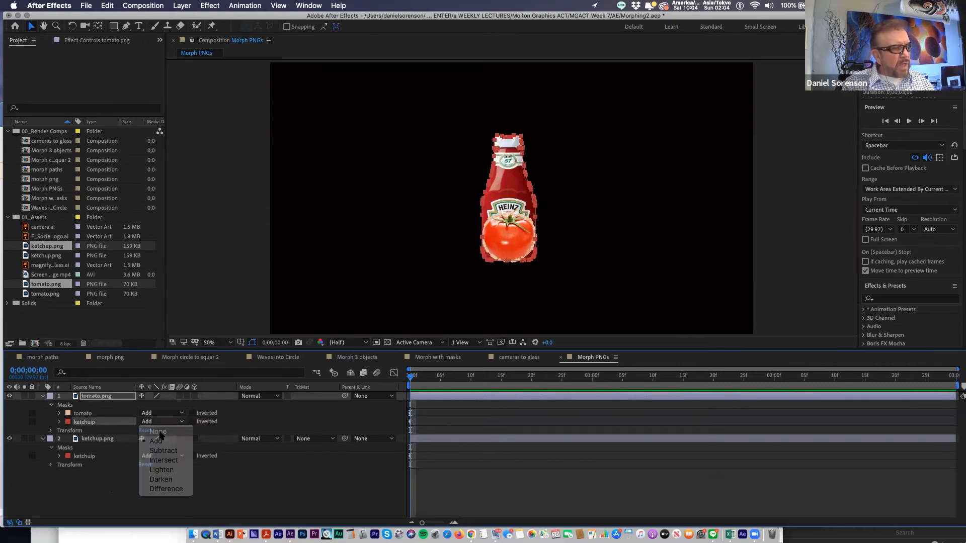
Copy the tomato mask onto the ketchup.png layer and set the copy's mask mode to None
{"action": "left_click", "coordinate": [82, 413]}
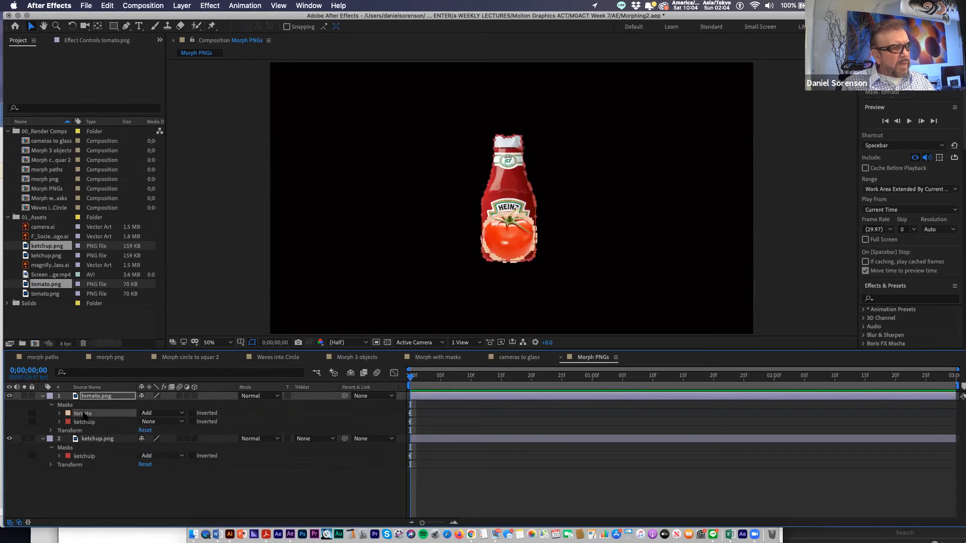
{"action": "left_click", "coordinate": [86, 440]}
{"action": "key", "text": "super+v"}
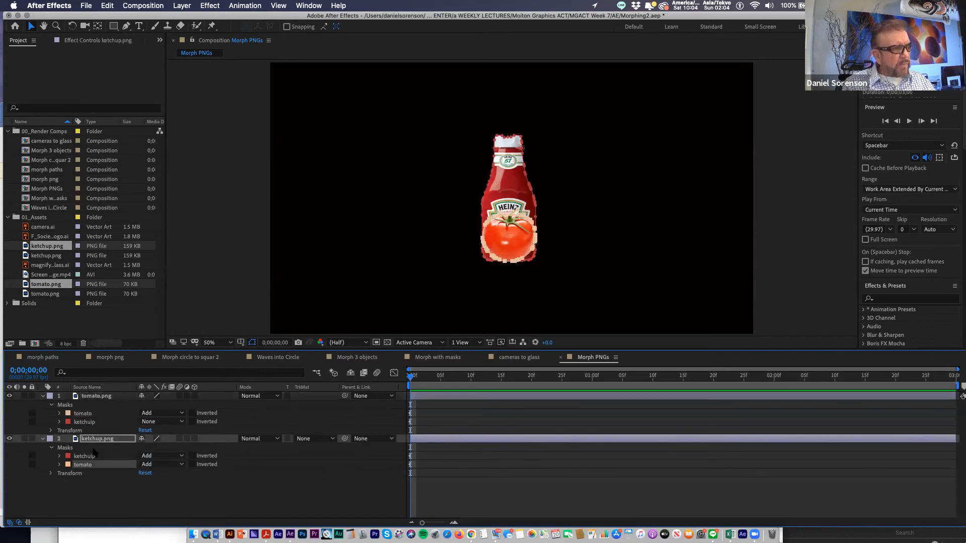
{"action": "left_click", "coordinate": [169, 464]}
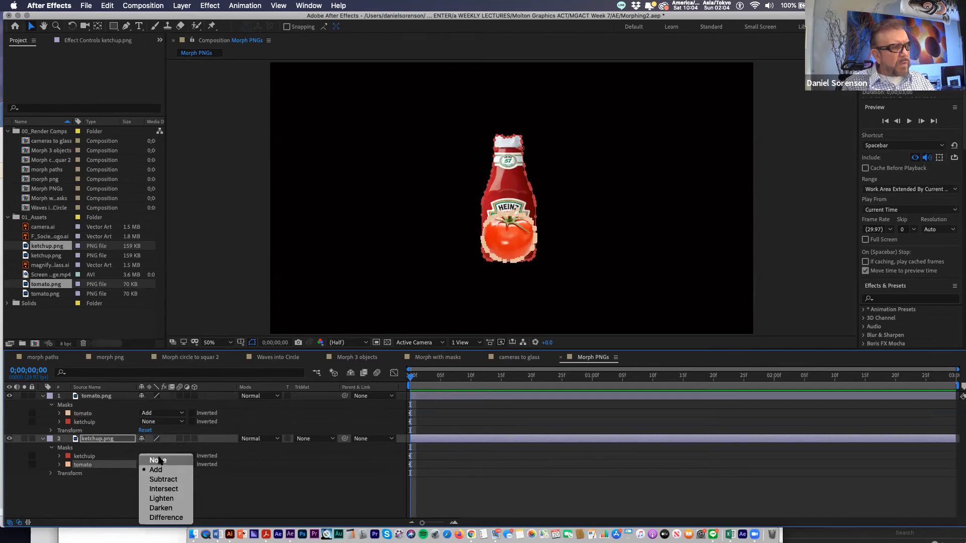
{"action": "left_click", "coordinate": [158, 461]}
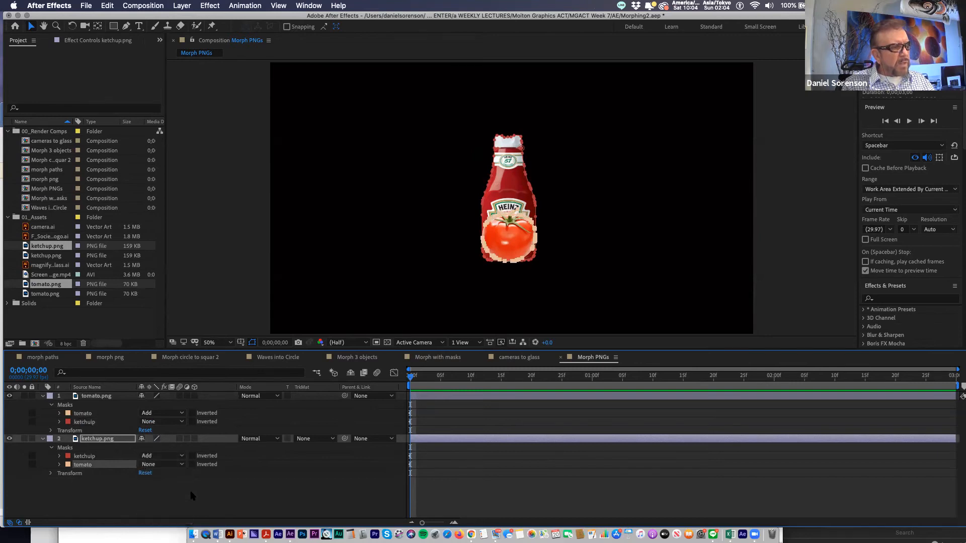
{"action": "left_click", "coordinate": [220, 507]}
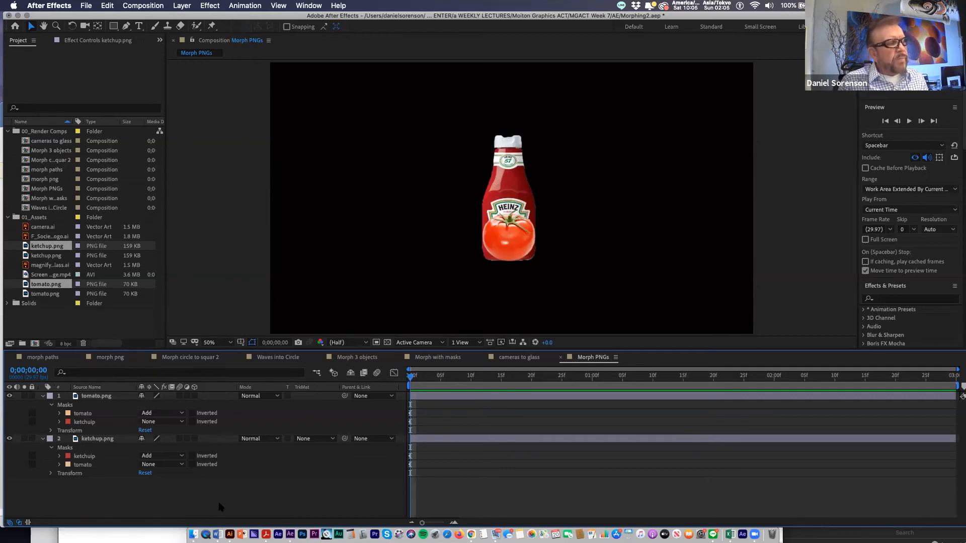
Apply the Reshape distort effect to the tomato.png layer
{"action": "left_click", "coordinate": [106, 396]}
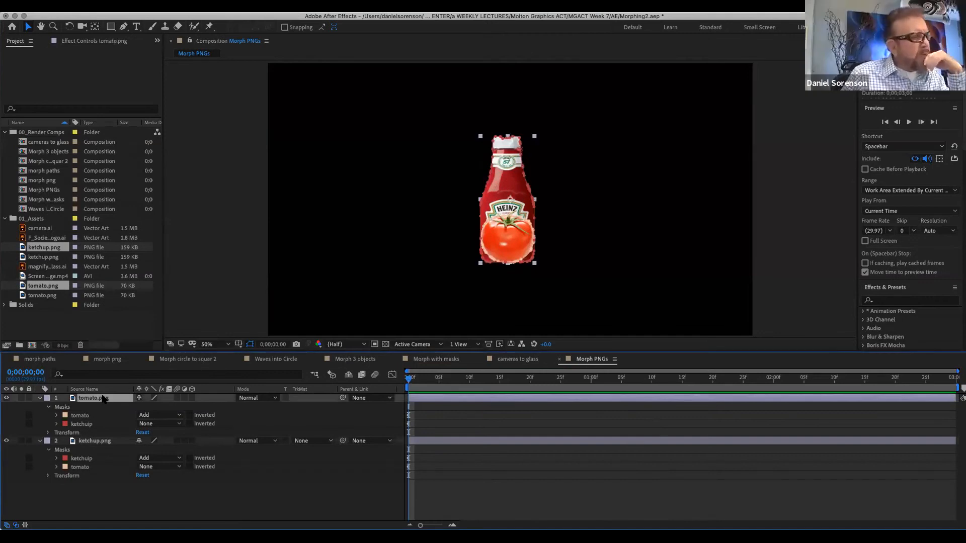
{"action": "left_click", "coordinate": [217, 14]}
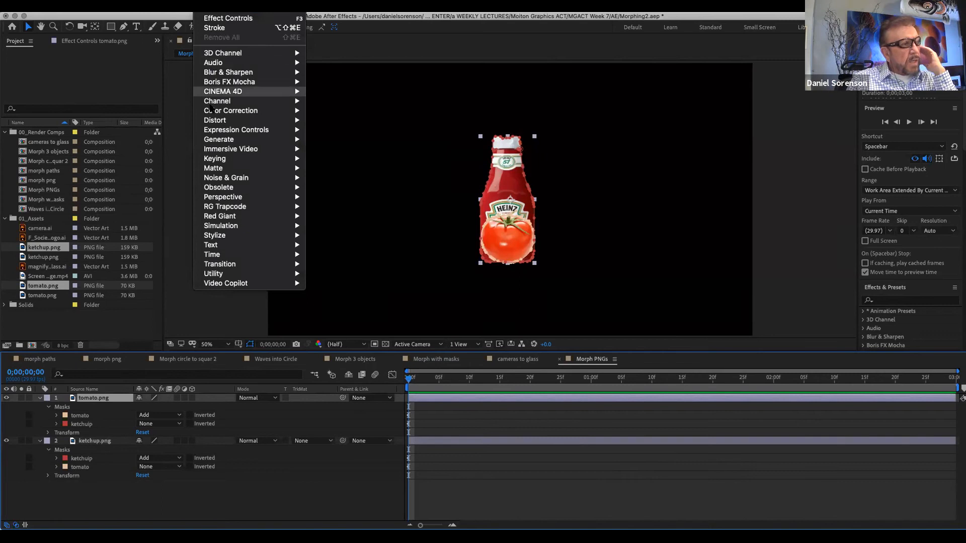
{"action": "mouse_move", "coordinate": [213, 120]}
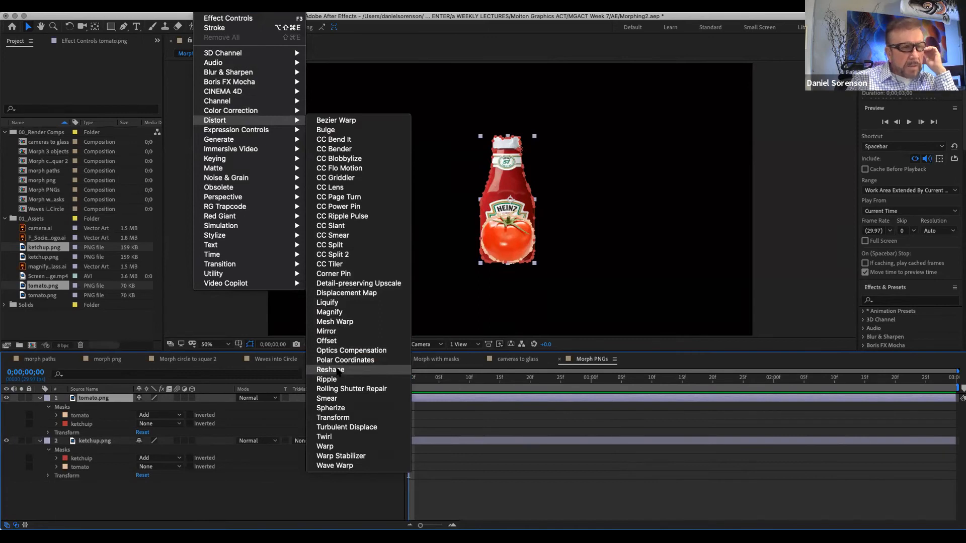
{"action": "left_click", "coordinate": [330, 370]}
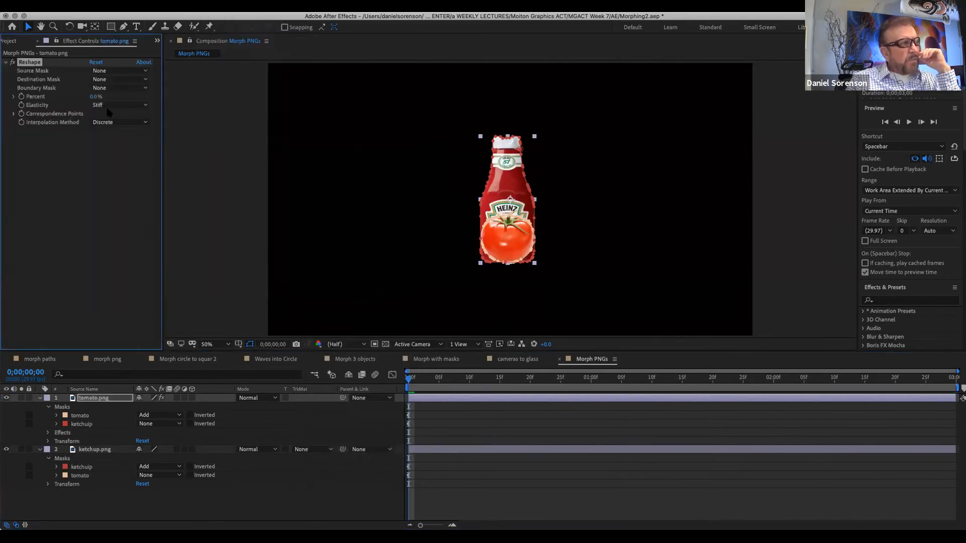
Configure Reshape on tomato.png with source mask tomato, destination mask ketchuip, elasticity Liquid and interpolation method Linear
{"action": "left_click", "coordinate": [128, 72]}
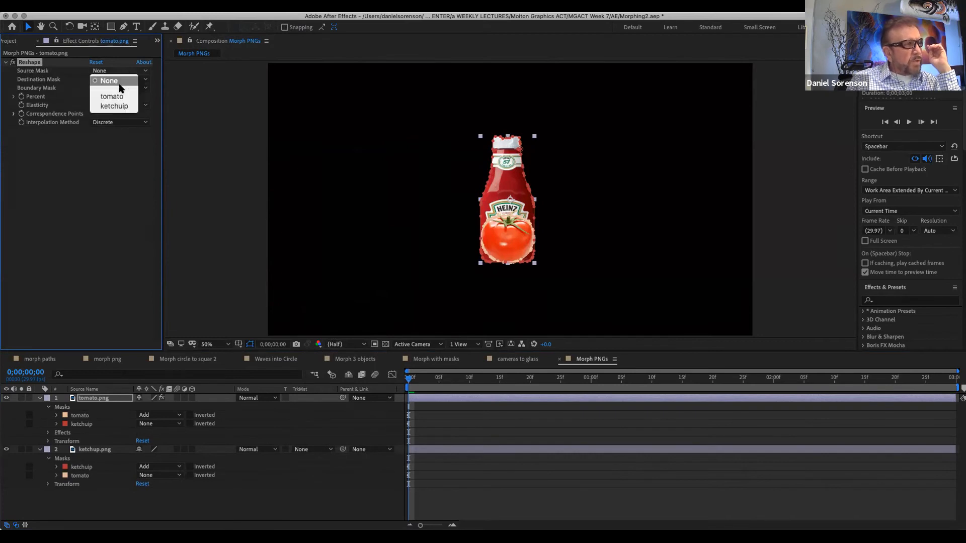
{"action": "left_click", "coordinate": [115, 94]}
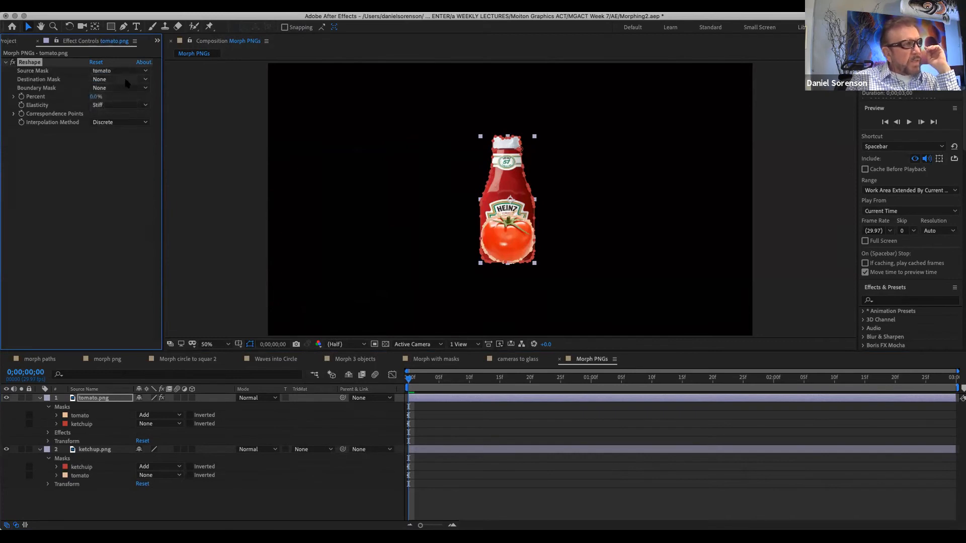
{"action": "left_click", "coordinate": [123, 79]}
{"action": "left_click", "coordinate": [121, 114]}
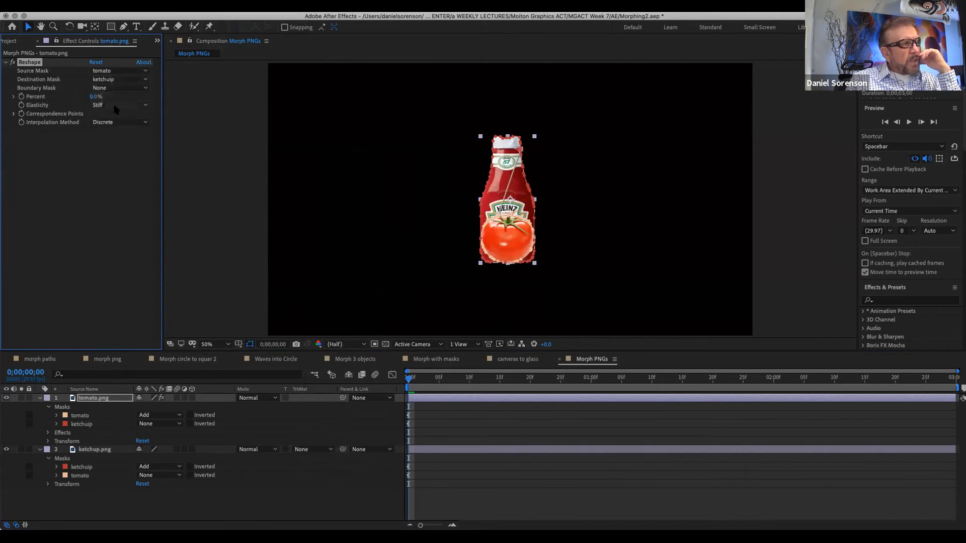
{"action": "left_click", "coordinate": [116, 106]}
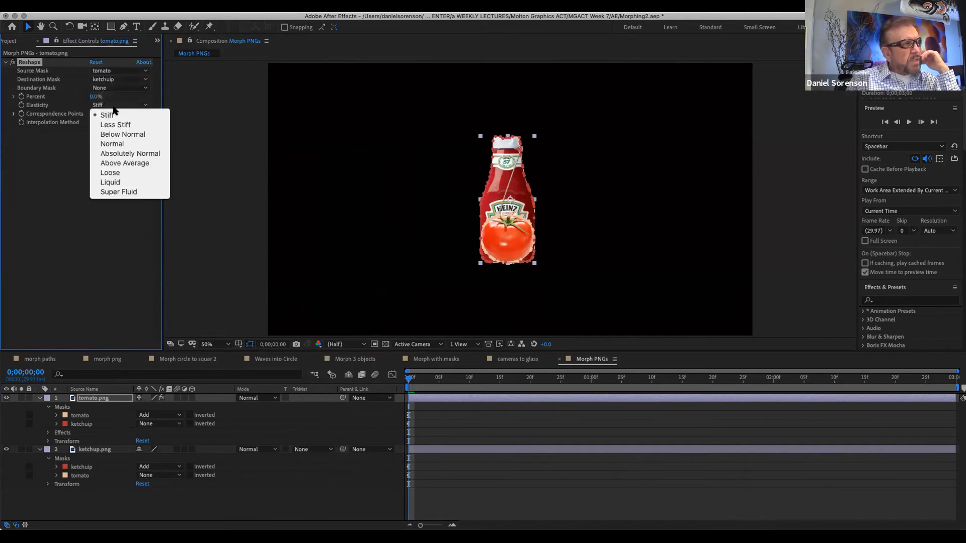
{"action": "left_click", "coordinate": [115, 180]}
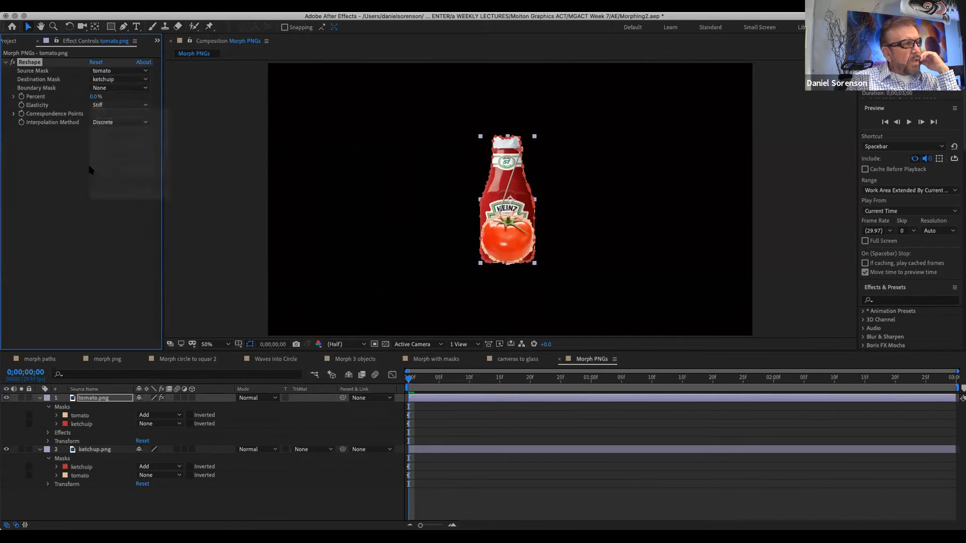
{"action": "left_click", "coordinate": [126, 124]}
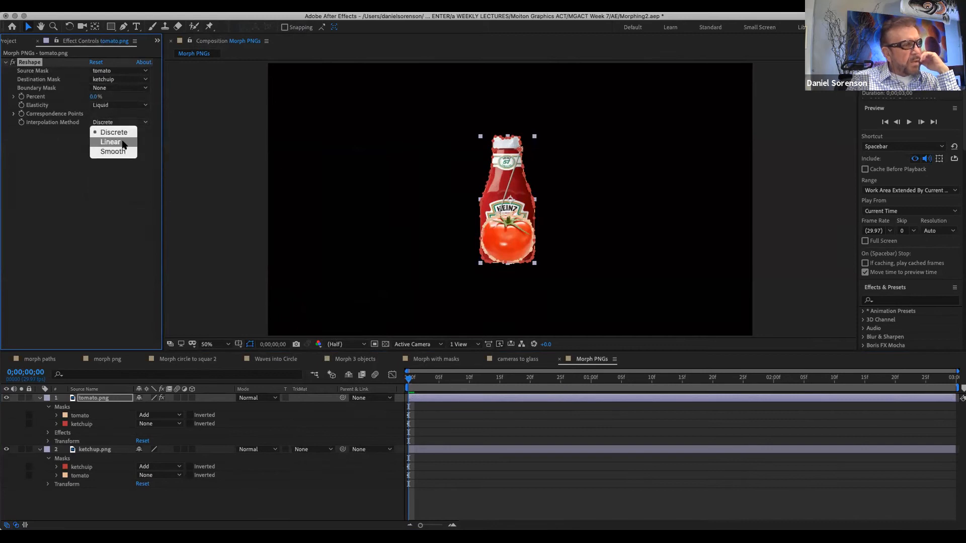
{"action": "left_click", "coordinate": [123, 143]}
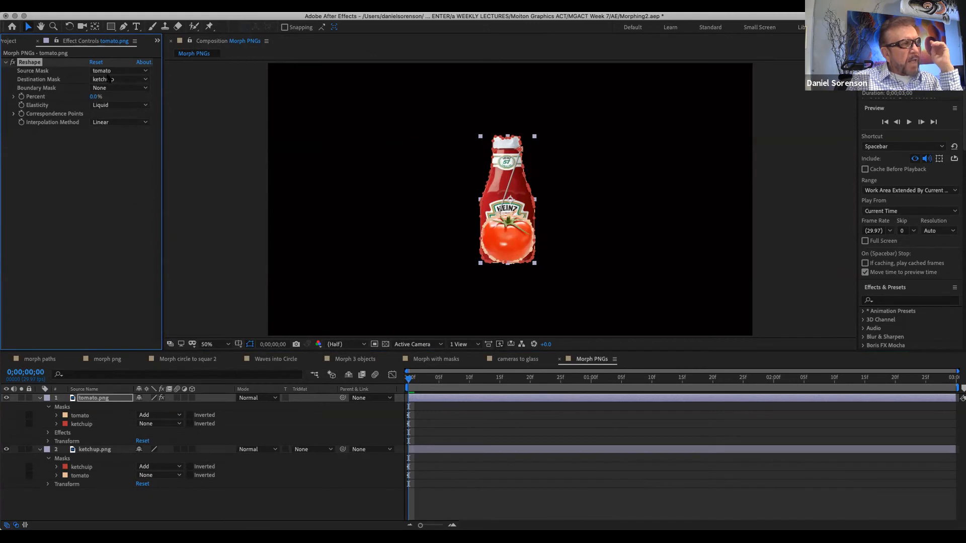
Keyframe the Reshape Percent of tomato.png at 0% on the first frame, and at 0;00;01;00 try a higher value and undo it
{"action": "left_click", "coordinate": [21, 96]}
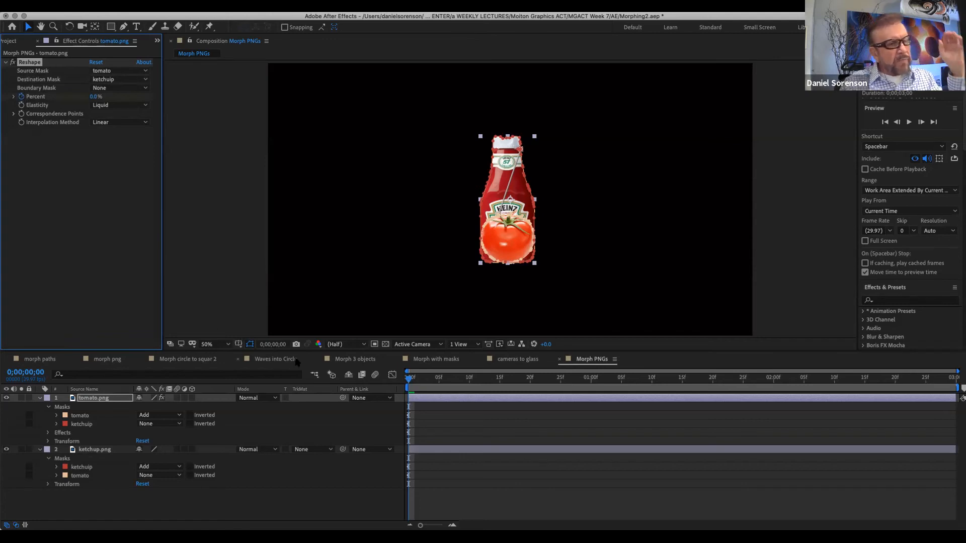
{"action": "left_click_drag", "start_coordinate": [410, 380], "coordinate": [589, 397]}
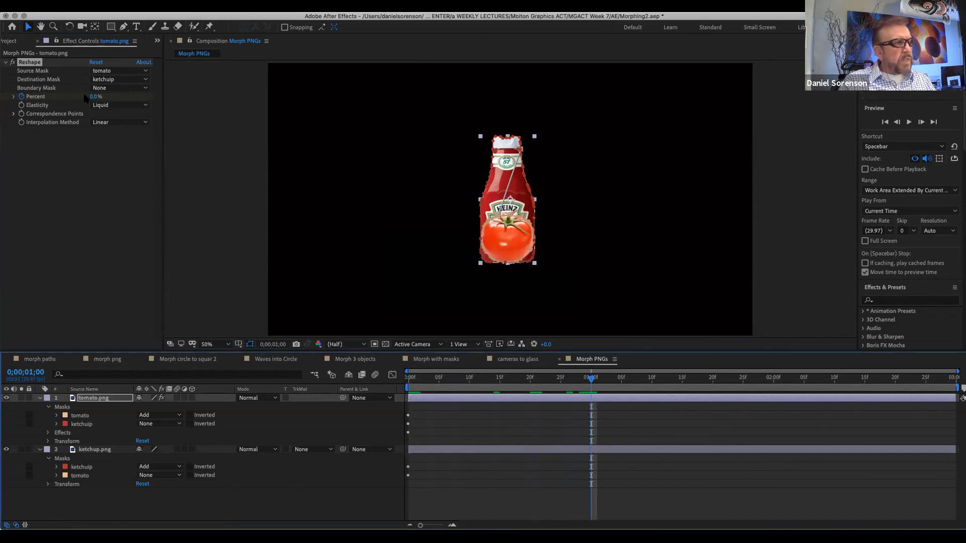
{"action": "left_click_drag", "start_coordinate": [96, 97], "coordinate": [254, 103]}
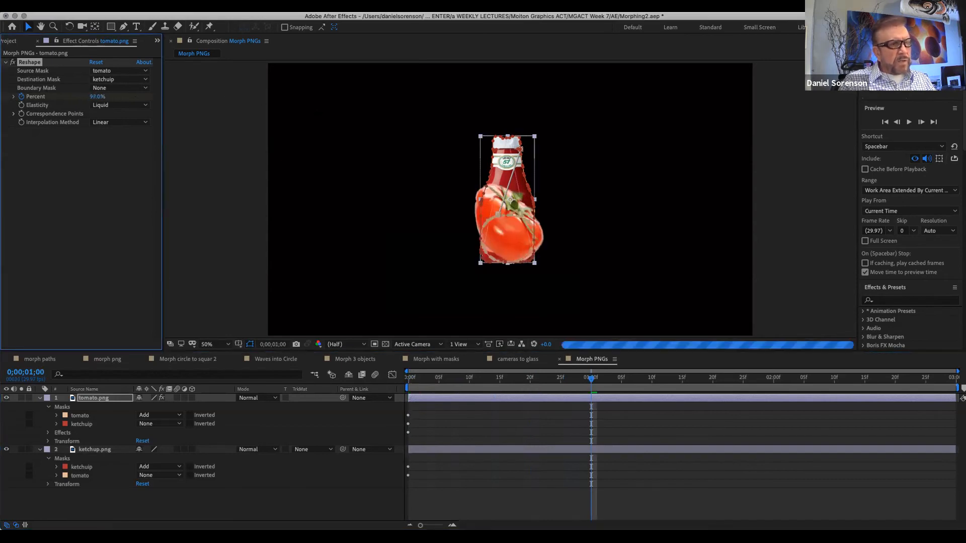
{"action": "key", "text": "super+z"}
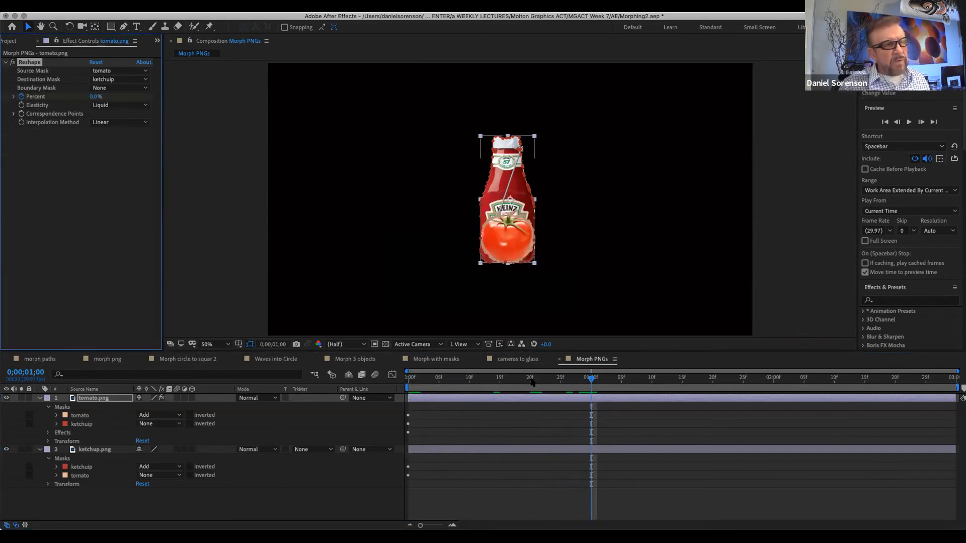
Move tomato.png's Reshape correspondence point to the left side of the bottle neck and place a second one on the neck's right side
{"action": "key", "text": "period"}
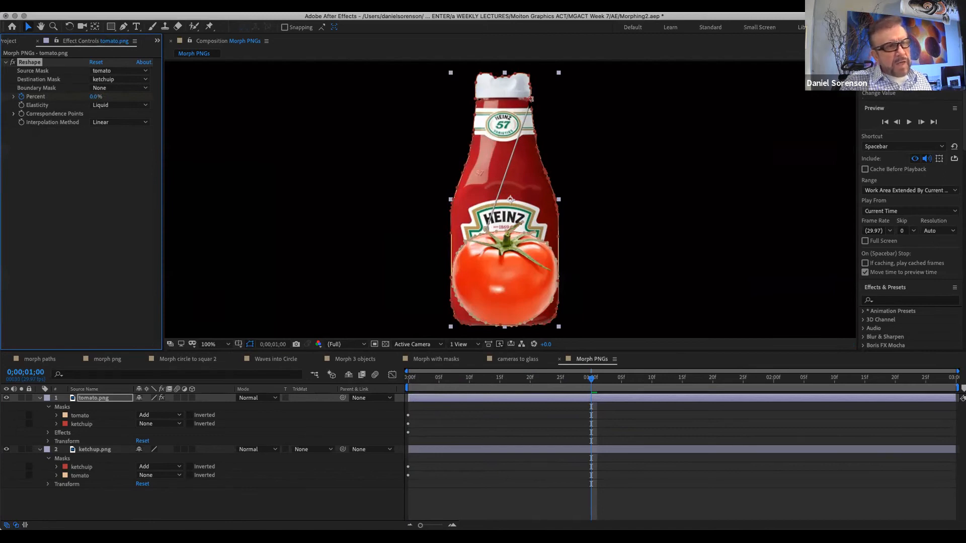
{"action": "left_click_drag", "start_coordinate": [531, 99], "coordinate": [477, 90]}
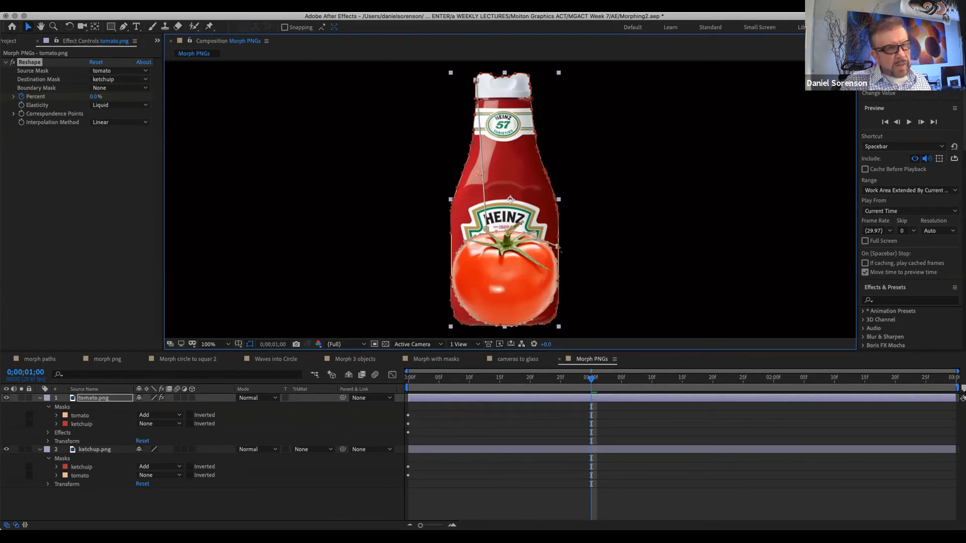
{"action": "left_click_drag", "start_coordinate": [558, 247], "coordinate": [536, 122]}
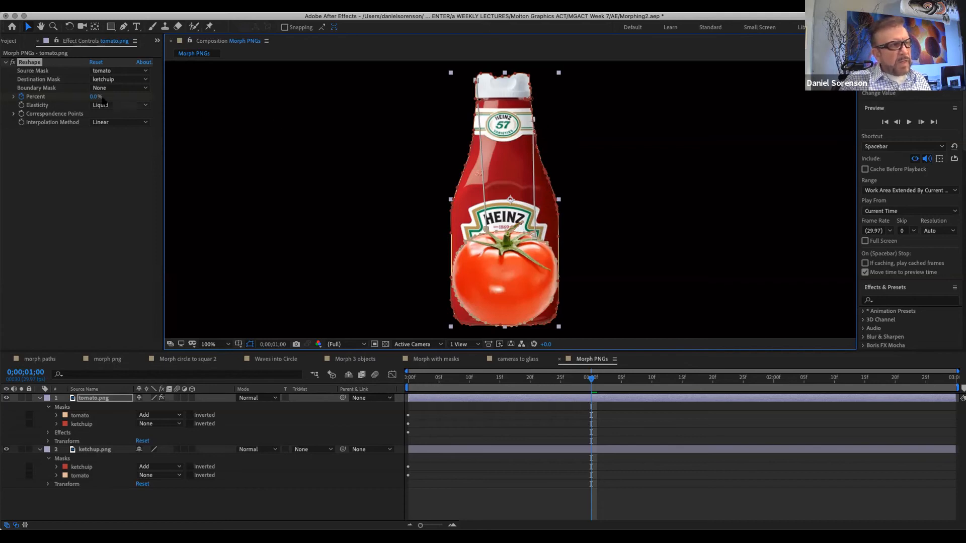
Set tomato.png's Reshape Percent to 99% at 0;00;01;00 and, at 0;00;00;13, raise the right correspondence point on the bottle neck
{"action": "left_click_drag", "start_coordinate": [93, 96], "coordinate": [132, 97]}
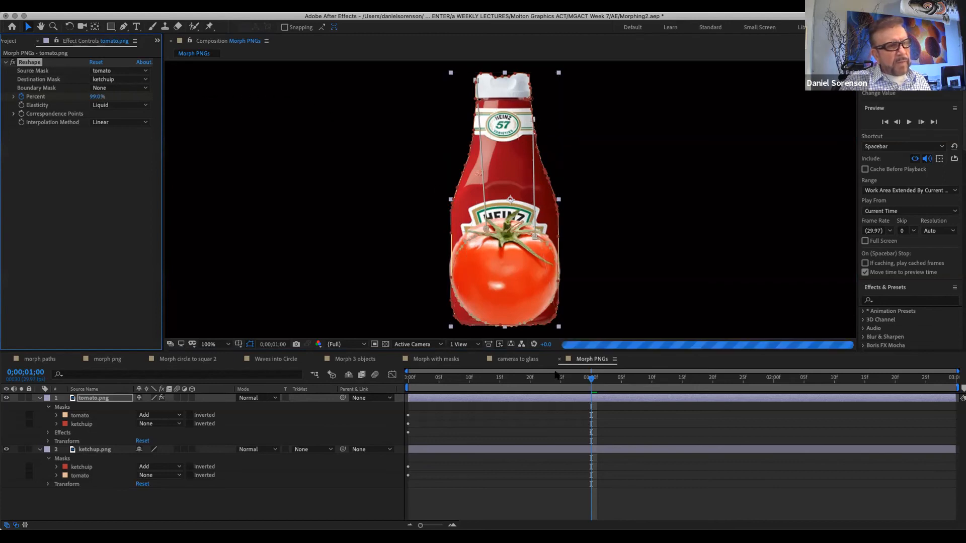
{"action": "left_click", "coordinate": [507, 379]}
{"action": "left_click_drag", "start_coordinate": [514, 381], "coordinate": [487, 404]}
{"action": "mouse_move", "coordinate": [532, 119]}
{"action": "left_mouse_down"}
{"action": "mouse_move", "coordinate": [555, 196]}
{"action": "mouse_move", "coordinate": [535, 161]}
{"action": "mouse_move", "coordinate": [531, 100]}
{"action": "left_mouse_up"}
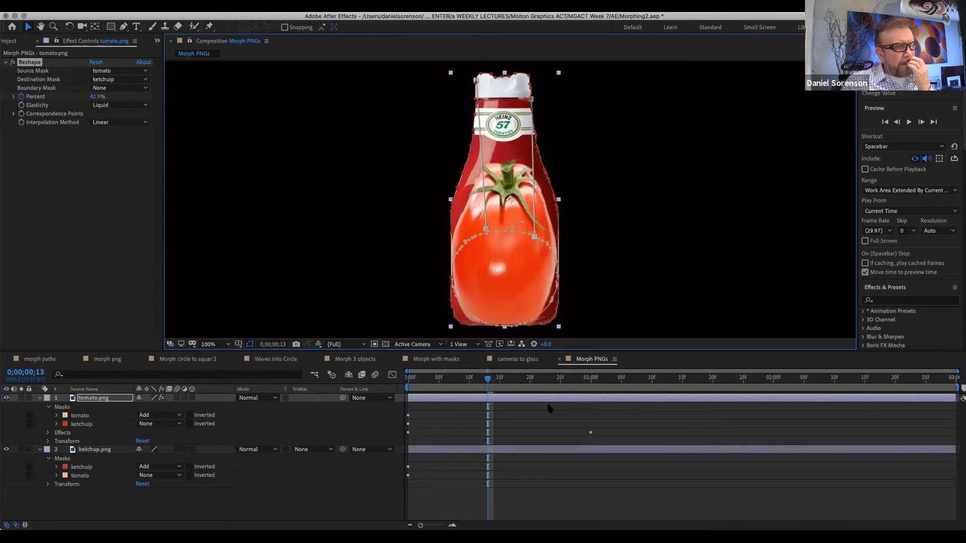
Hide the tomato.png layer, apply the Reshape effect to ketchup.png and show its effect settings
{"action": "left_click", "coordinate": [6, 398]}
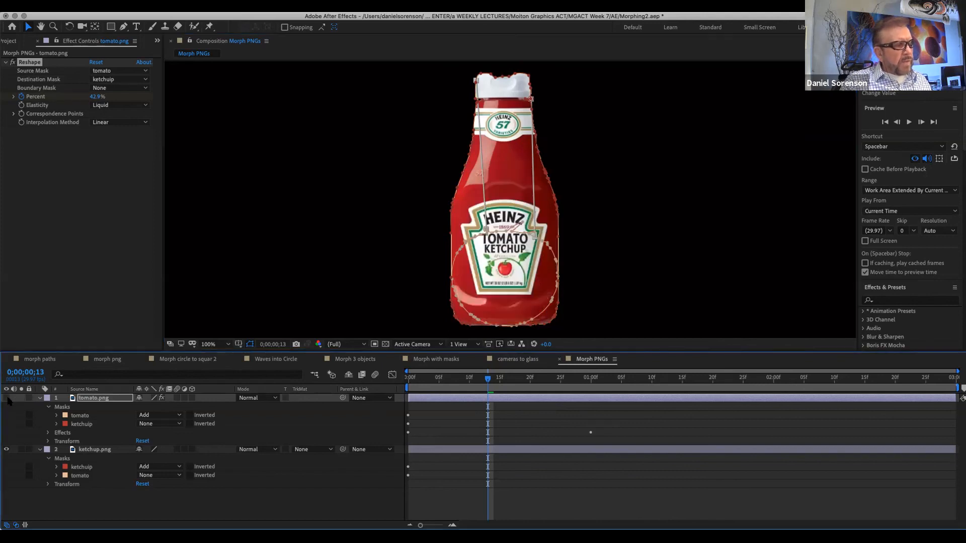
{"action": "left_click", "coordinate": [85, 451]}
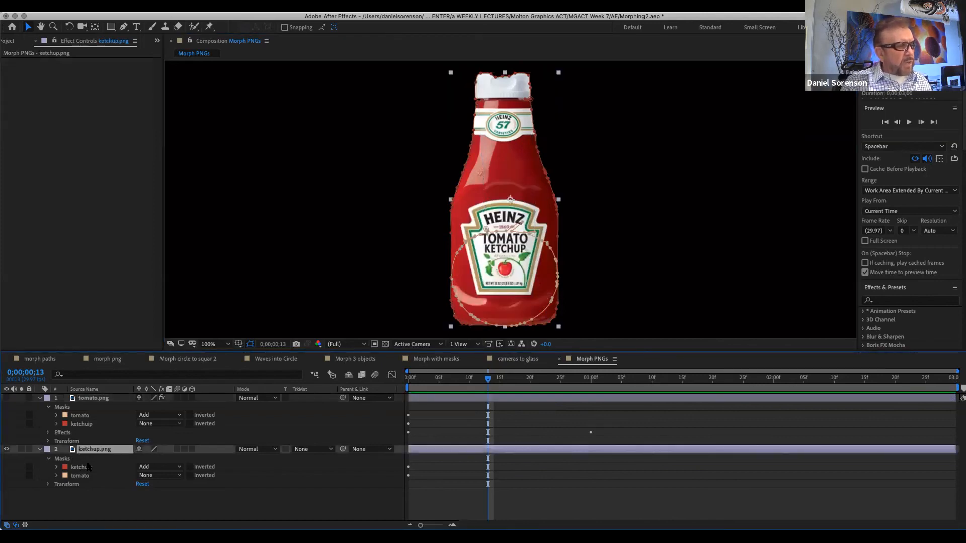
{"action": "left_click", "coordinate": [210, 6]}
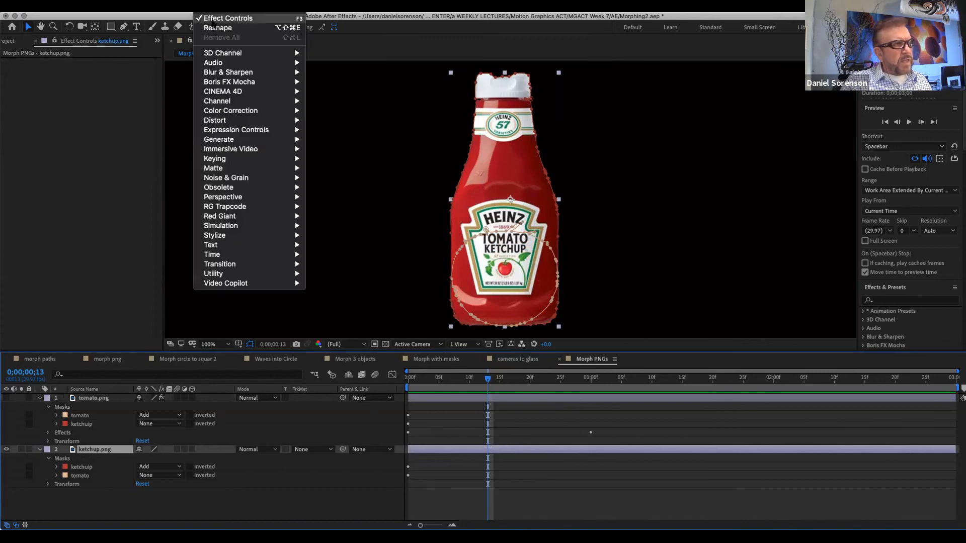
{"action": "left_click", "coordinate": [227, 29]}
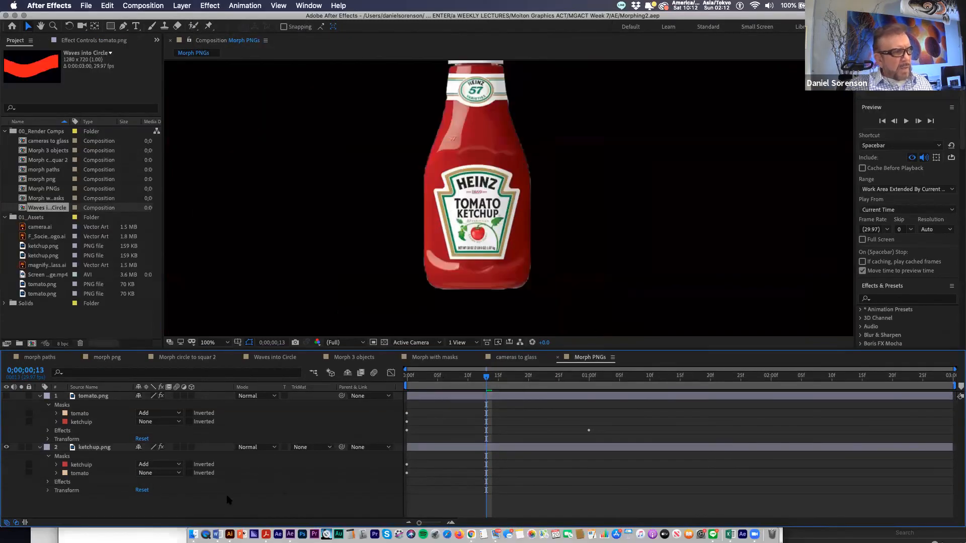
{"action": "left_click", "coordinate": [101, 447]}
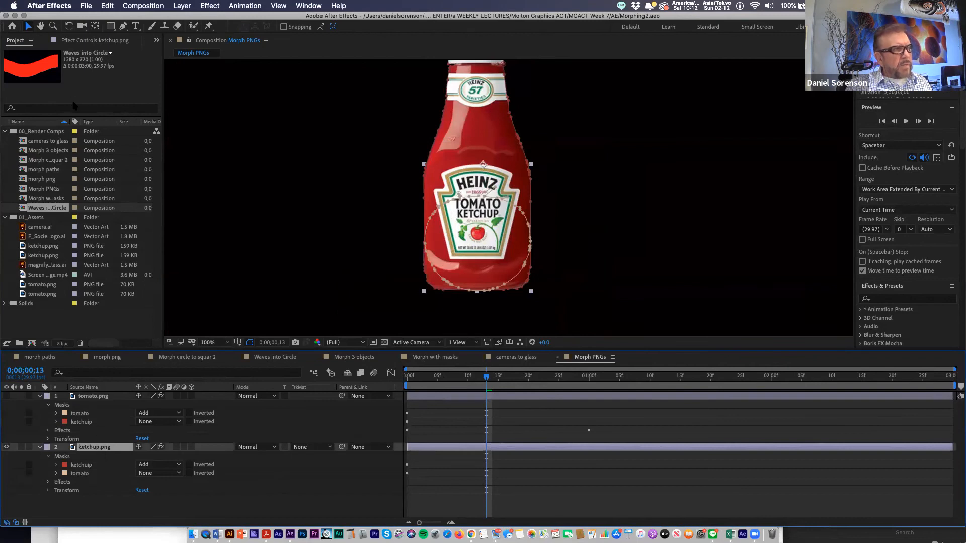
{"action": "left_click", "coordinate": [93, 44]}
{"action": "left_click", "coordinate": [29, 62]}
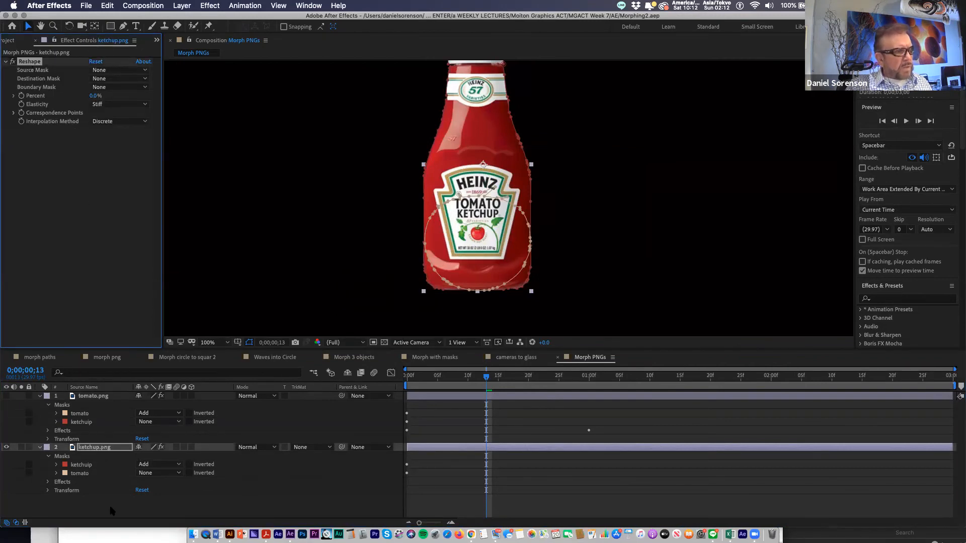
Configure Reshape on ketchup.png with source mask ketchuip, destination mask tomato, elasticity Liquid and interpolation method Linear
{"action": "left_click", "coordinate": [116, 79]}
{"action": "left_click", "coordinate": [114, 96]}
{"action": "left_click", "coordinate": [113, 80]}
{"action": "left_click", "coordinate": [116, 115]}
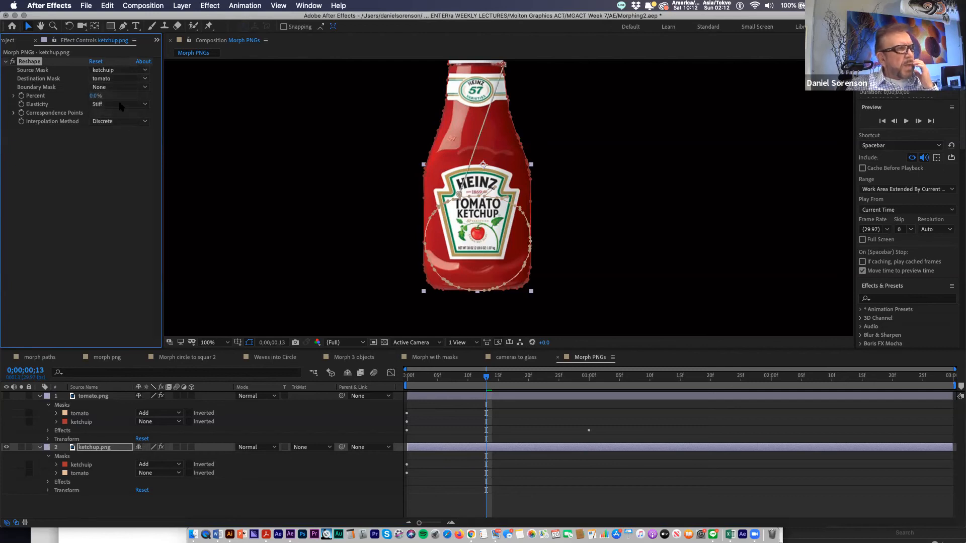
{"action": "left_click", "coordinate": [121, 104]}
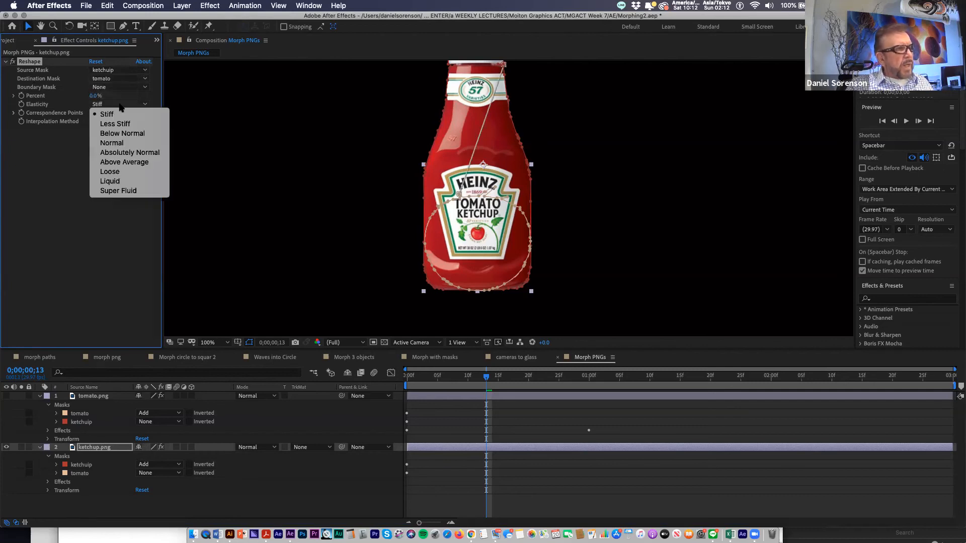
{"action": "left_click", "coordinate": [121, 180]}
{"action": "left_click", "coordinate": [124, 122]}
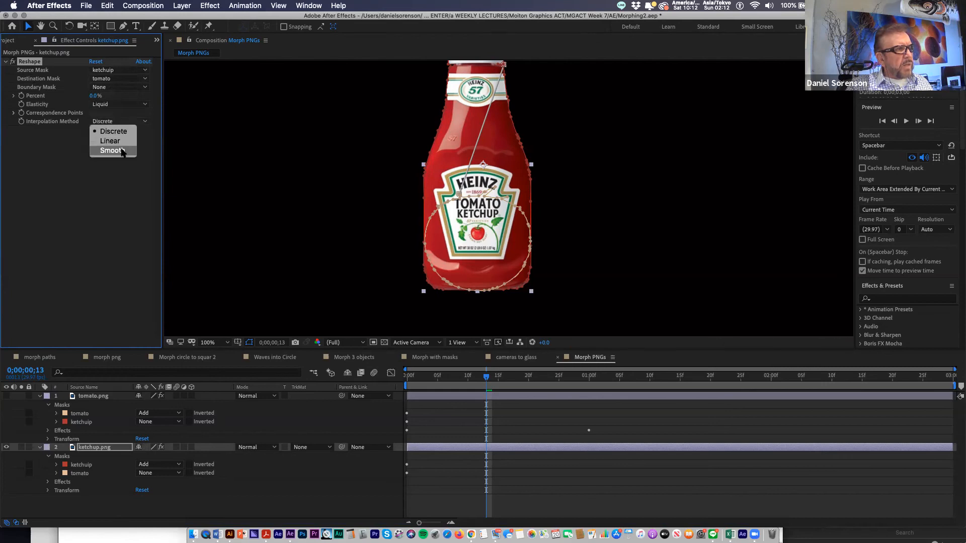
{"action": "left_click", "coordinate": [110, 141]}
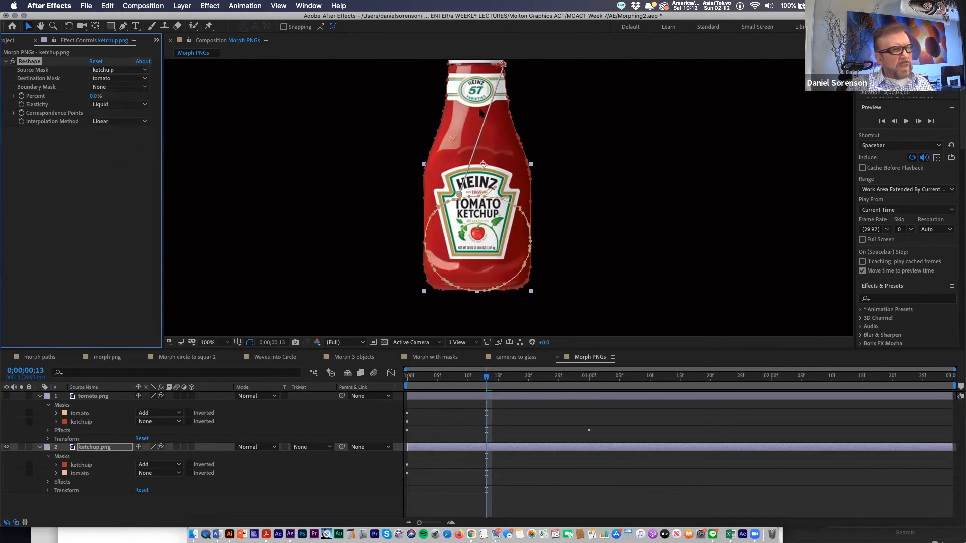
Move ketchup.png's Reshape correspondence point to the left of the bottle neck and add a second one on the neck's right side
{"action": "left_click_drag", "start_coordinate": [511, 71], "coordinate": [455, 117]}
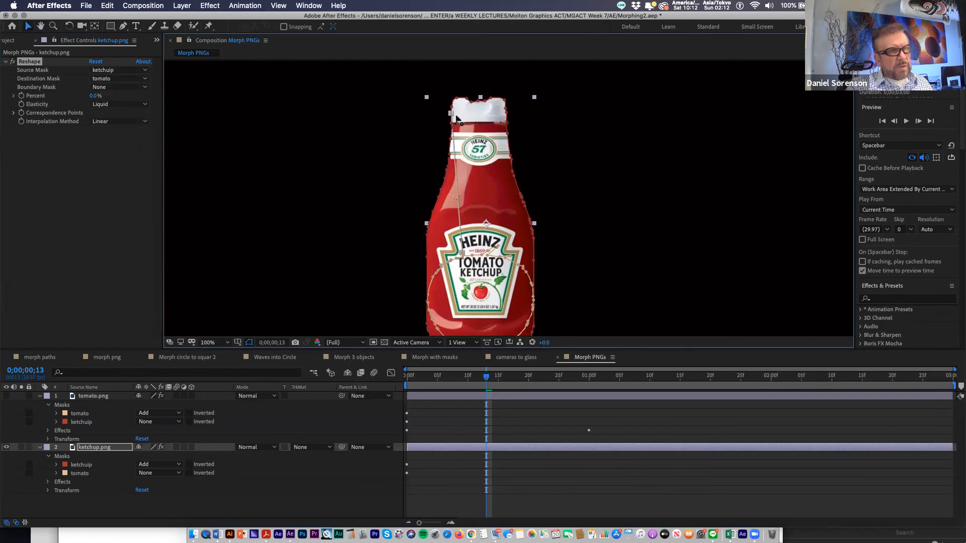
{"action": "left_click", "coordinate": [512, 263], "text": "alt"}
{"action": "left_click_drag", "start_coordinate": [534, 272], "coordinate": [510, 146]}
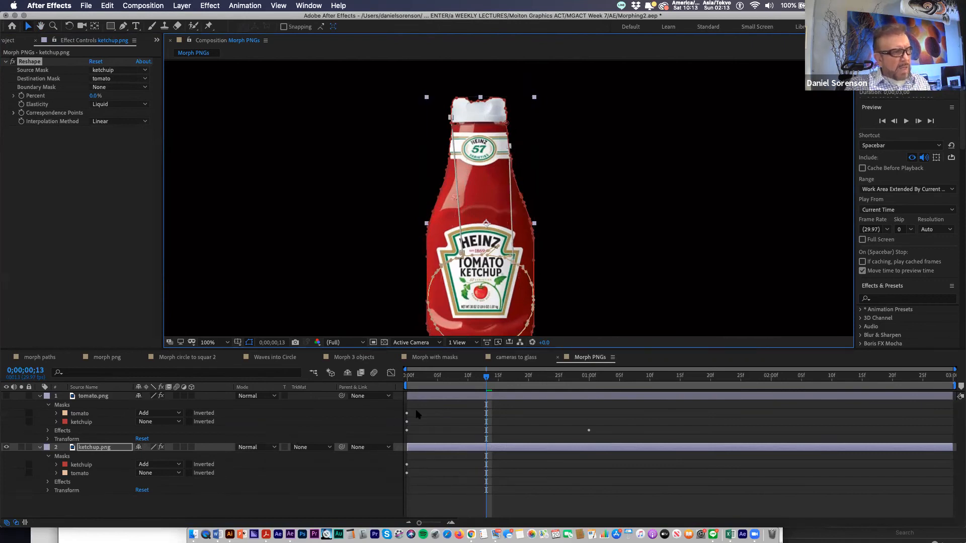
Set tomato.png's Reshape Percent to 0% at 0;00;01;00 and 100% at 0;00;00;00
{"action": "left_click", "coordinate": [590, 379]}
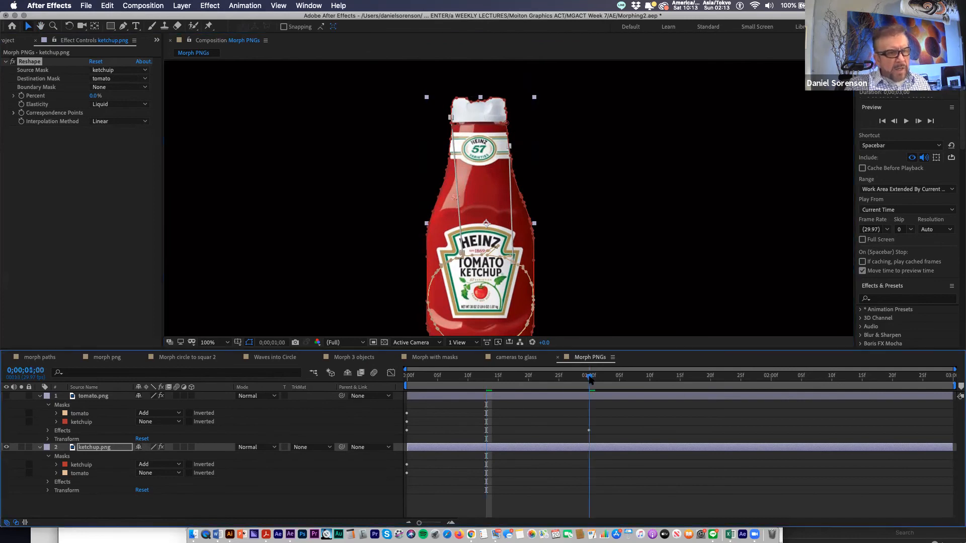
{"action": "left_click", "coordinate": [580, 398]}
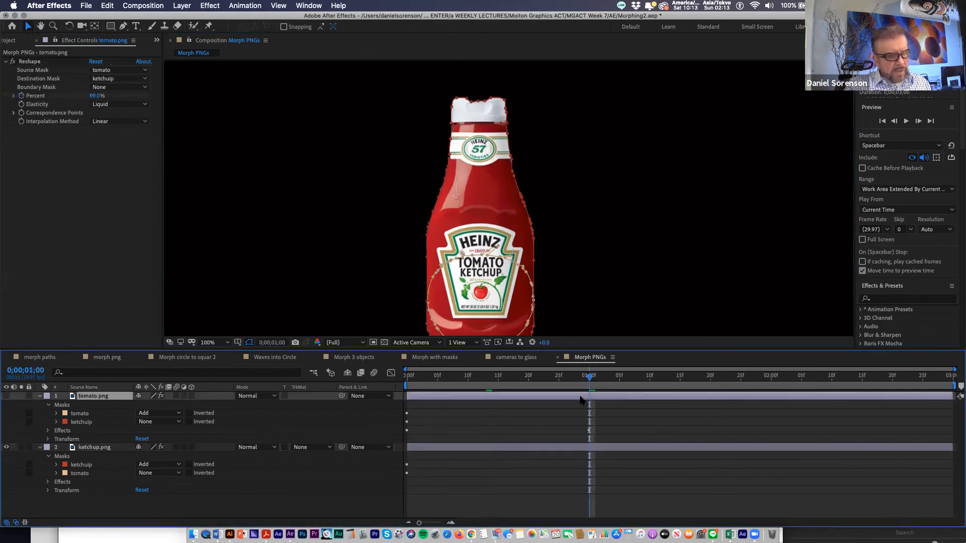
{"action": "key", "text": "u"}
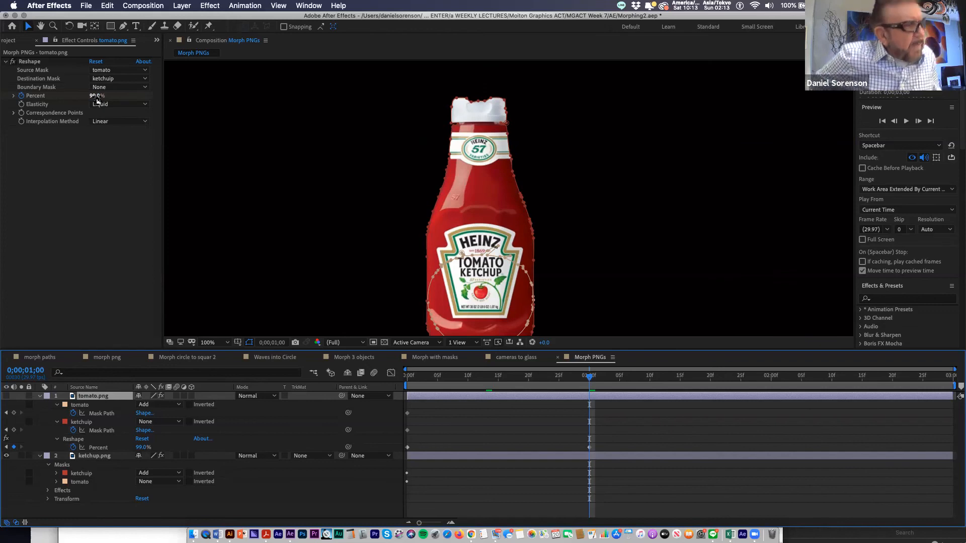
{"action": "left_click_drag", "start_coordinate": [97, 99], "coordinate": [3, 115]}
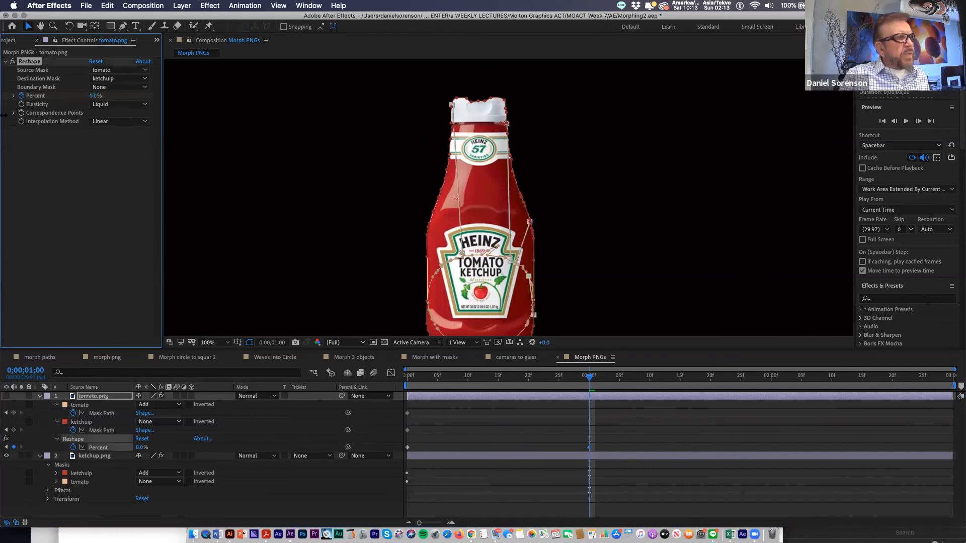
{"action": "left_click", "coordinate": [408, 379]}
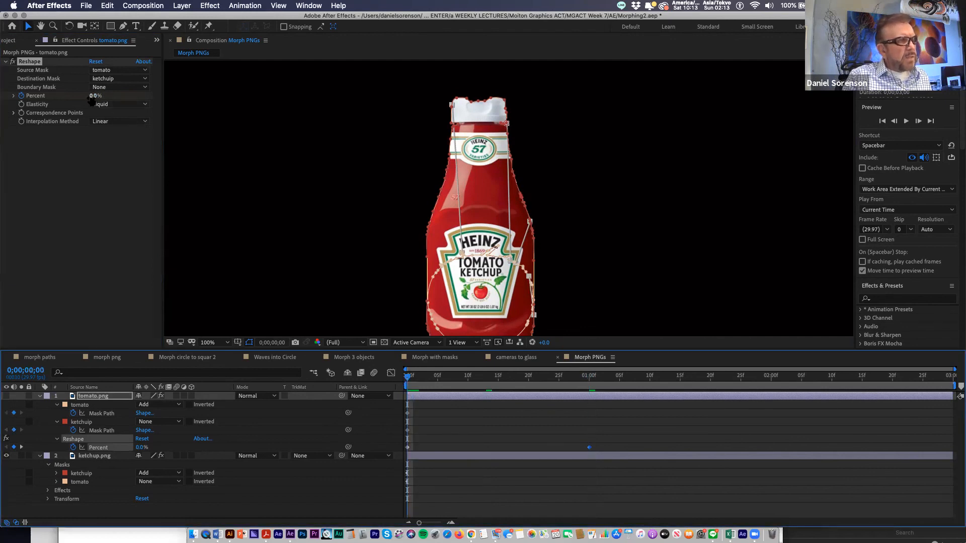
Keyframe ketchup.png's Reshape Percent at 100% at 0;00;00;00 and 0% at 0;00;01;00
{"action": "key", "text": "super+Down"}
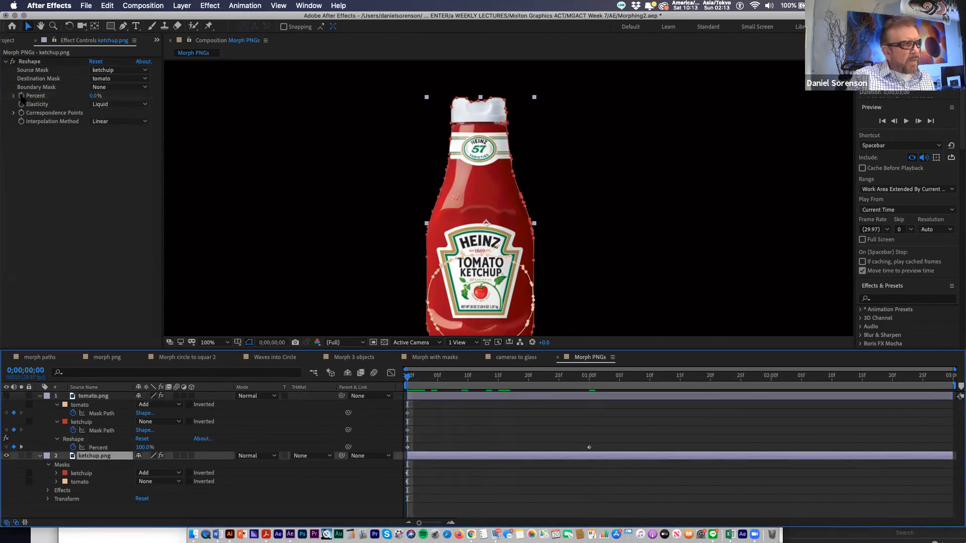
{"action": "left_click", "coordinate": [94, 96]}
{"action": "type", "text": "100"}
{"action": "key", "text": "Return"}
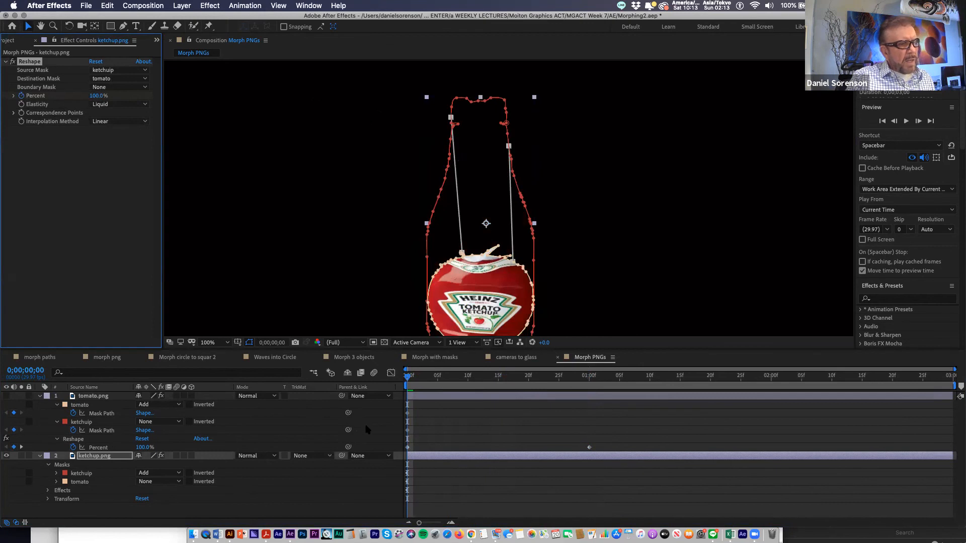
{"action": "left_click", "coordinate": [593, 384]}
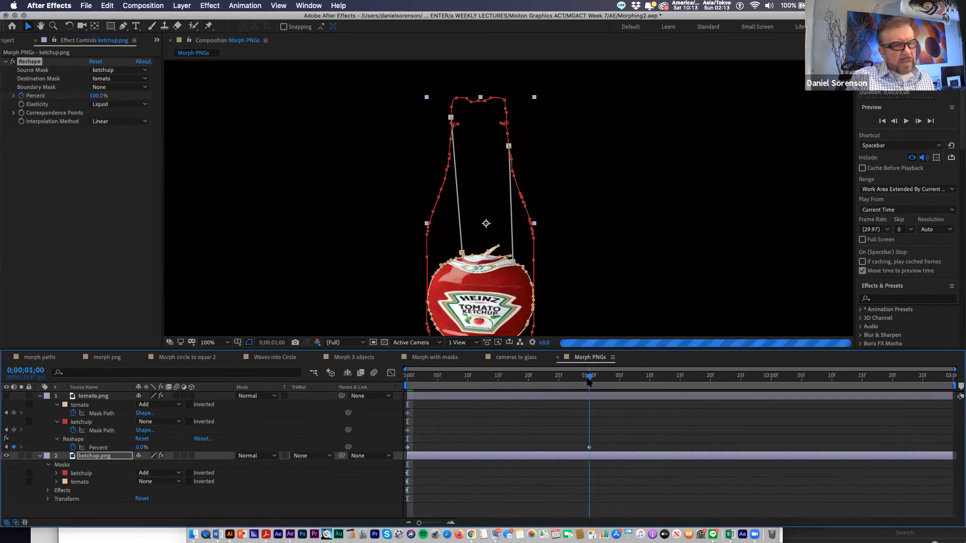
{"action": "left_click", "coordinate": [97, 96]}
{"action": "type", "text": "0"}
{"action": "key", "text": "Return"}
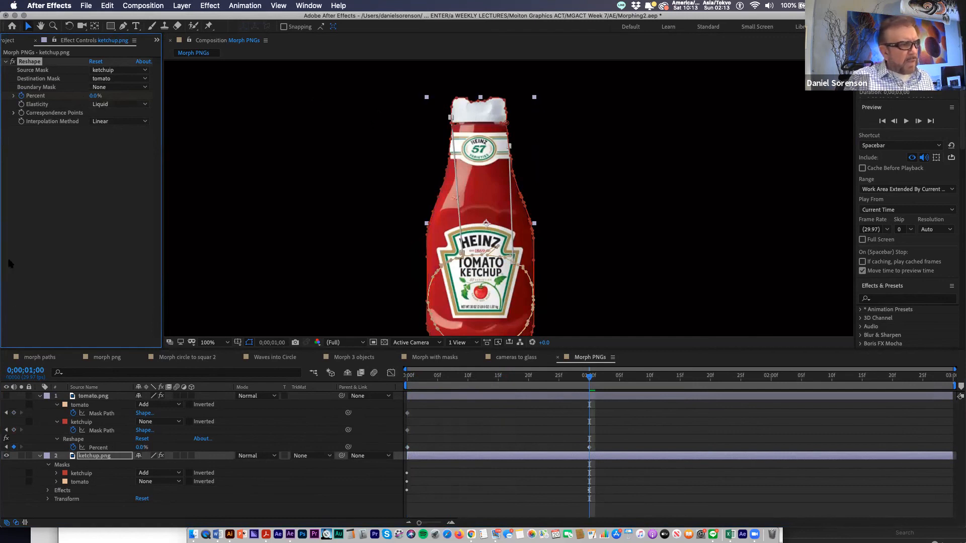
Show the tomato.png layer and set its Reshape Percent to 0% at 0;00;00;00 and 100% at 0;00;01;00
{"action": "left_click", "coordinate": [6, 396]}
{"action": "left_click", "coordinate": [89, 398]}
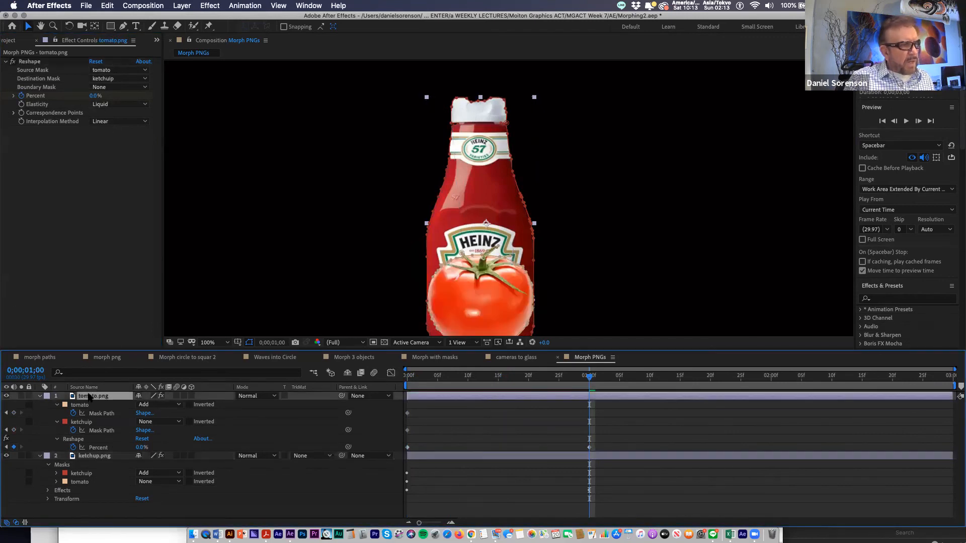
{"action": "left_click_drag", "start_coordinate": [413, 375], "coordinate": [389, 396]}
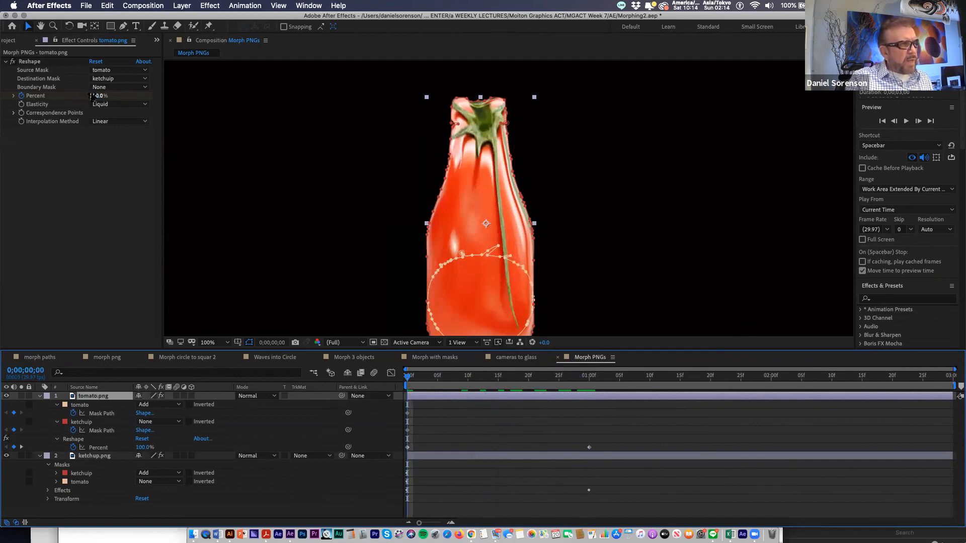
{"action": "left_click", "coordinate": [96, 96]}
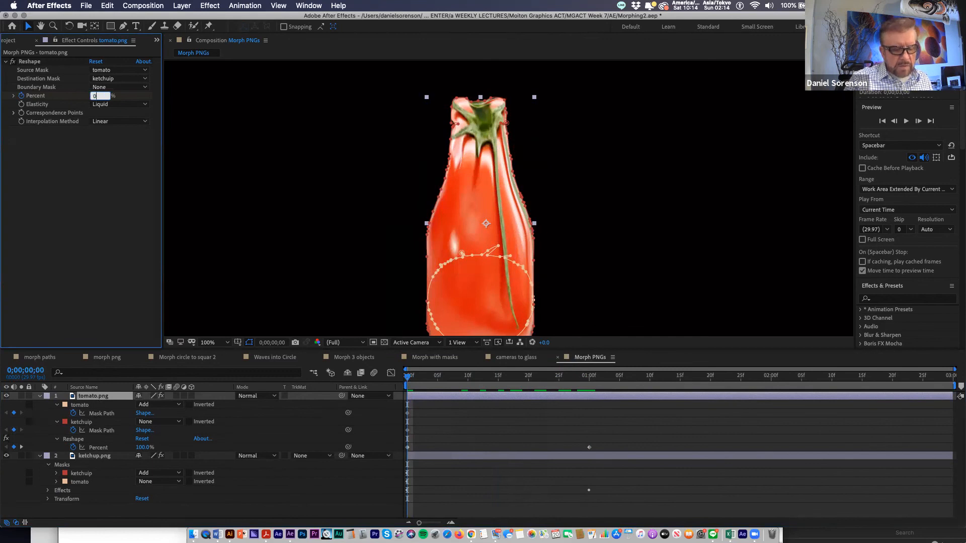
{"action": "key", "text": "Return"}
{"action": "left_click", "coordinate": [583, 376]}
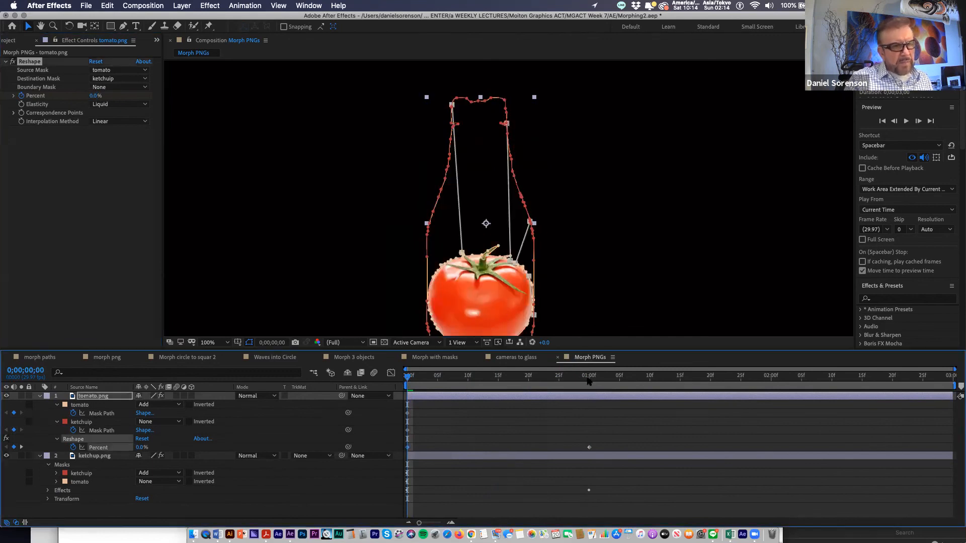
{"action": "left_click", "coordinate": [94, 96]}
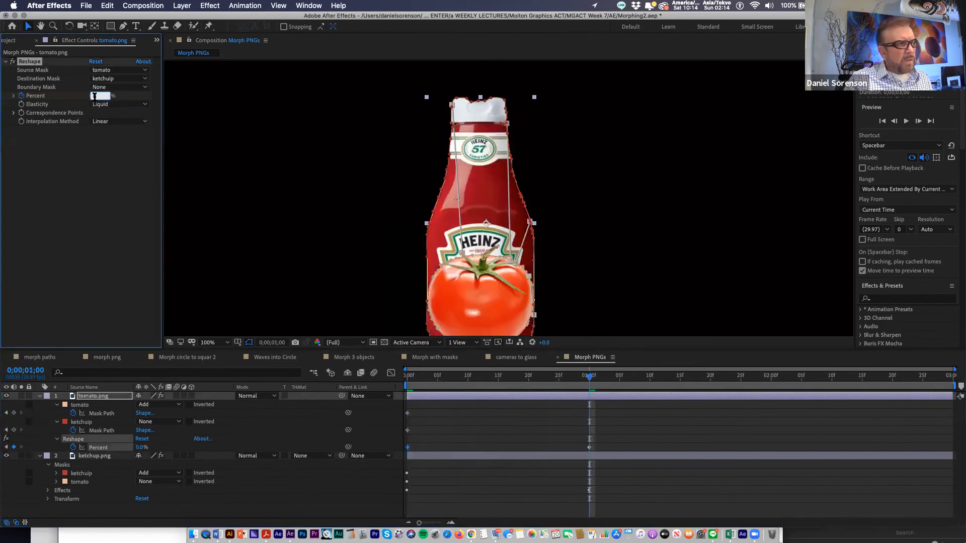
{"action": "key", "text": "Return"}
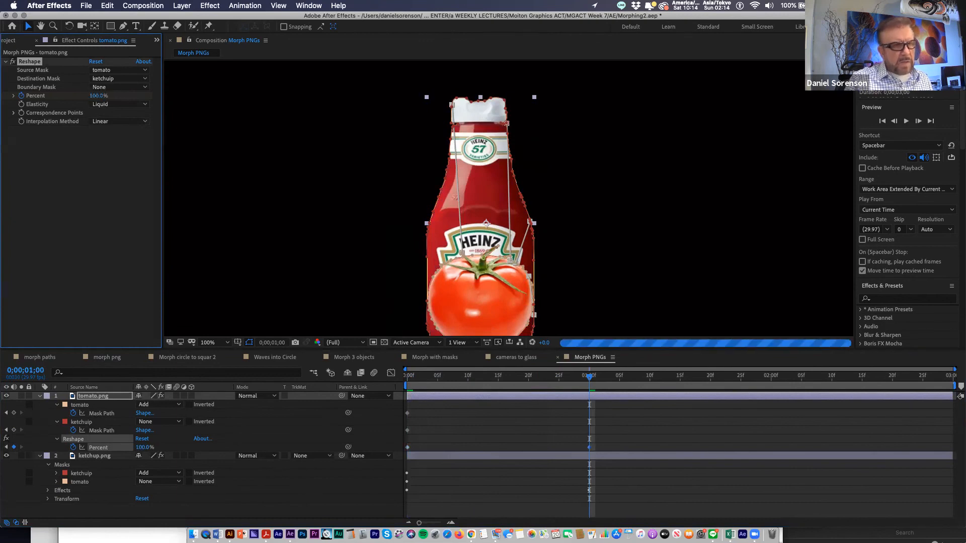
Keyframe tomato.png's Opacity at 100% at 0;00;00;11 and 0% at 0;00;00;23
{"action": "left_click", "coordinate": [433, 463]}
{"action": "left_click_drag", "start_coordinate": [418, 379], "coordinate": [474, 381]}
{"action": "left_click", "coordinate": [468, 397]}
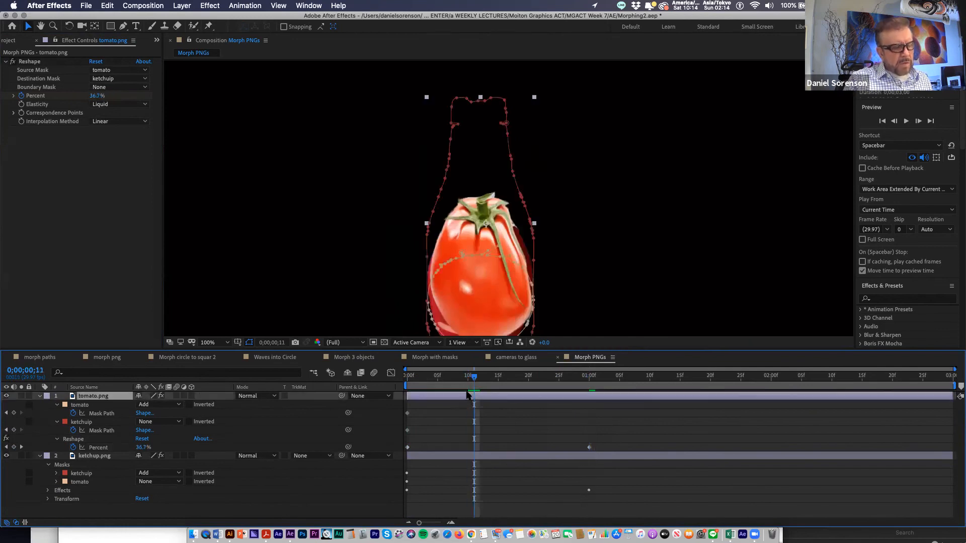
{"action": "key", "text": "t"}
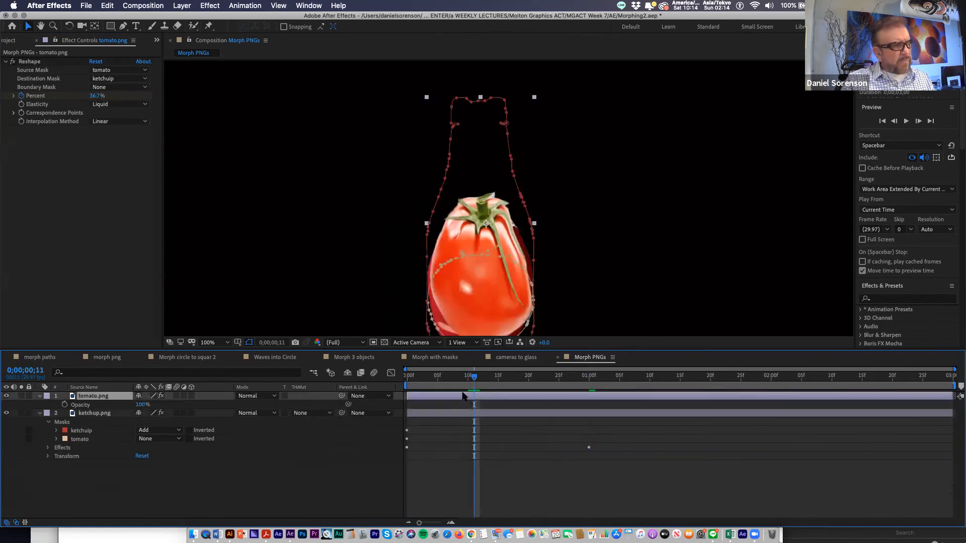
{"action": "left_click", "coordinate": [64, 405]}
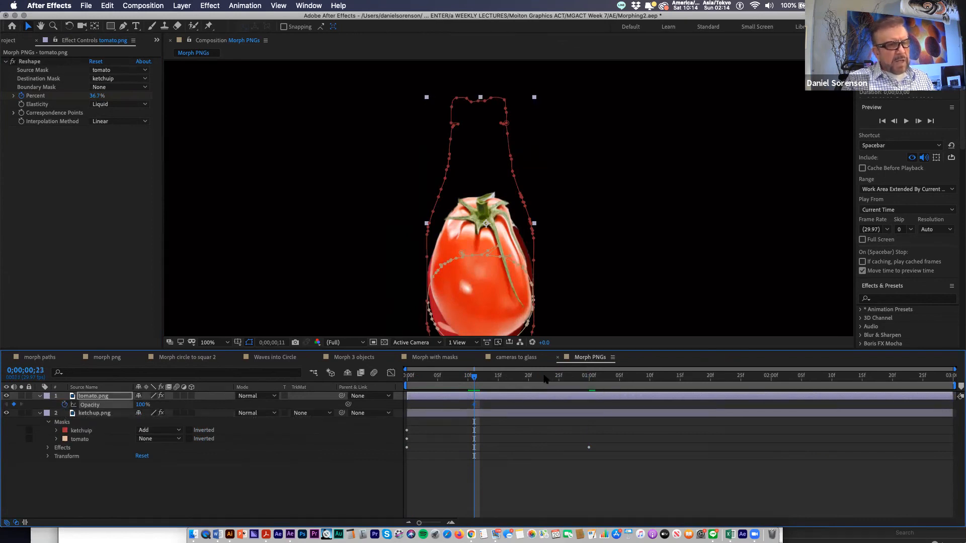
{"action": "left_click", "coordinate": [545, 378]}
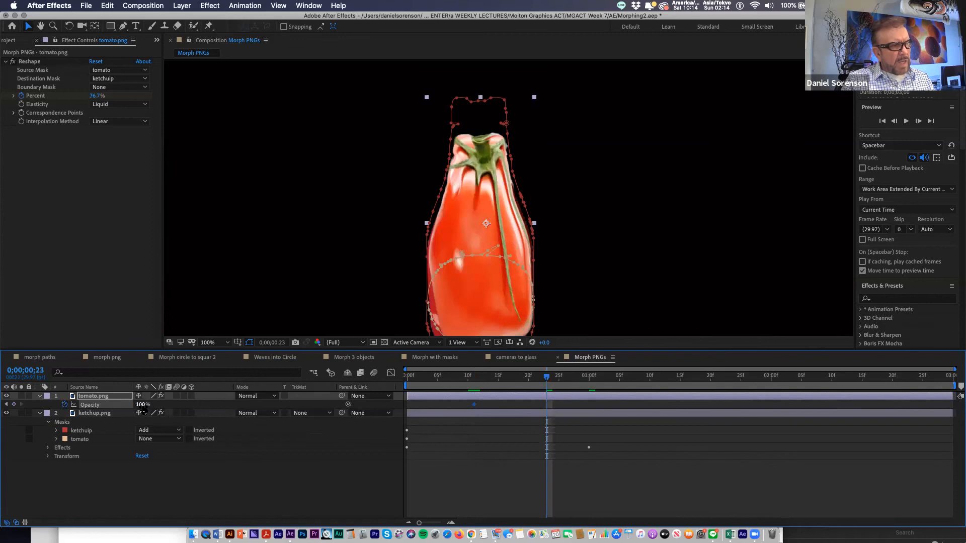
{"action": "left_click_drag", "start_coordinate": [143, 407], "coordinate": [72, 420]}
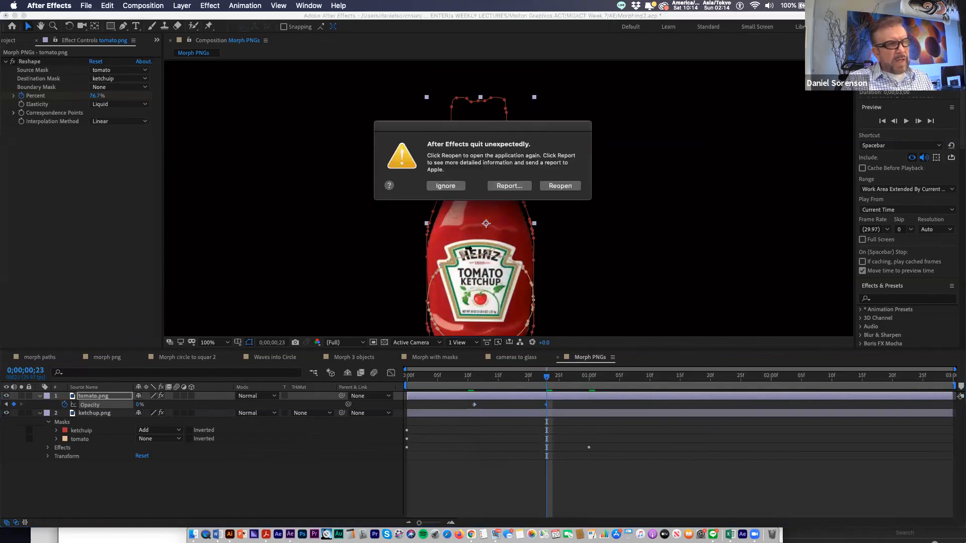
Ignore the crash alert and decline to send the crash report
{"action": "left_click", "coordinate": [445, 187]}
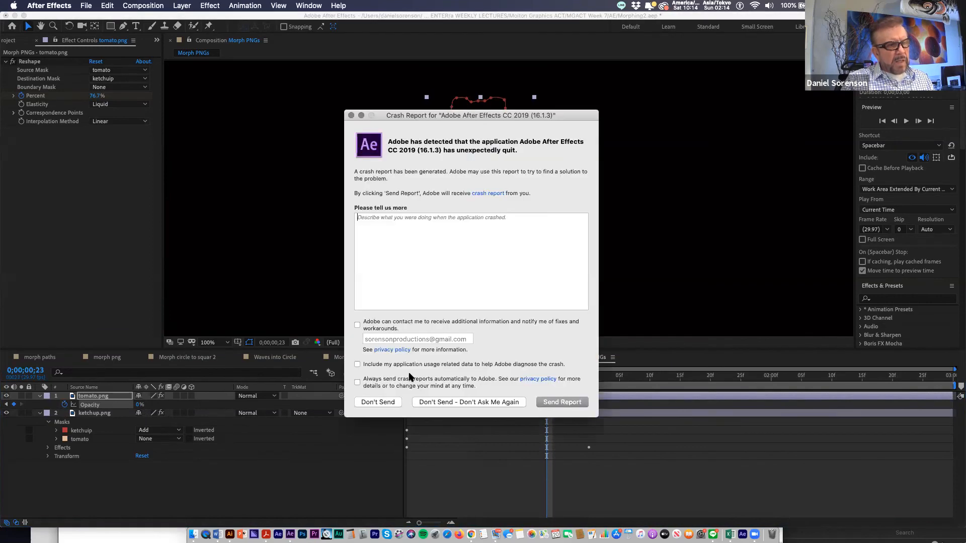
{"action": "left_click", "coordinate": [386, 402]}
Review the morph and compare the Reshape Percent of tomato.png and ketchup.png at 0;00;00;00 and 0;00;01;00
{"action": "left_click_drag", "start_coordinate": [414, 381], "coordinate": [560, 406]}
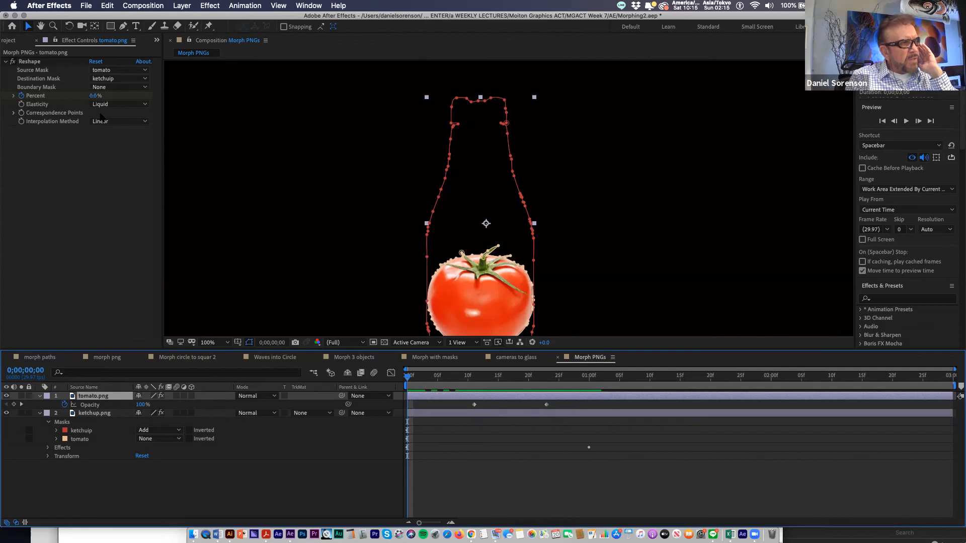
{"action": "left_click_drag", "start_coordinate": [410, 382], "coordinate": [589, 394]}
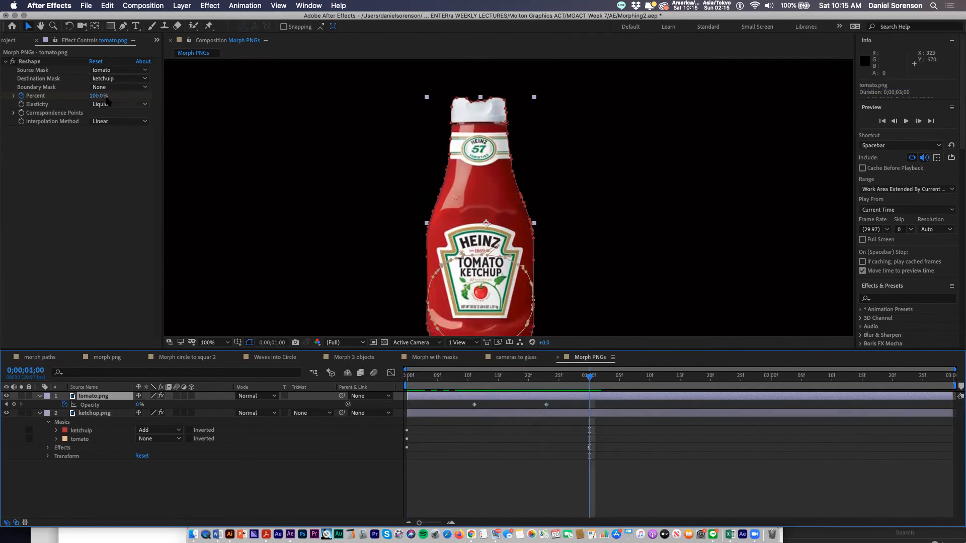
{"action": "left_click_drag", "start_coordinate": [417, 379], "coordinate": [401, 379]}
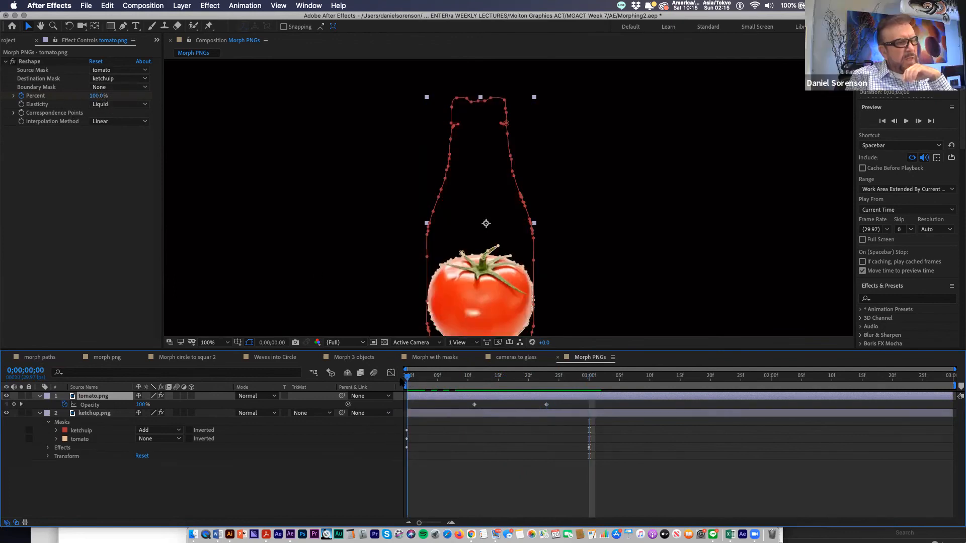
{"action": "left_click", "coordinate": [92, 414]}
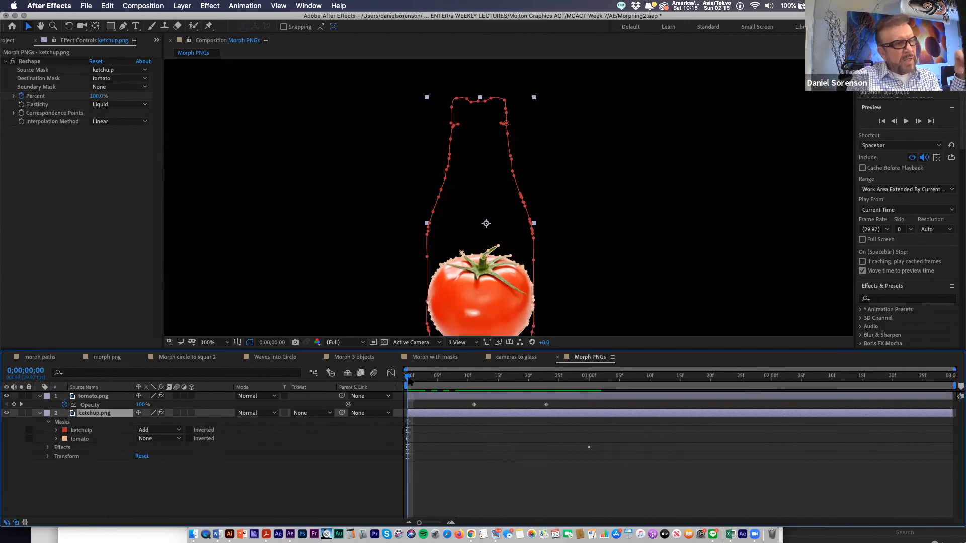
{"action": "left_click_drag", "start_coordinate": [408, 378], "coordinate": [590, 390]}
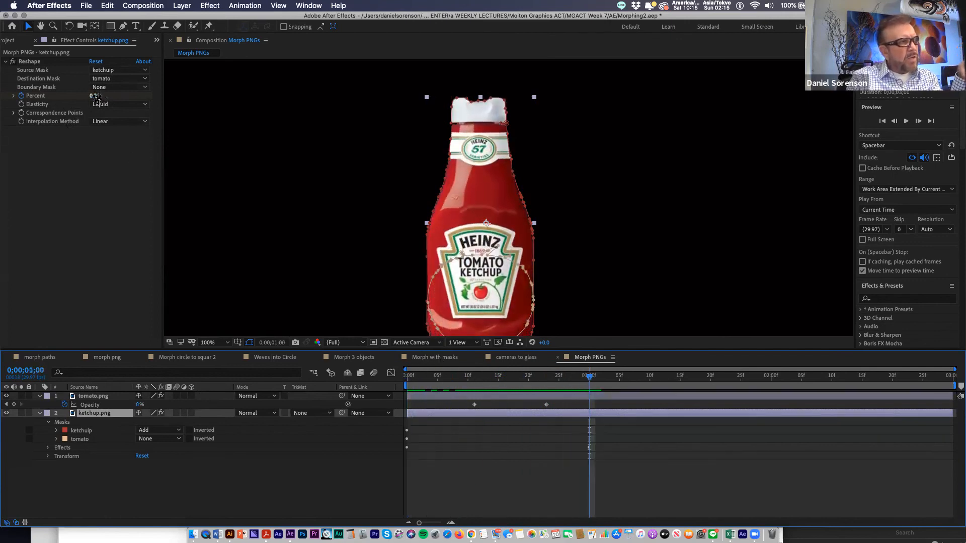